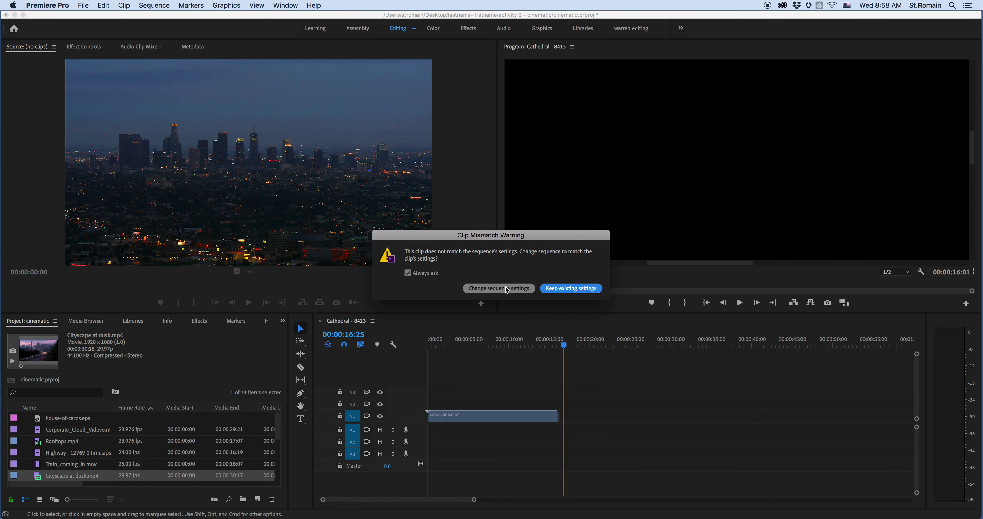
Keep the existing sequence settings for the skyline clip and load house-of-cards.eps into the source monitor.
click(558, 290)
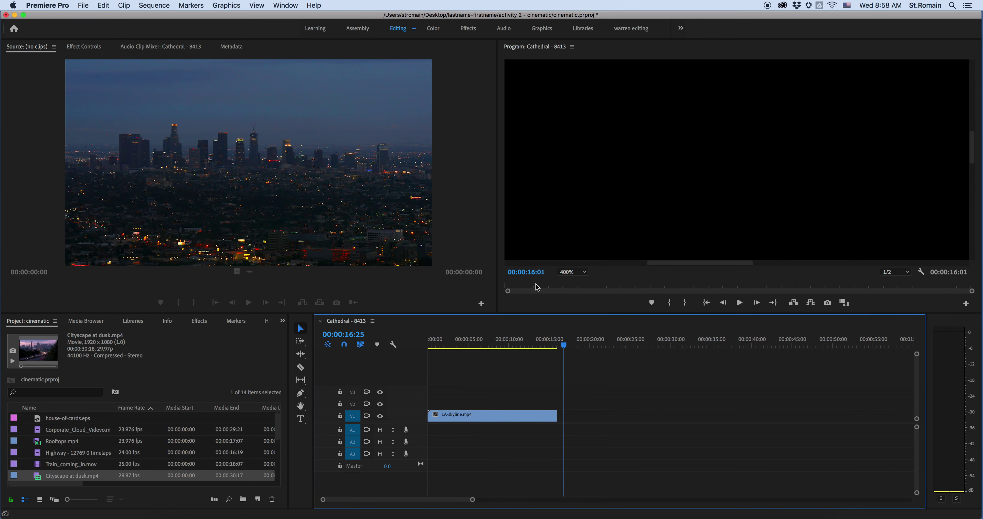
click(51, 420)
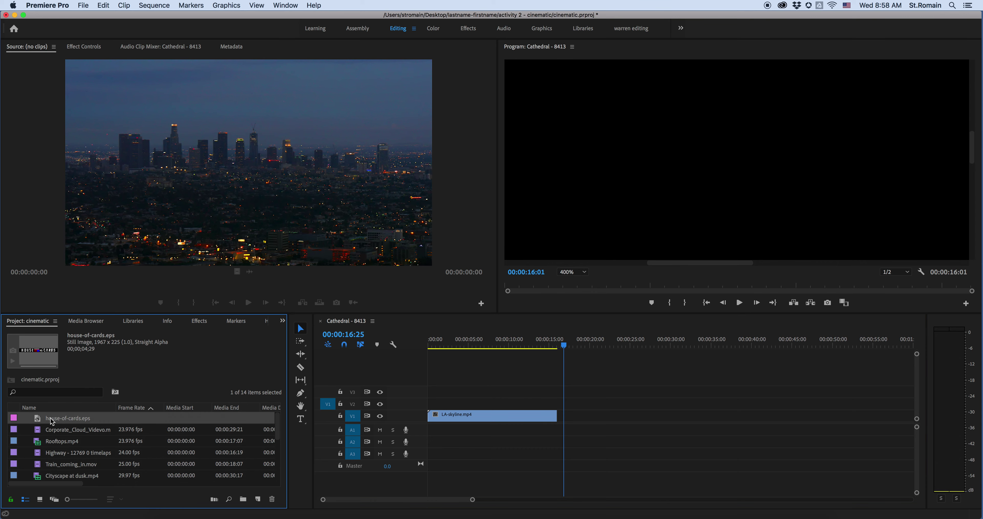
double_click(38, 420)
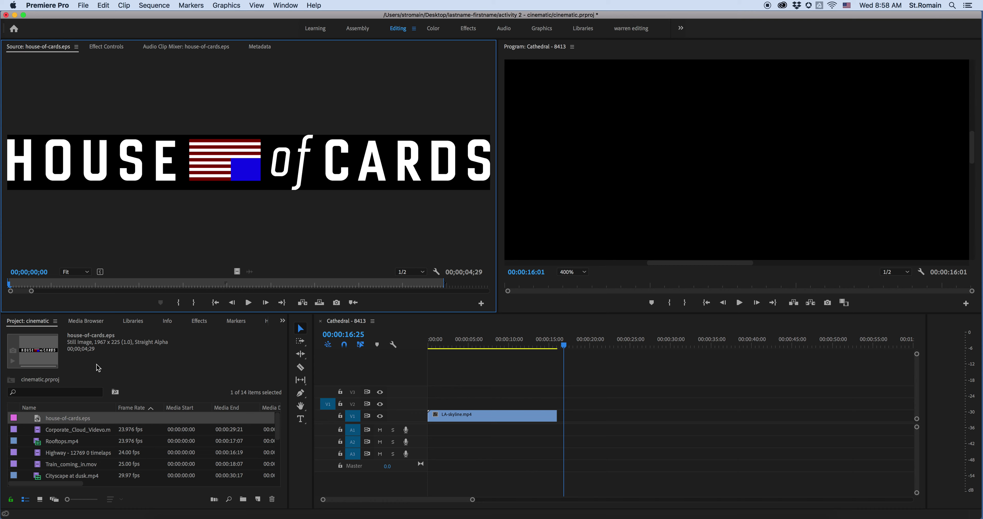
Move the playhead to 00:00:07:11, place house-of-cards.eps on V2 above the skyline clip, and set the program preview zoom to Fit.
drag(561, 345, 488, 345)
drag(222, 165, 477, 403)
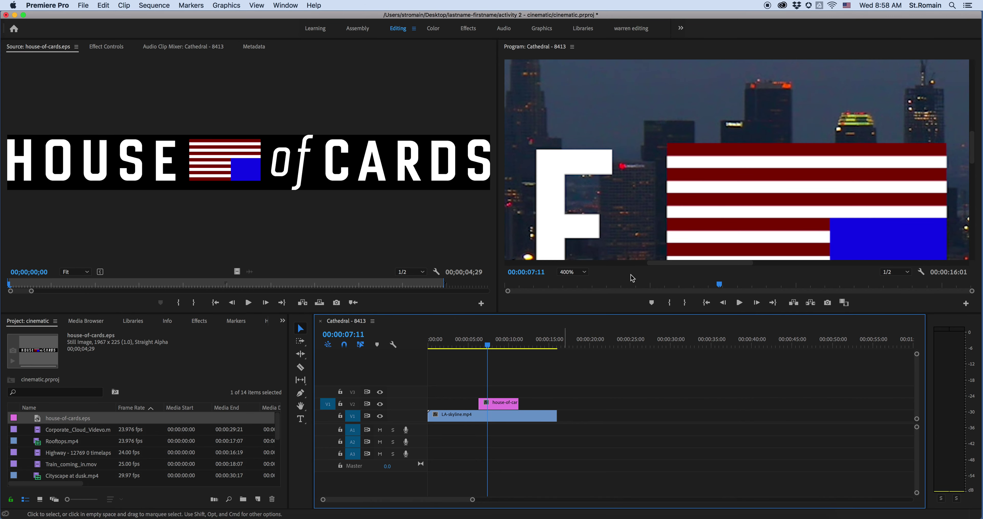
click(573, 272)
click(571, 282)
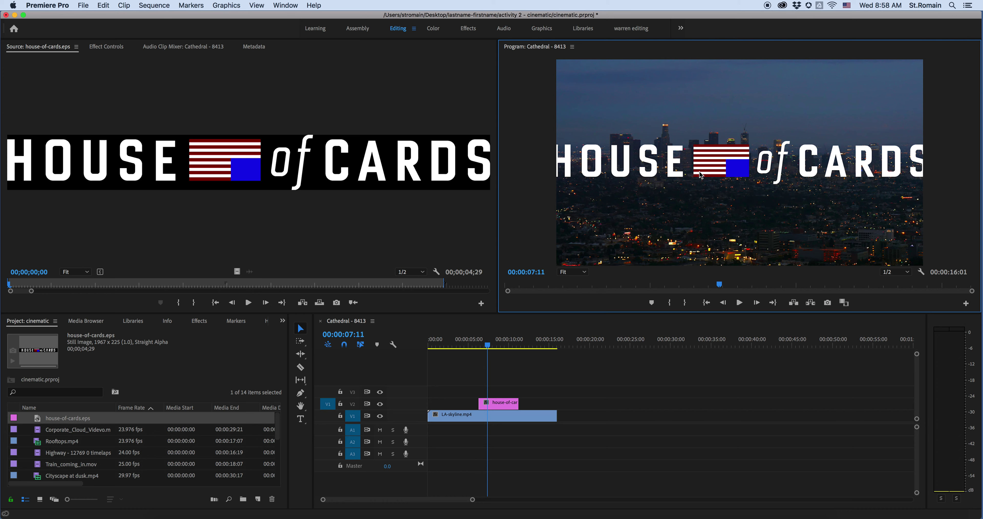
Examine the effect controls of the LA-skyline.mp4 and house-of-cards.eps clips, including the logo clip's Motion and Opacity properties.
click(102, 49)
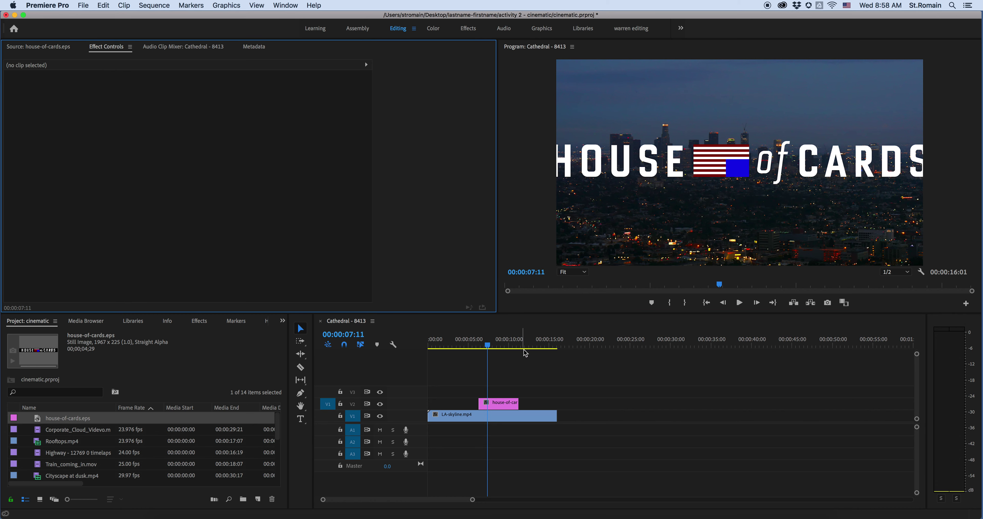
click(509, 404)
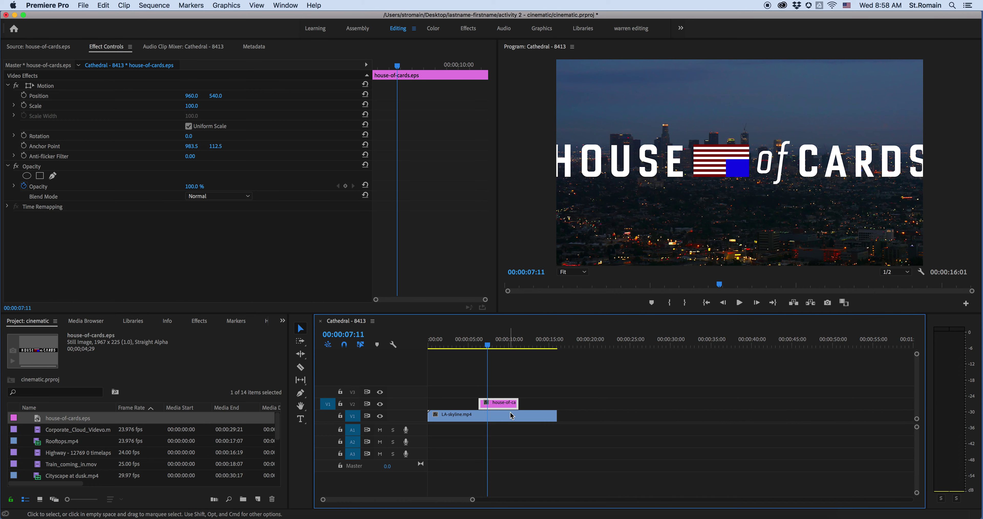
click(574, 400)
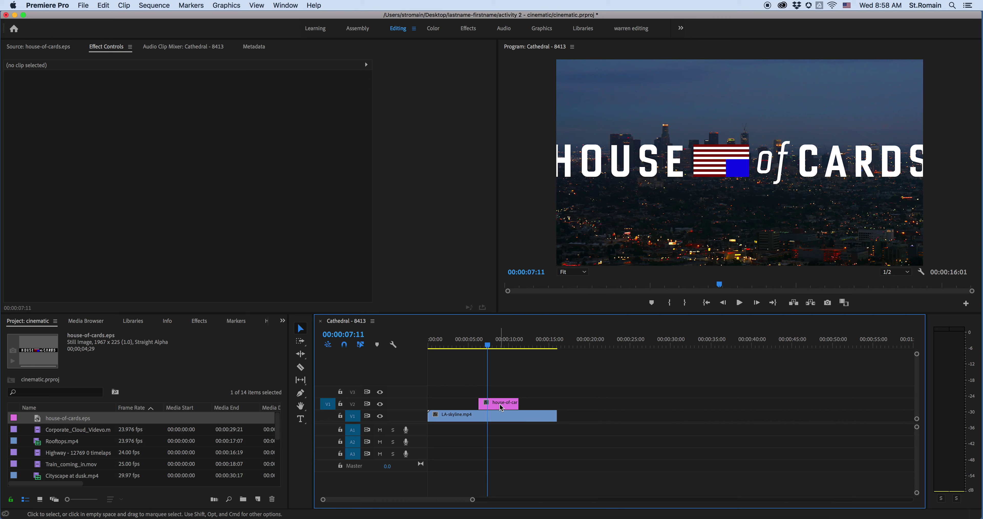
click(493, 417)
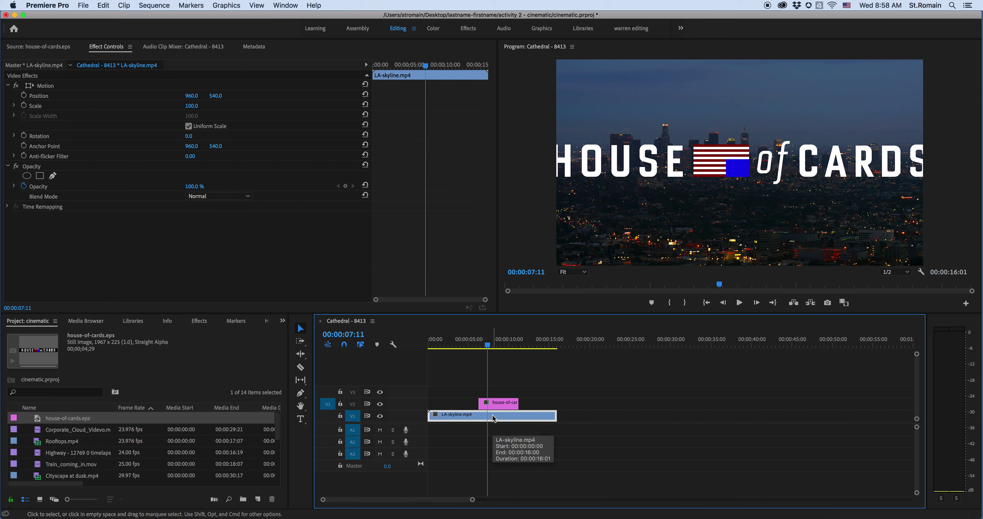
click(497, 406)
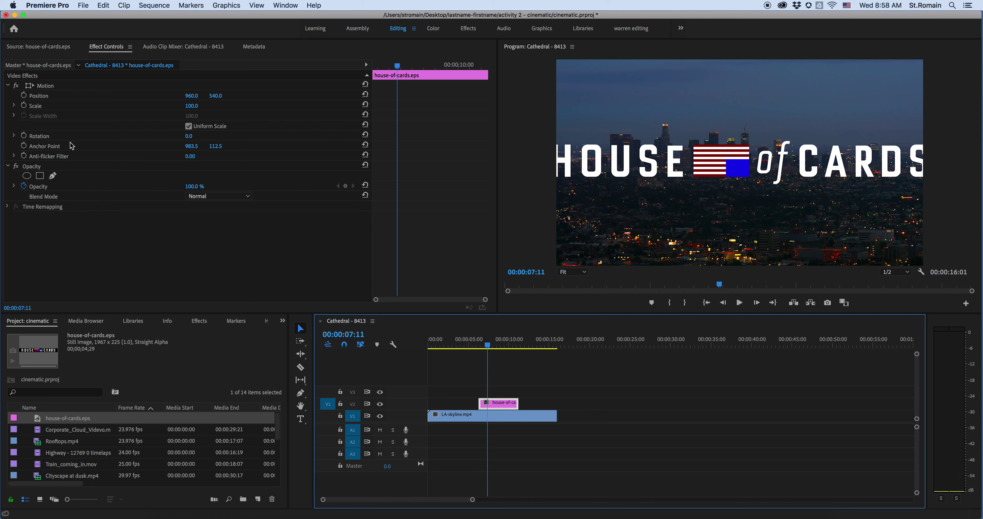
click(8, 86)
click(8, 96)
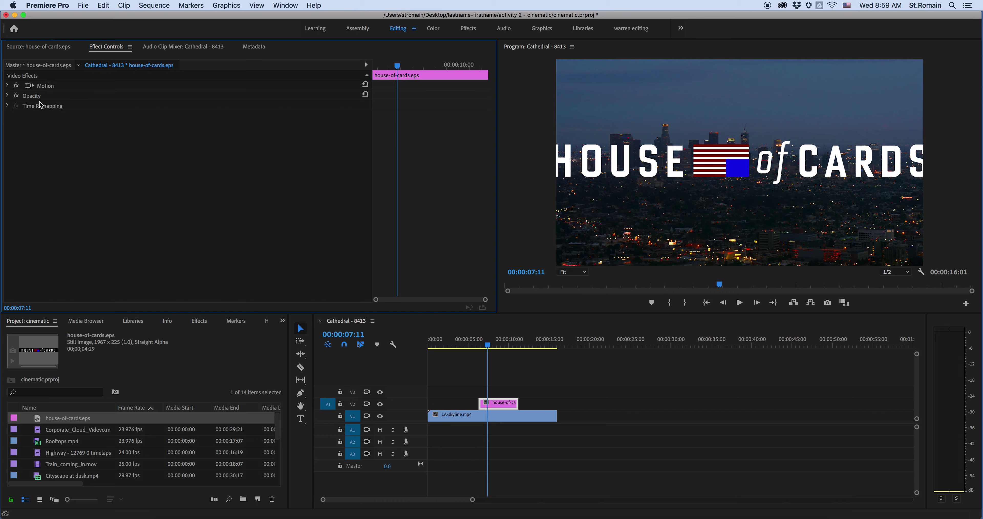
click(7, 86)
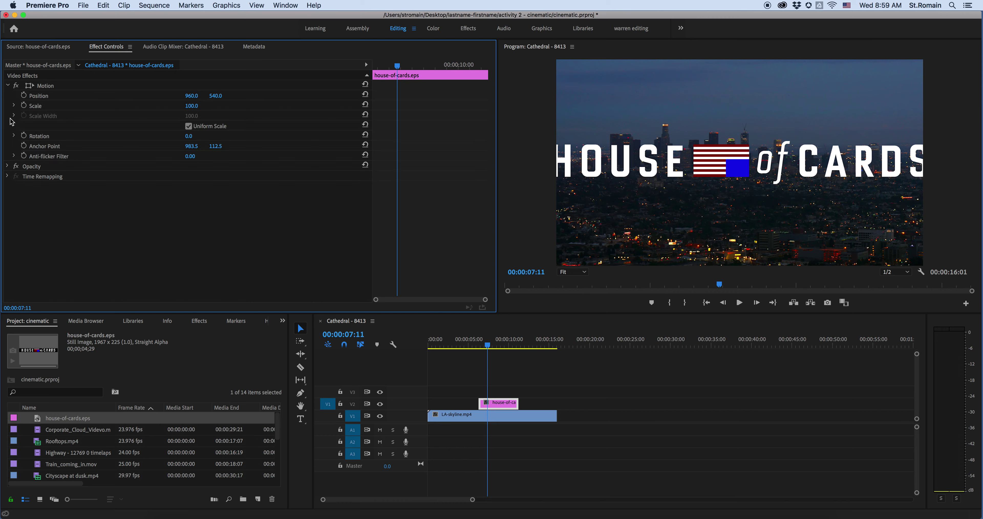
click(8, 167)
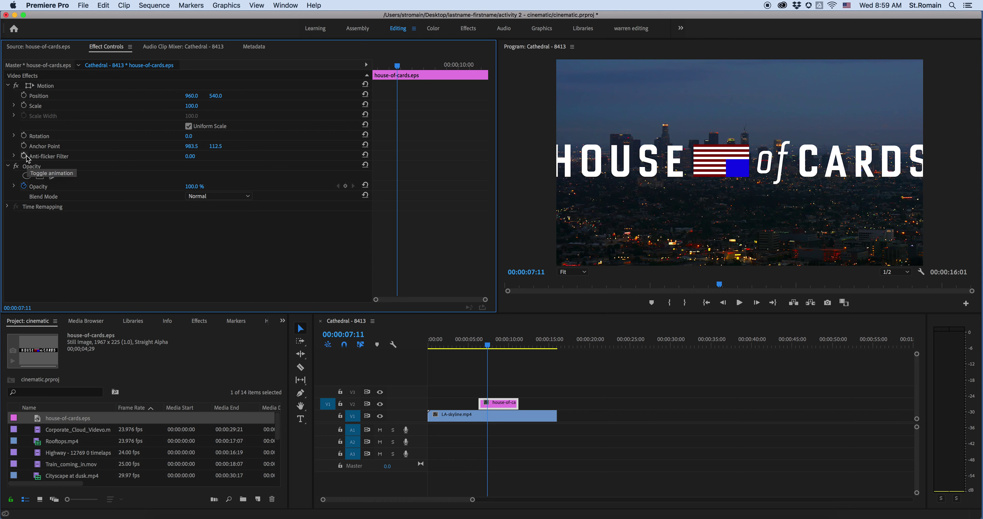
Set the scale of the house-of-cards.eps clip to 80, undoing a trial change to 71.
click(193, 108)
text(80)
key(Return)
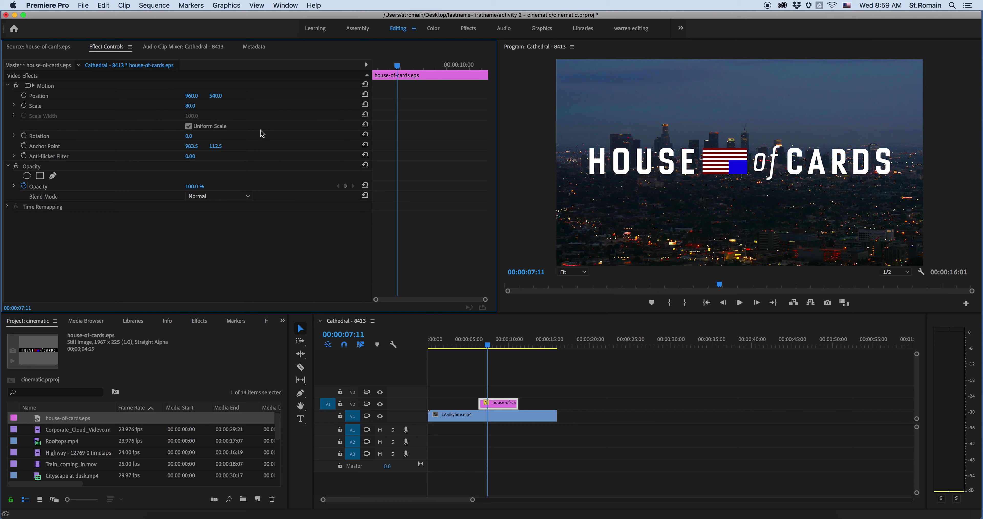
drag(191, 107, 199, 101)
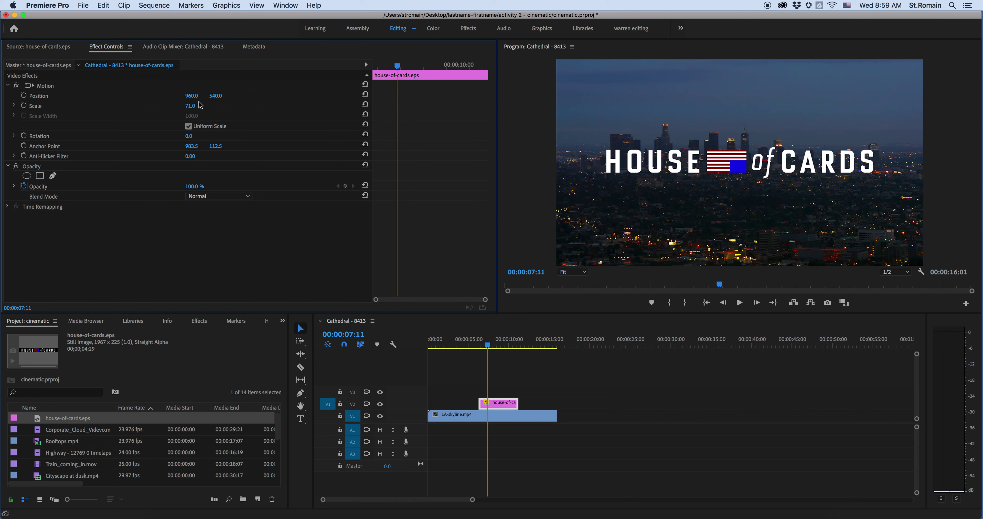
key(super+z)
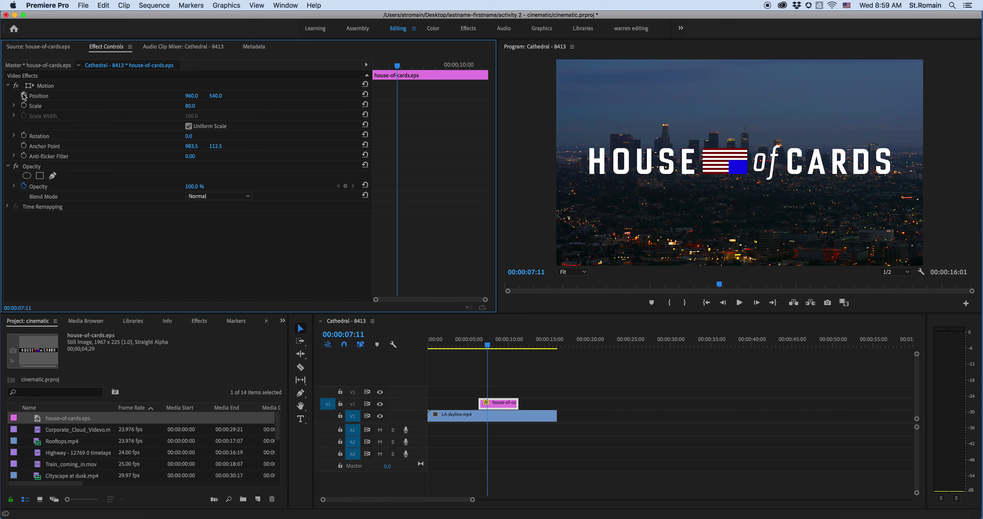
Try an elliptical opacity mask on the logo clip, tilting and enlarging it around the flag, and delete it.
click(8, 86)
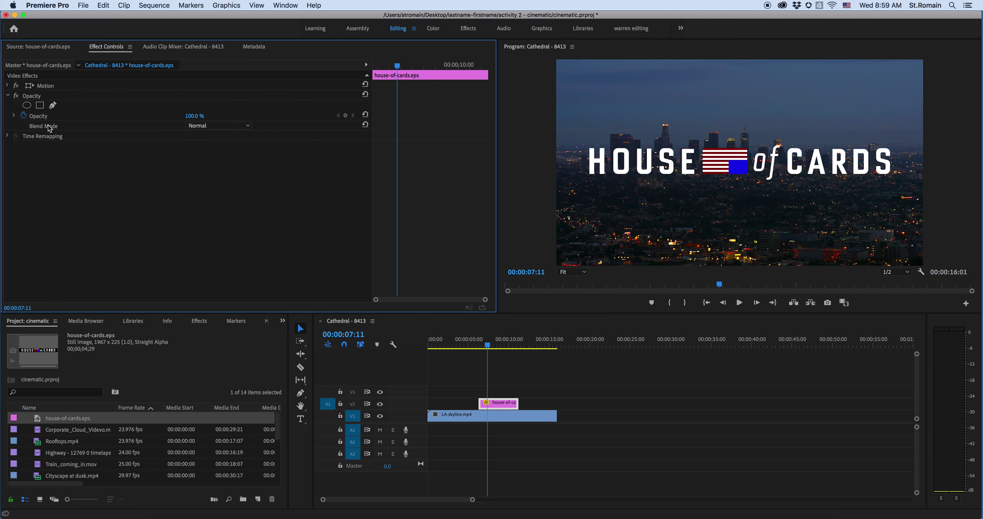
click(26, 105)
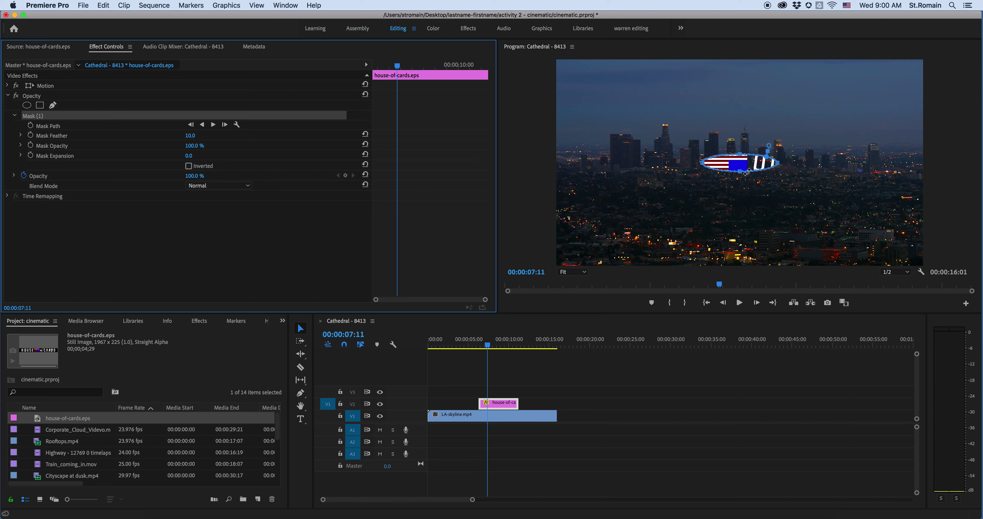
drag(782, 166, 772, 146)
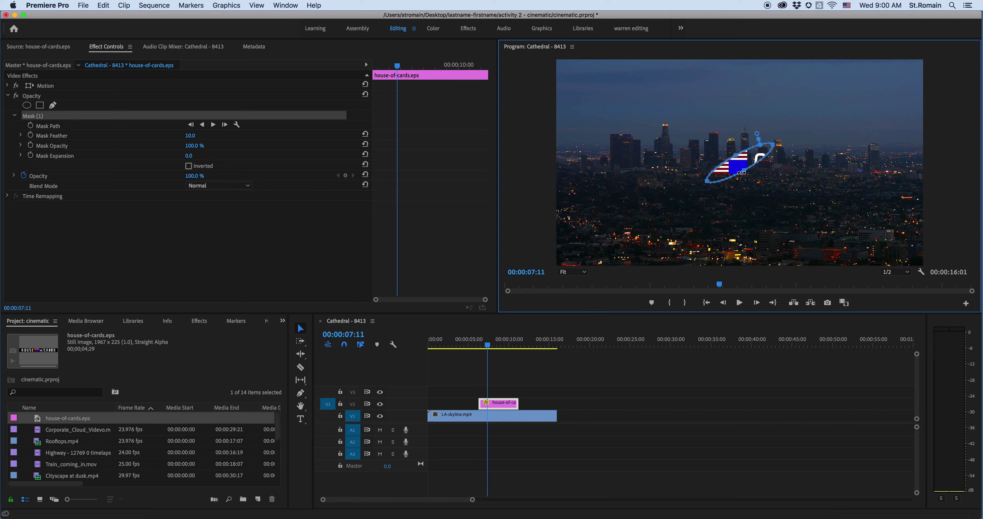
drag(744, 170, 753, 186)
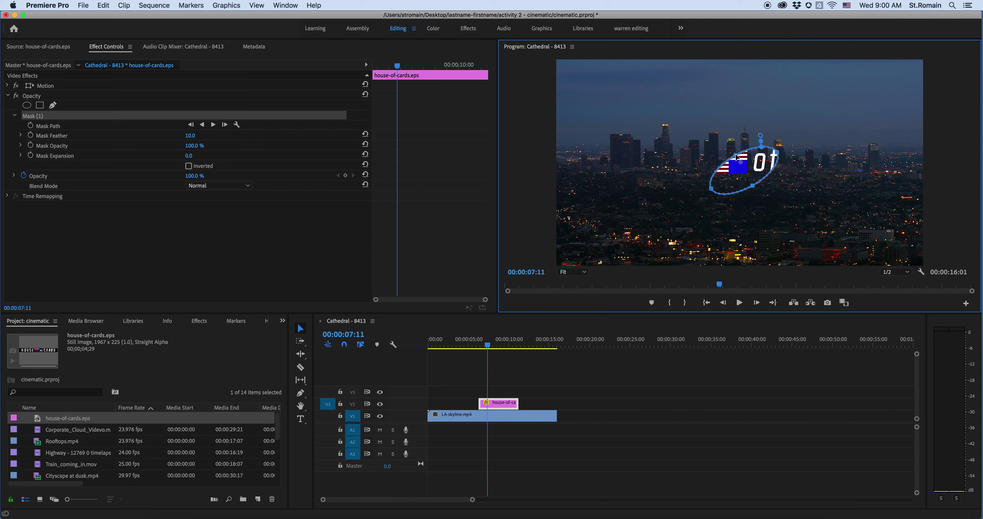
drag(736, 155, 726, 138)
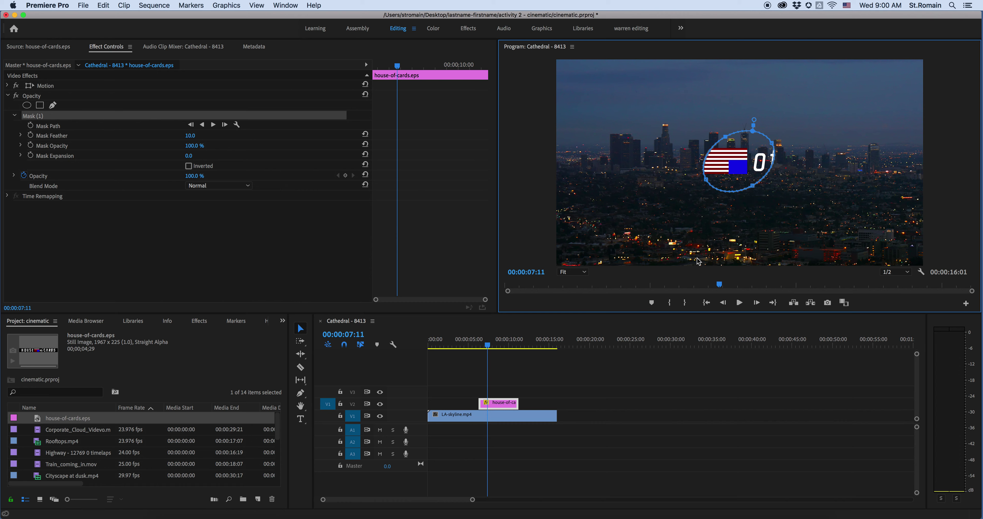
click(35, 121)
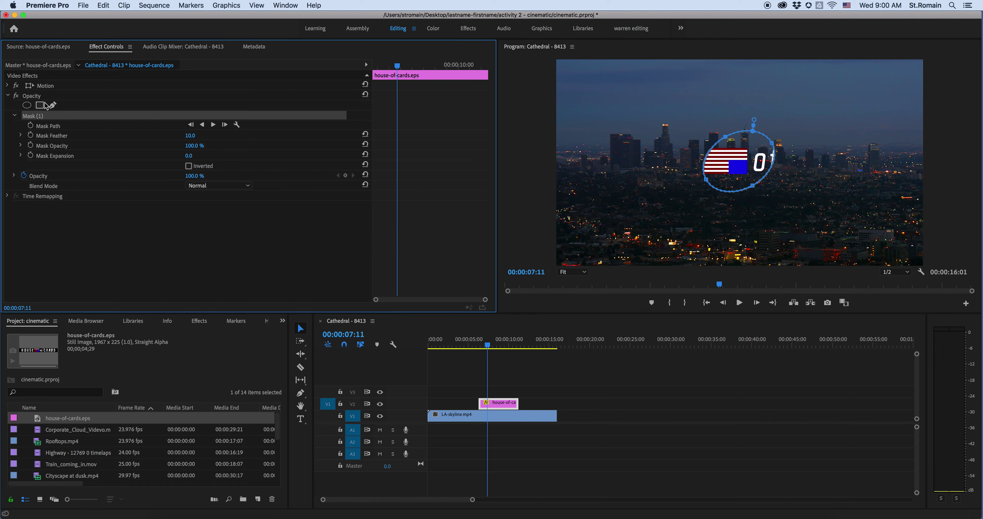
key(Delete)
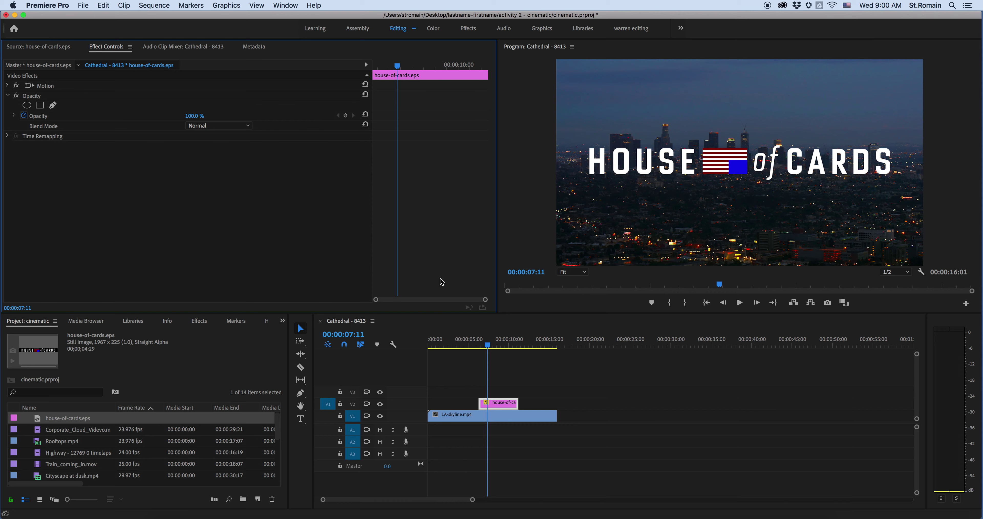
Add a rectangular opacity mask to the logo clip and move it over the end of HOUSE and the flag's edge.
click(39, 105)
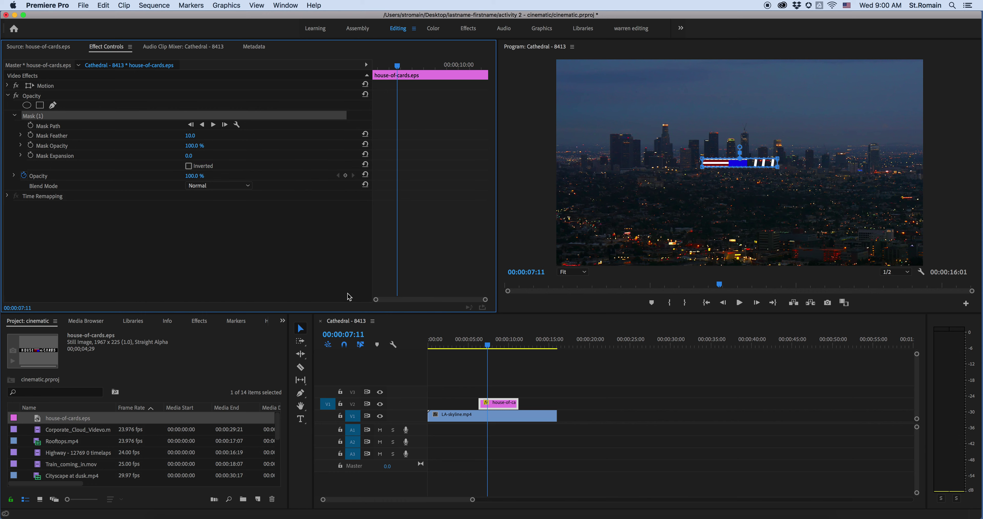
click(508, 416)
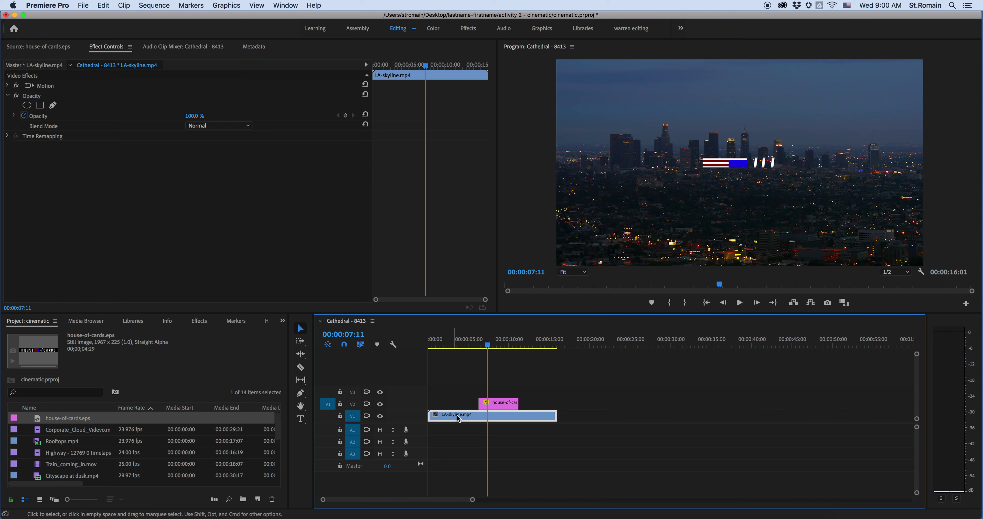
click(500, 404)
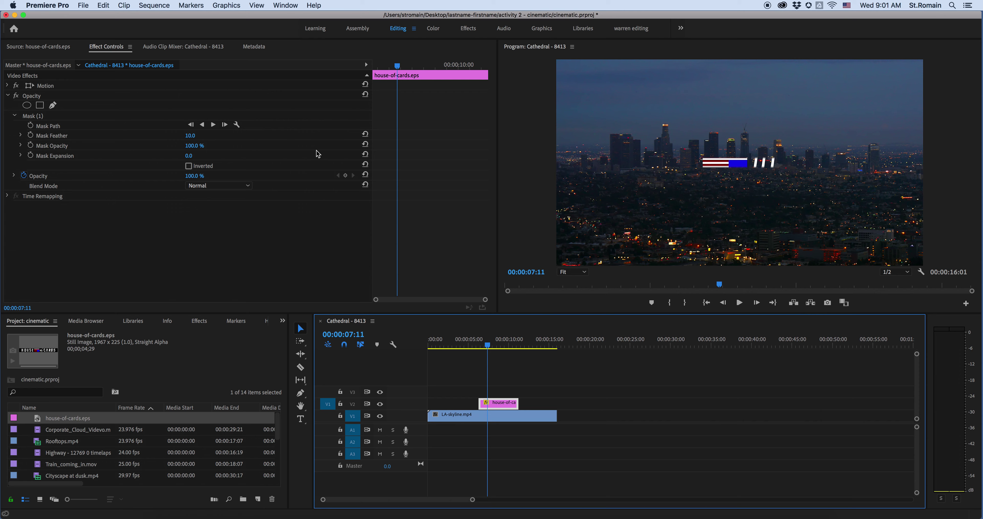
click(26, 117)
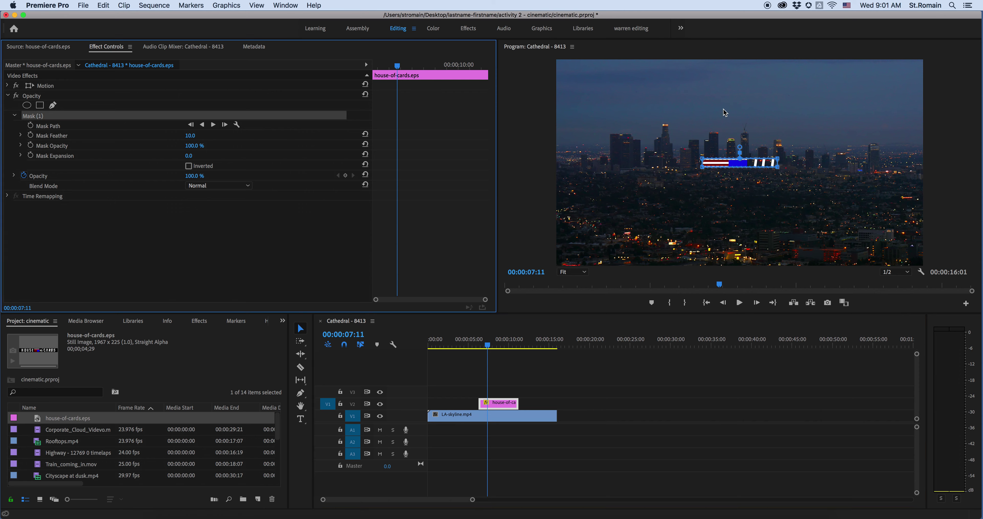
click(762, 168)
drag(762, 168, 702, 163)
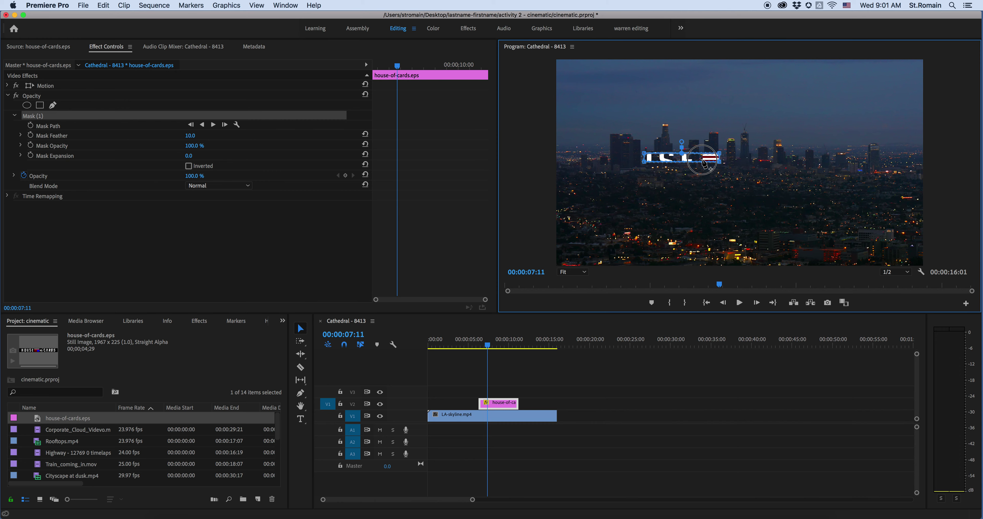
Add a second, elliptical opacity mask, move it over the word "of", and collapse the settings of both masks.
click(27, 107)
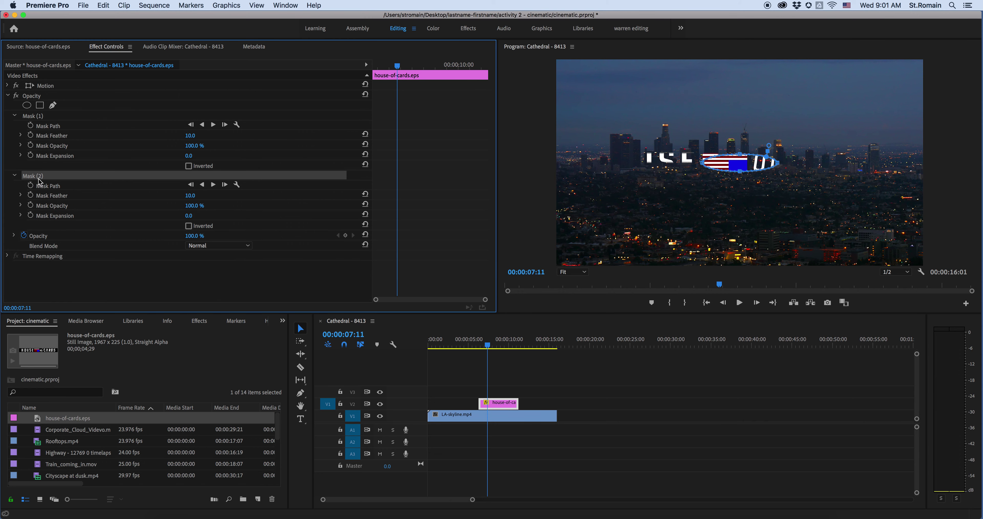
drag(719, 162, 763, 161)
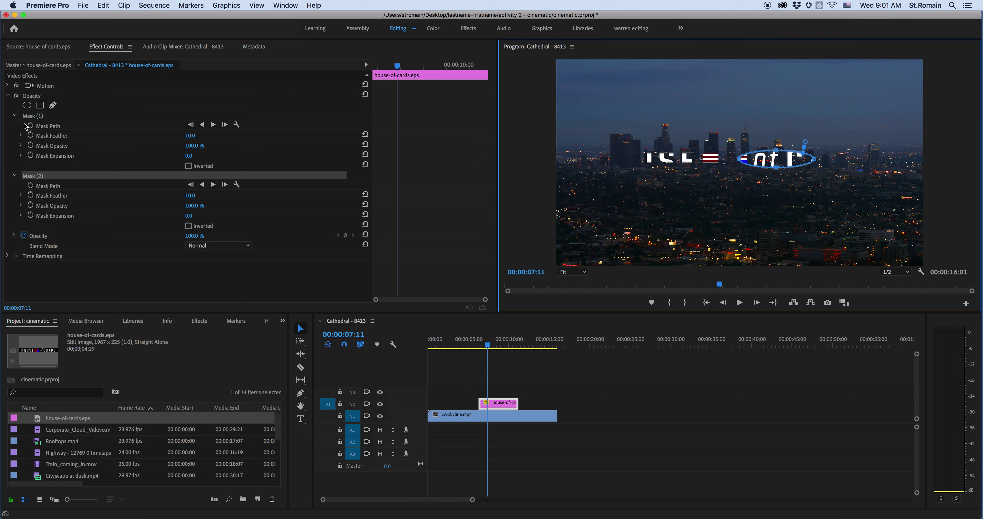
click(14, 116)
click(14, 126)
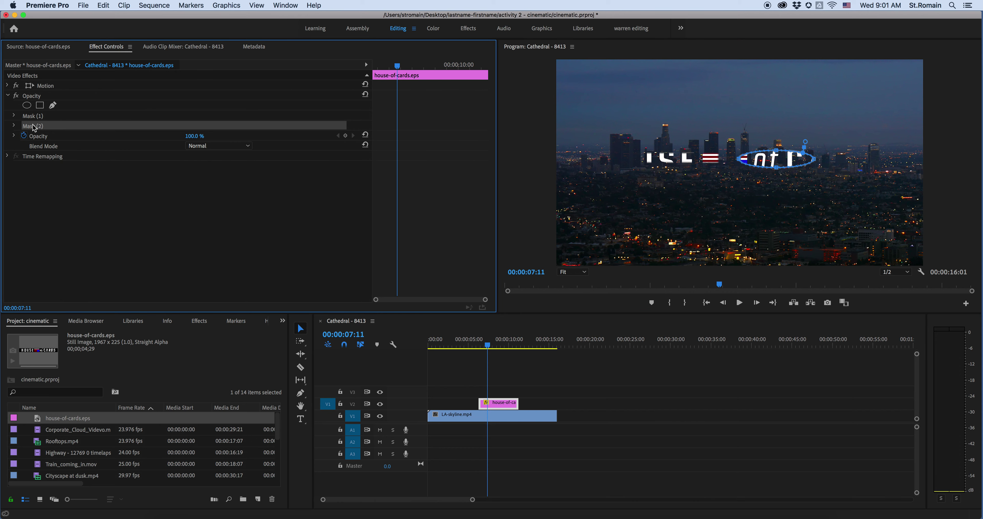
Delete both opacity masks from the logo clip.
click(38, 116)
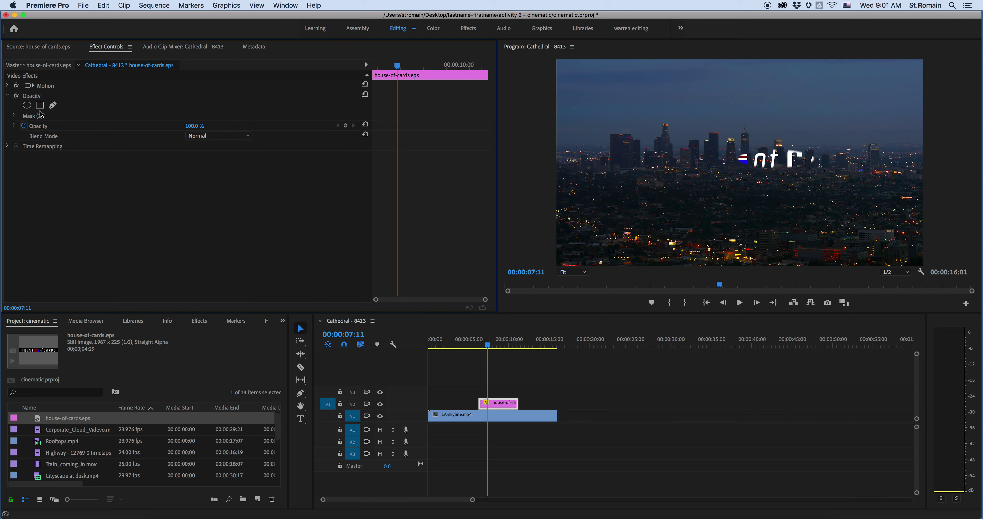
click(41, 117)
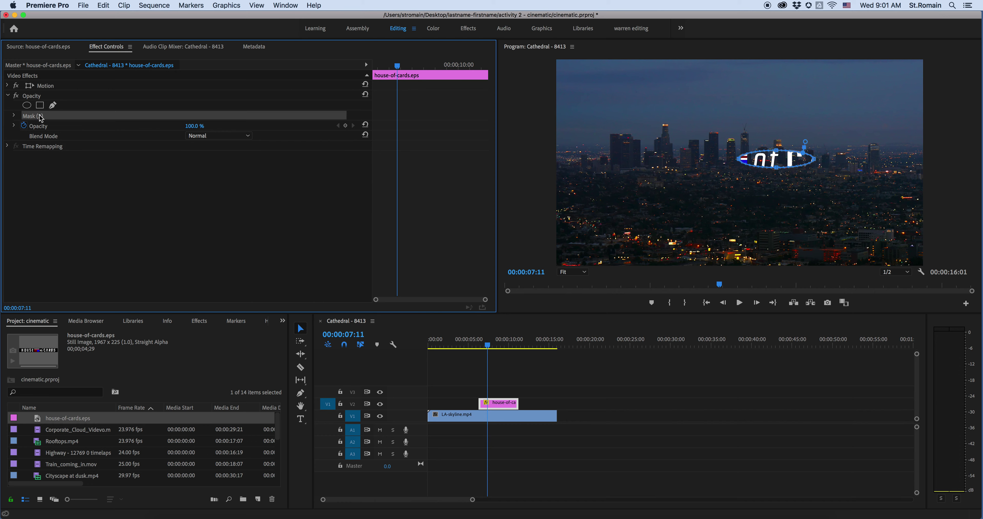
key(Delete)
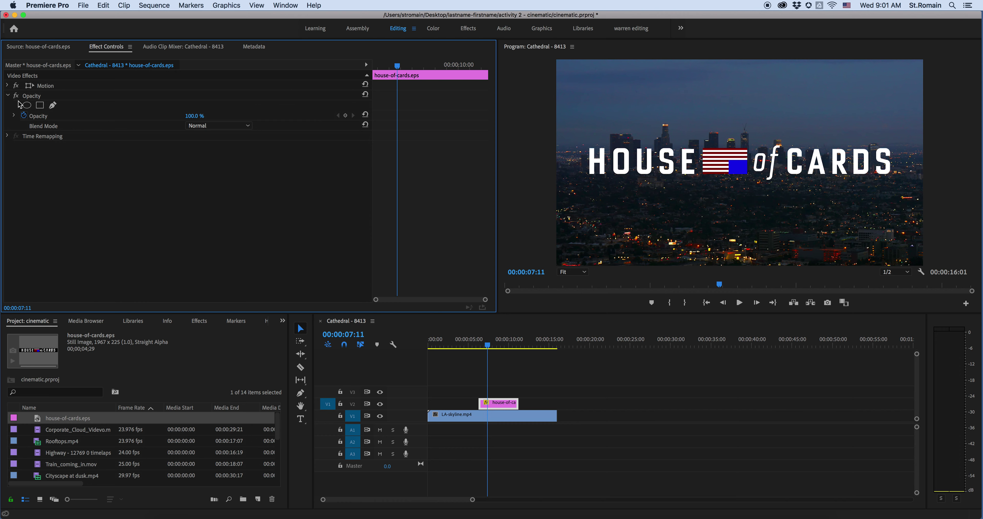
Add a rectangular opacity mask to the logo clip and magnify the program preview to 400%.
click(40, 106)
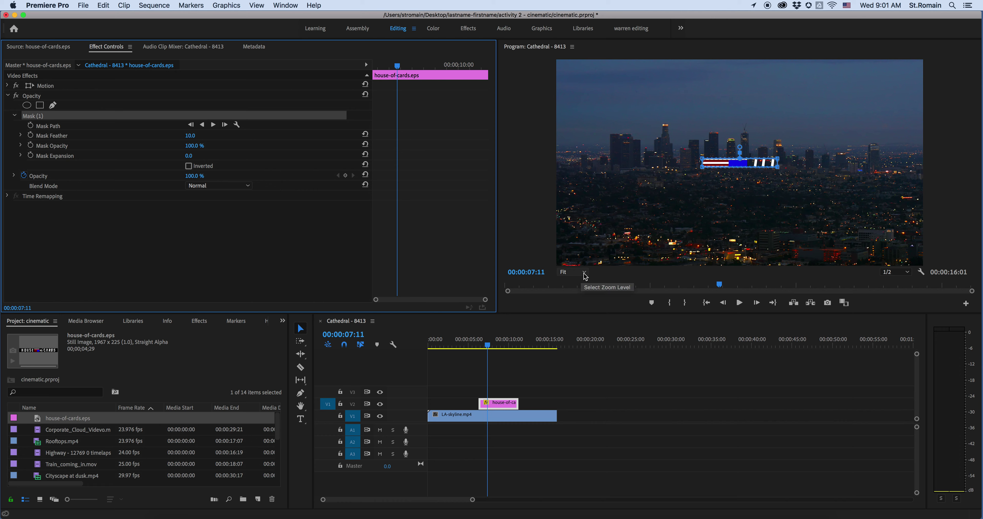
click(569, 272)
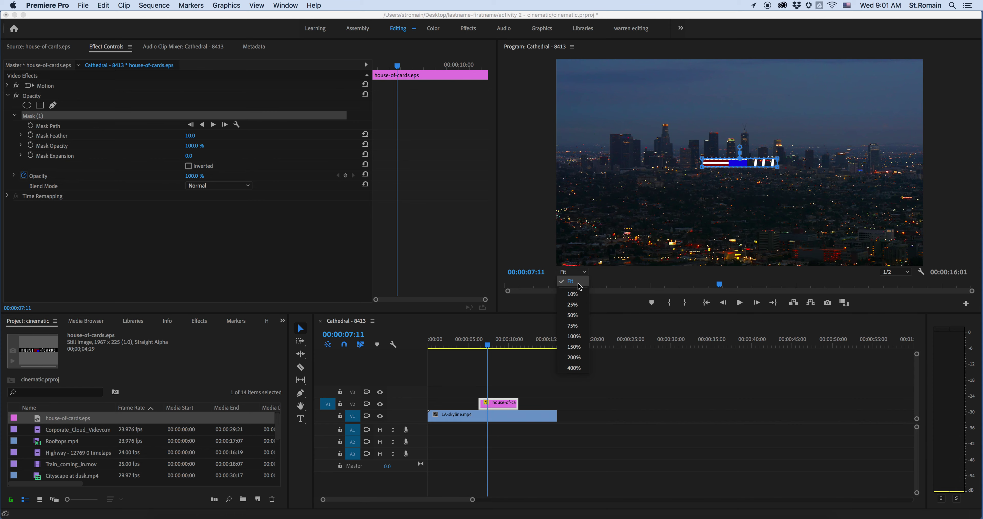
click(596, 277)
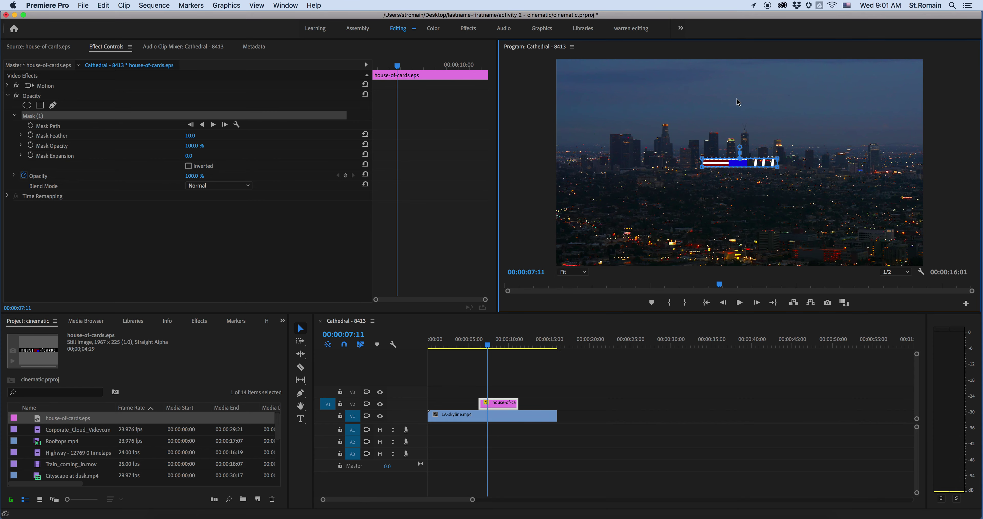
key(grave)
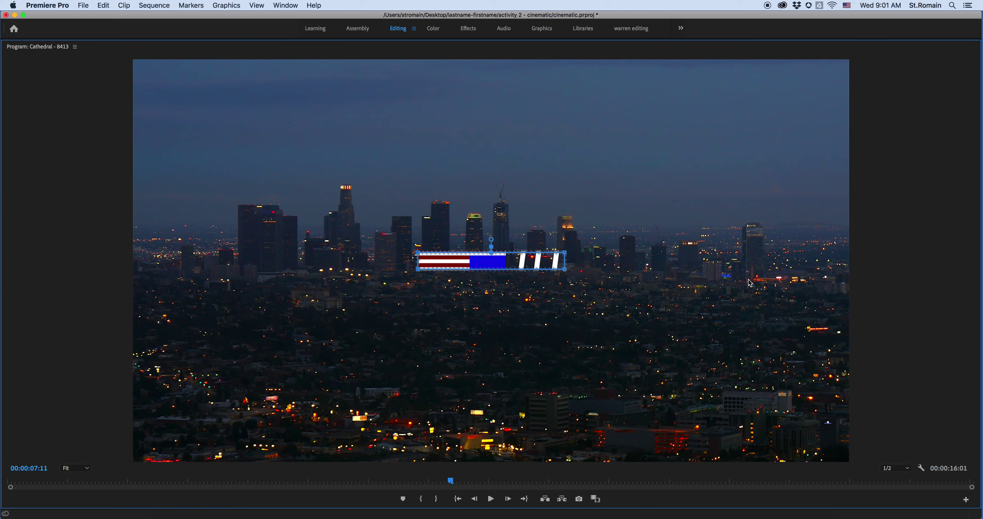
click(75, 469)
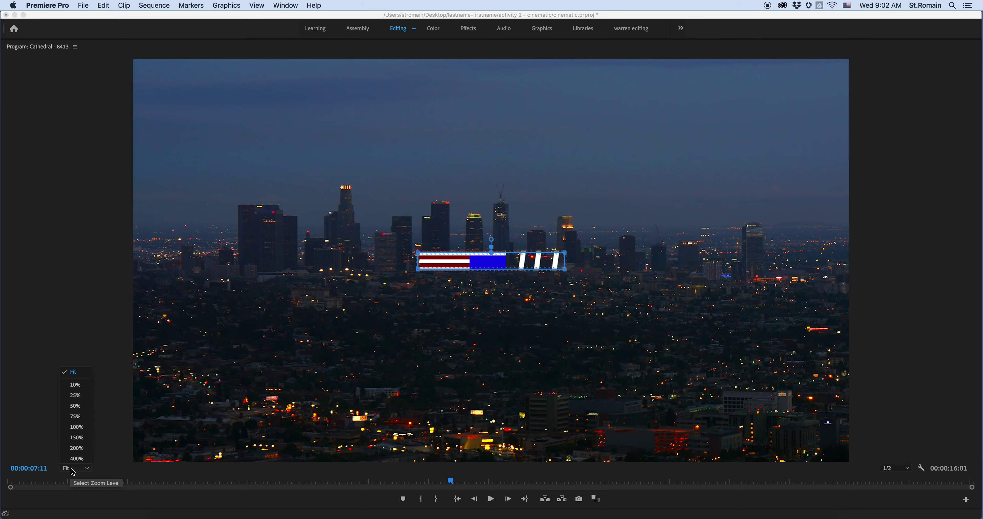
click(72, 385)
click(82, 466)
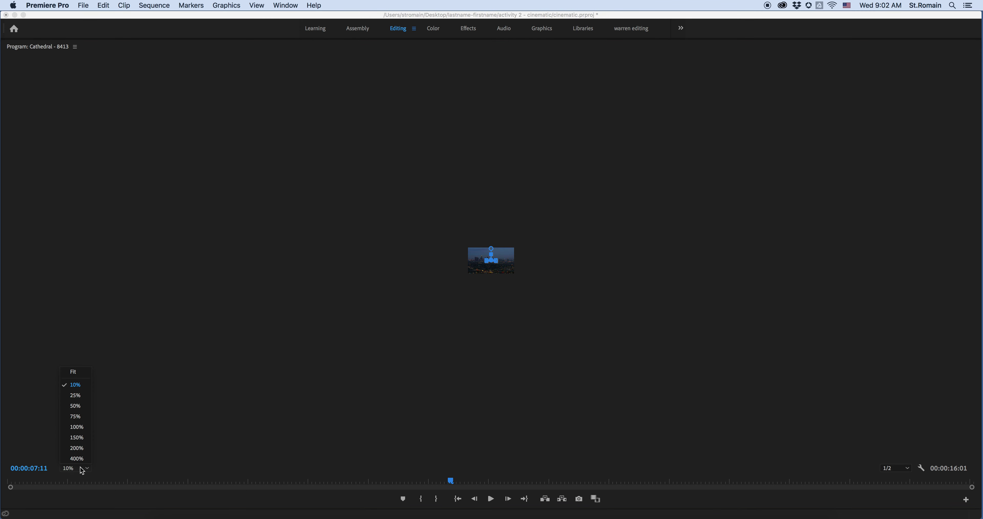
click(81, 427)
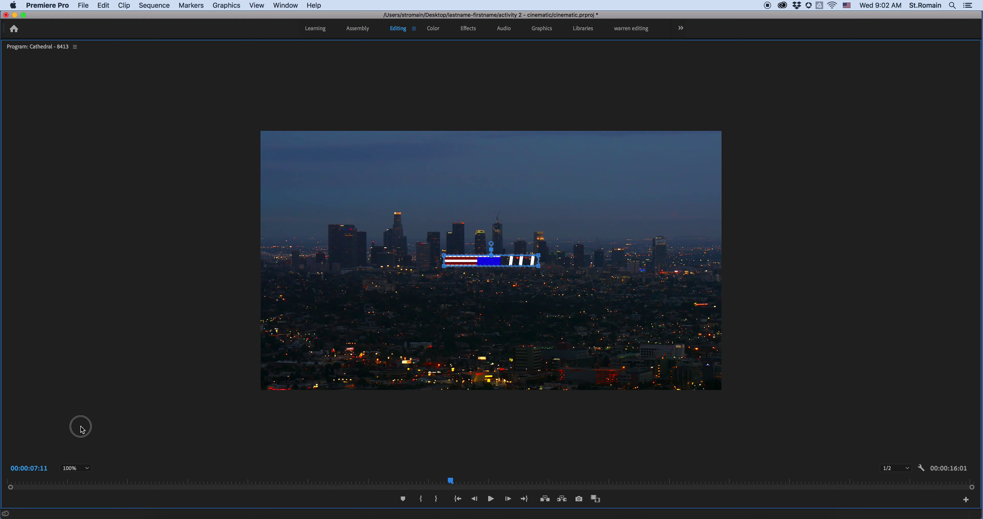
click(80, 468)
click(82, 457)
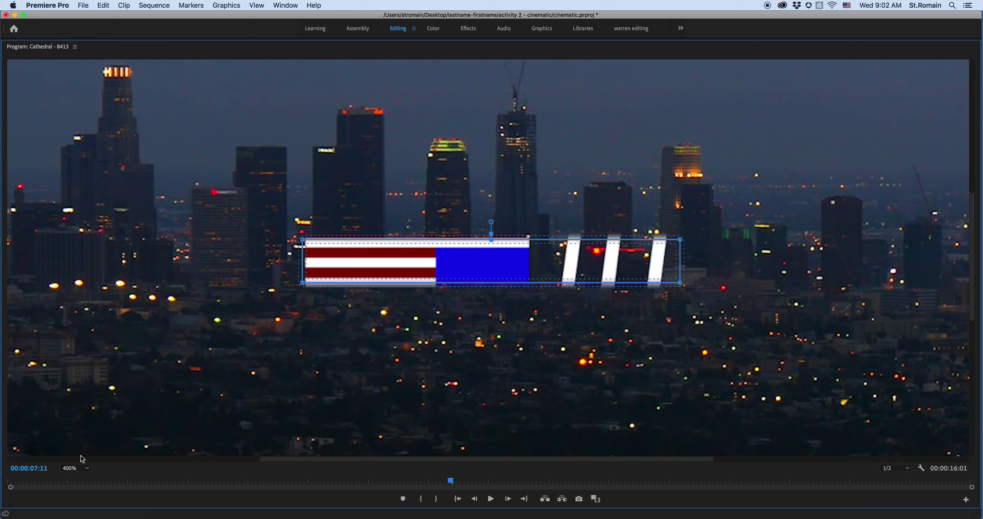
key(grave)
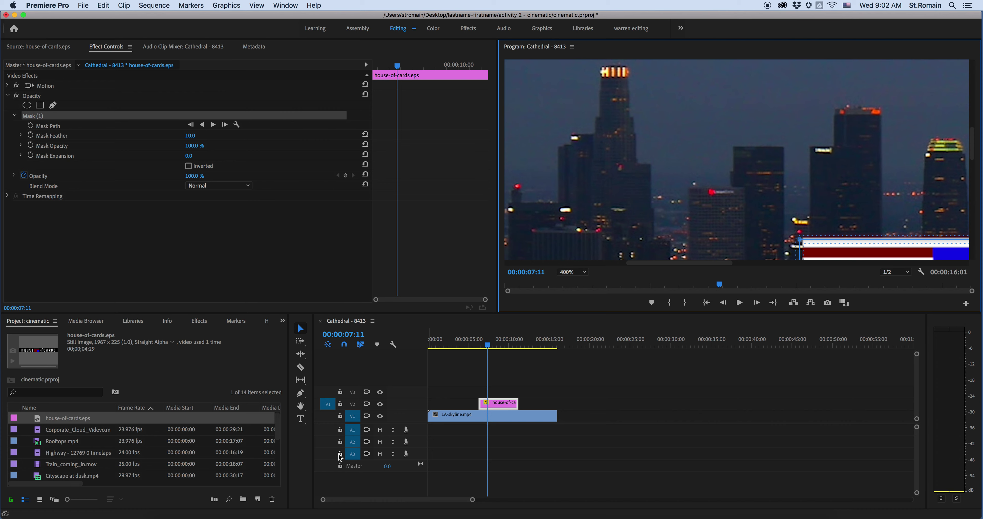
Reshape the rectangular mask by its four corners so it surrounds the whole flag and excludes the neighbouring letters.
click(301, 406)
drag(840, 180, 575, 72)
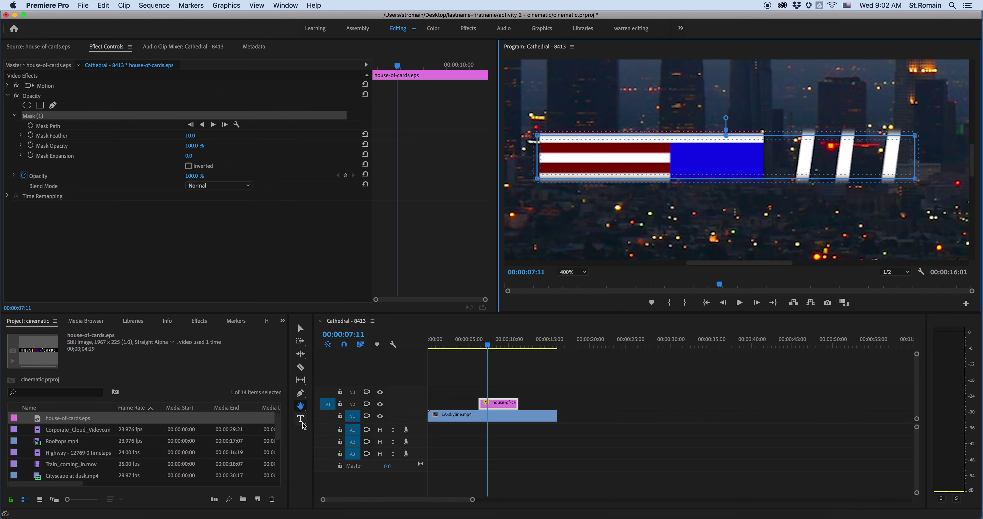
mouse_move(795, 195)
mouse_down()
mouse_move(759, 210)
mouse_move(832, 189)
mouse_move(807, 187)
mouse_up()
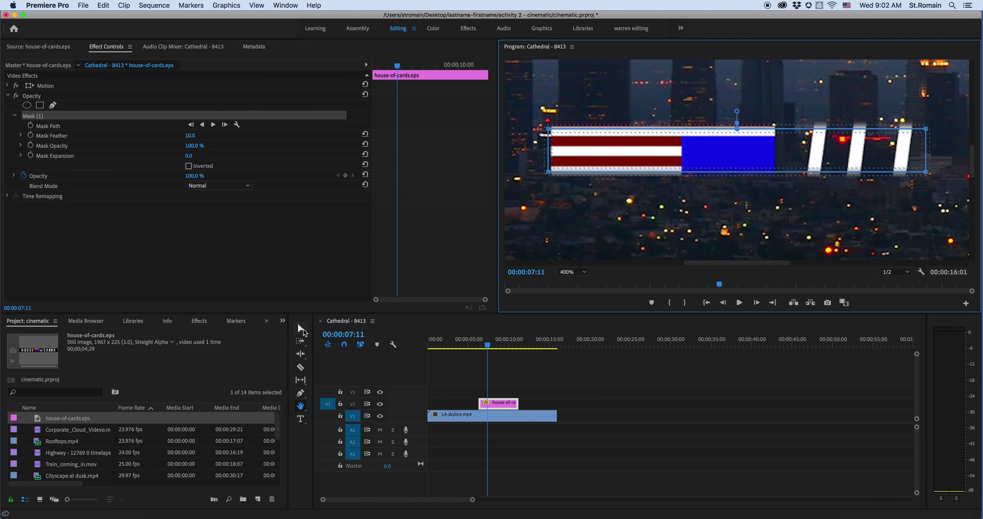
click(301, 329)
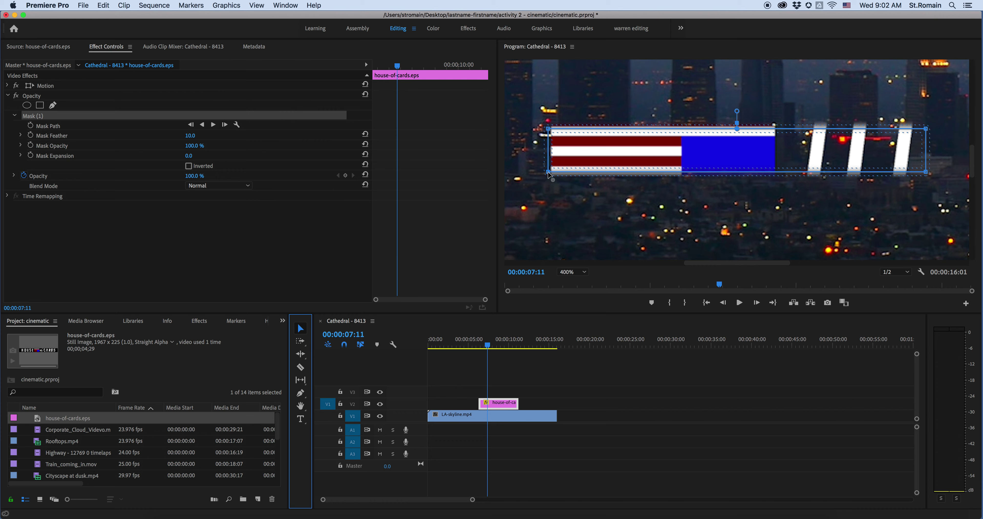
drag(550, 175, 548, 203)
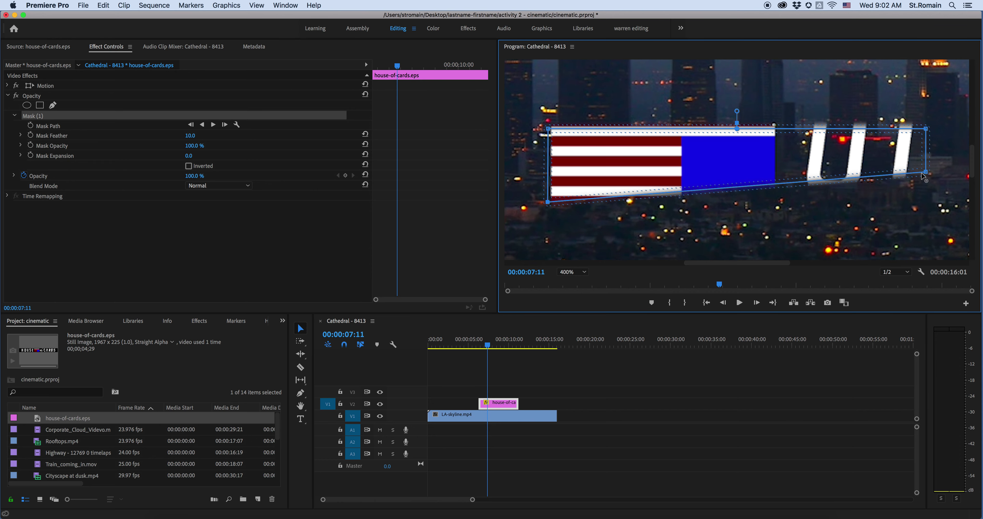
drag(926, 173, 924, 236)
drag(925, 129, 779, 70)
drag(924, 236, 780, 210)
drag(550, 131, 547, 71)
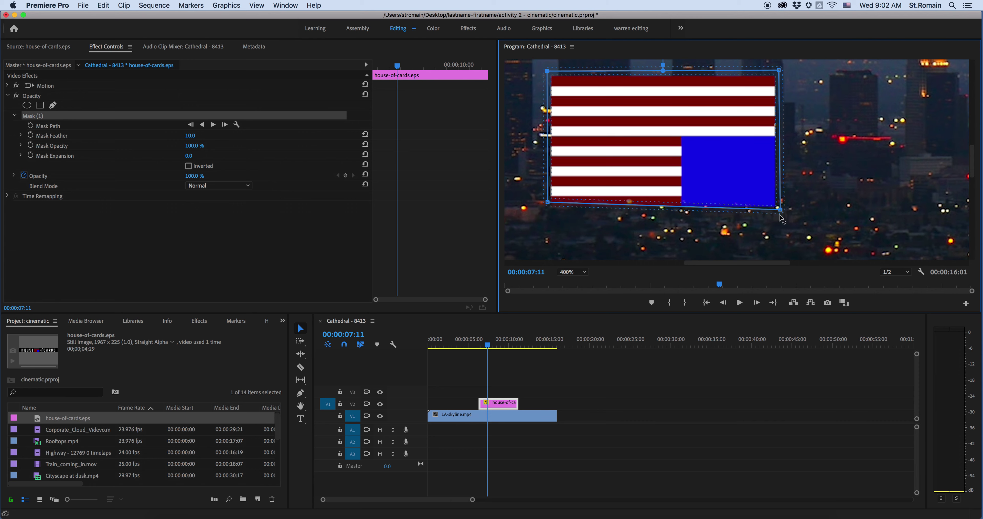
Pull the mask's lower-left corner inward over the flag and set the mask feather to 0.
drag(549, 202, 571, 202)
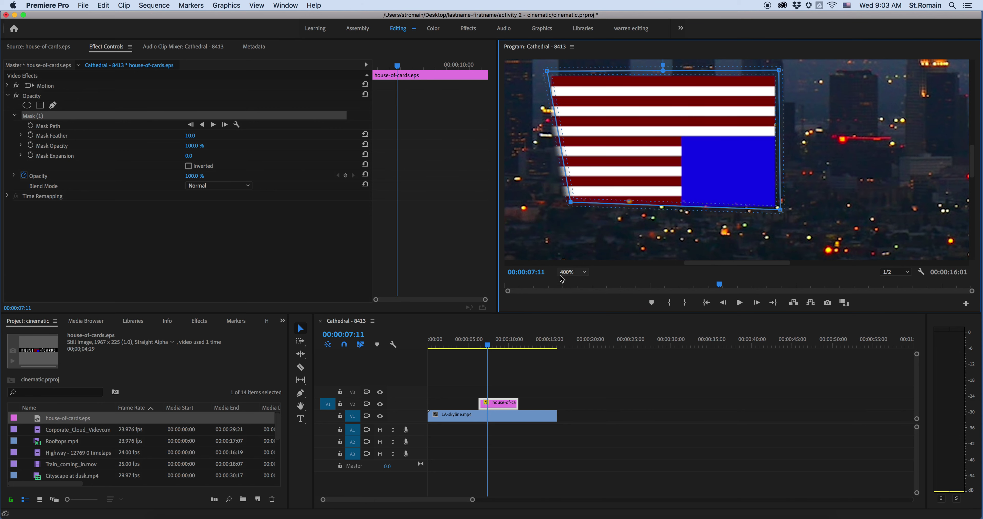
click(568, 272)
click(571, 256)
click(17, 120)
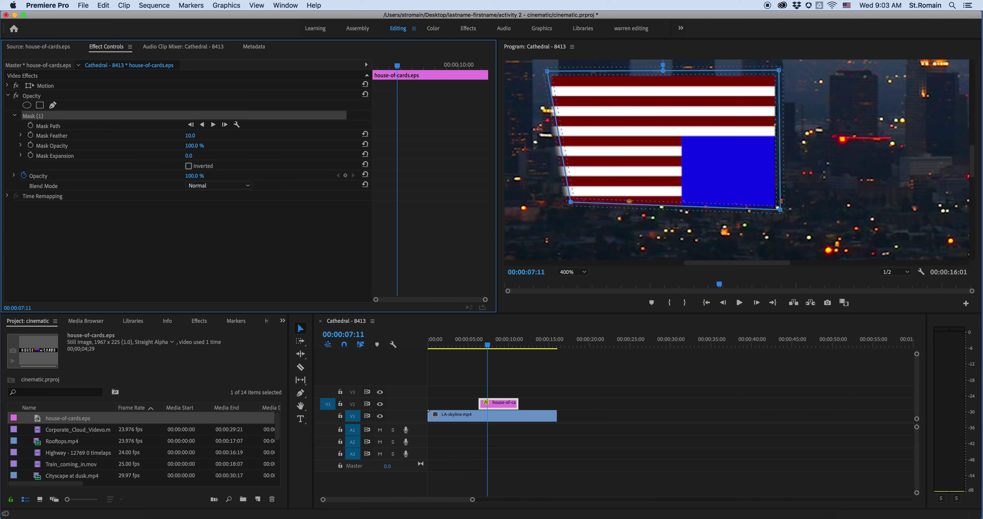
drag(190, 135, 203, 135)
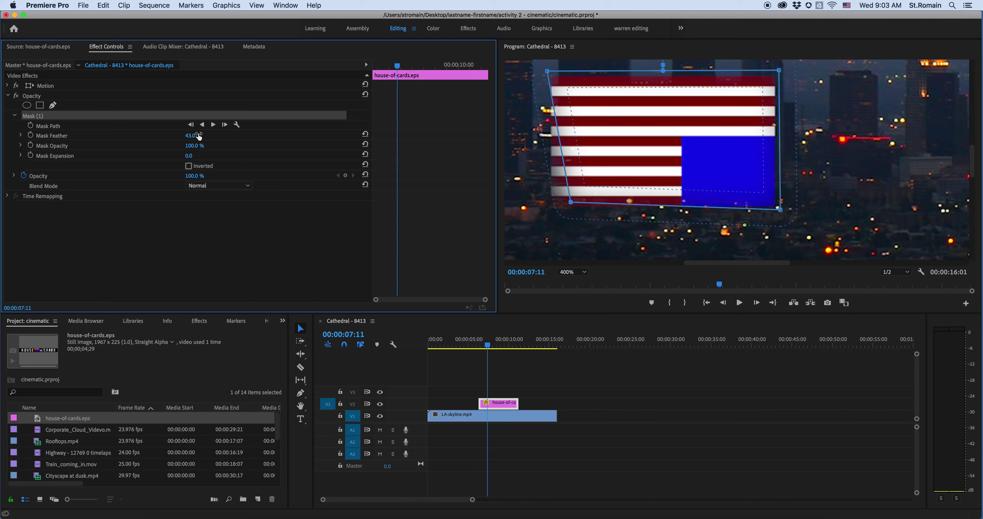
drag(190, 136, 172, 135)
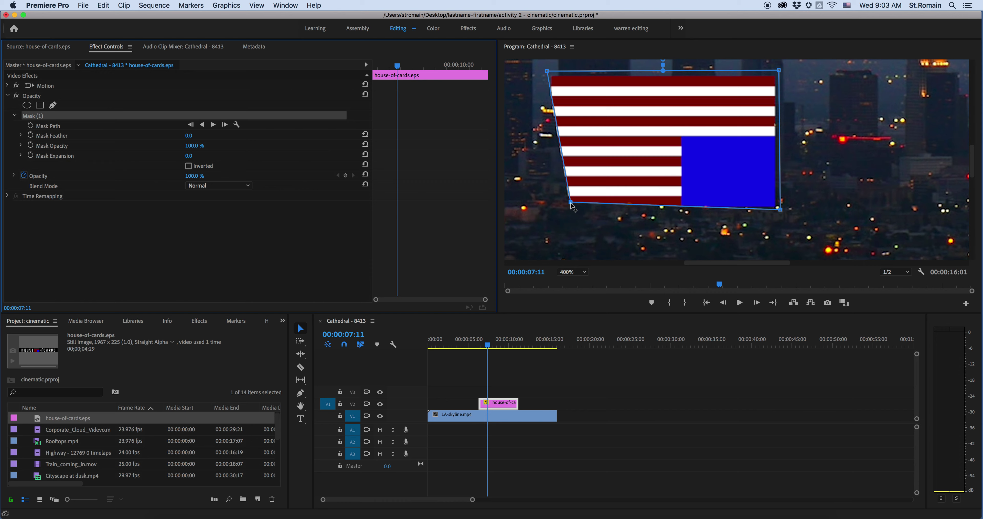
Align the mask's four corners tightly with the flag's edges, return the preview to Fit, and deselect the logo clip.
drag(571, 203, 550, 214)
drag(780, 210, 779, 209)
drag(780, 71, 779, 71)
drag(548, 71, 550, 74)
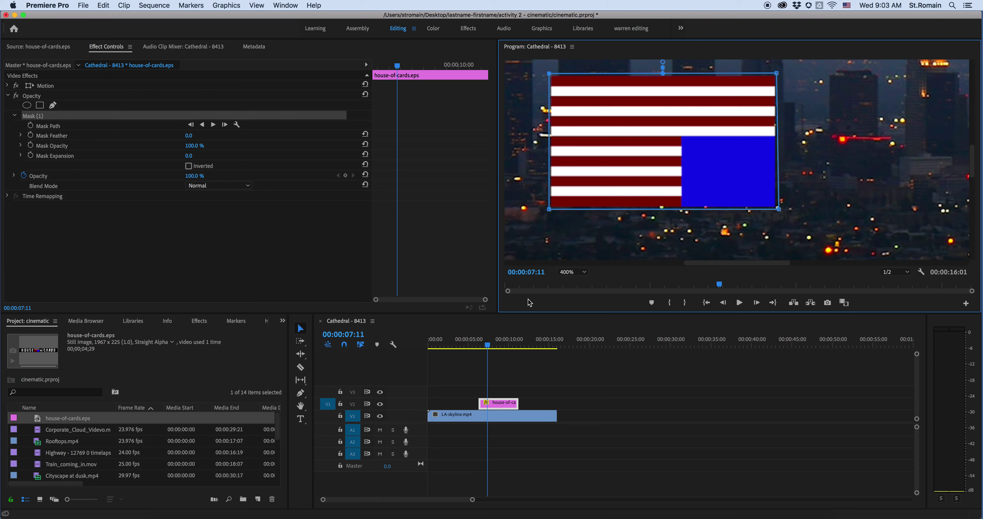
click(572, 275)
click(572, 283)
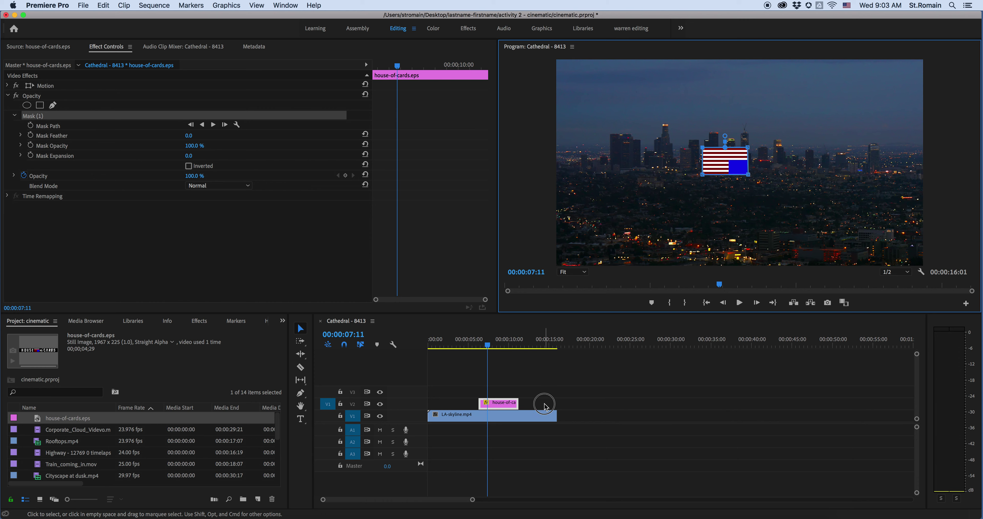
click(554, 403)
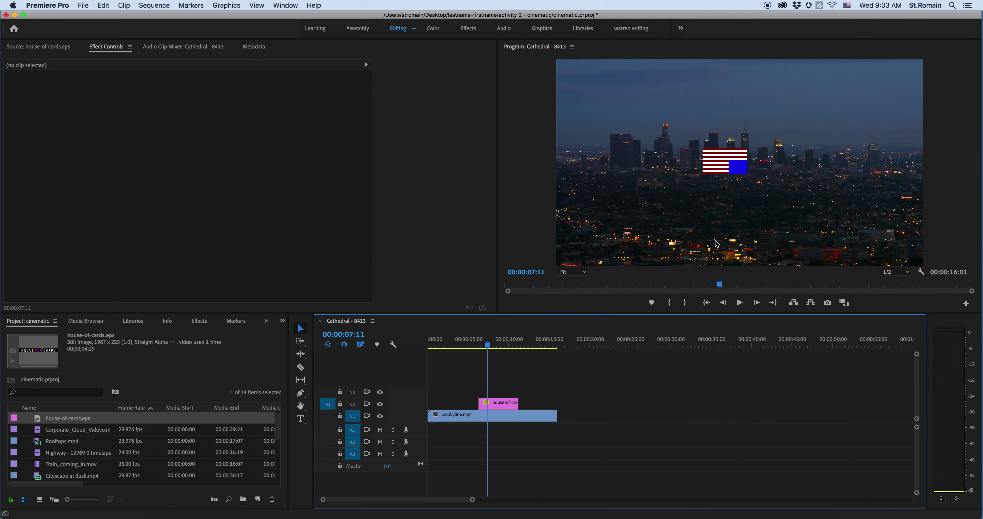
Select the logo clip's mask and raise its two lower corners so only the flag's full-width upper stripes remain inside.
mouse_move(490, 347)
mouse_down()
mouse_move(451, 347)
mouse_move(513, 348)
mouse_move(466, 349)
mouse_move(506, 348)
mouse_move(475, 358)
mouse_move(463, 382)
mouse_move(498, 363)
mouse_up()
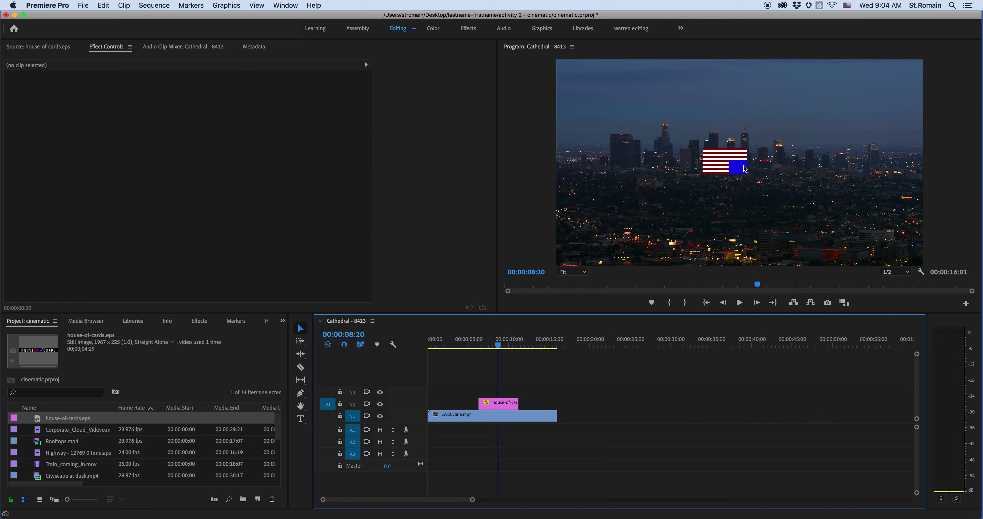
click(498, 407)
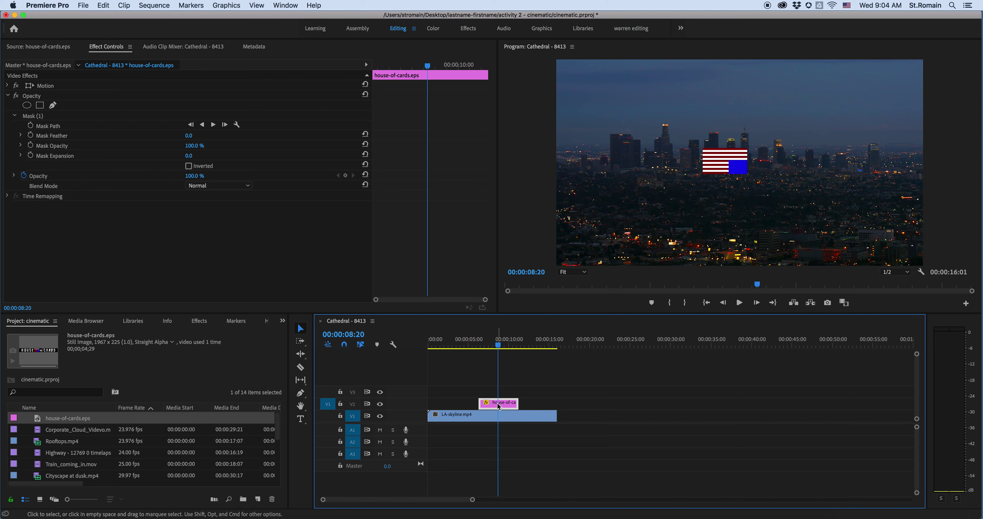
click(30, 119)
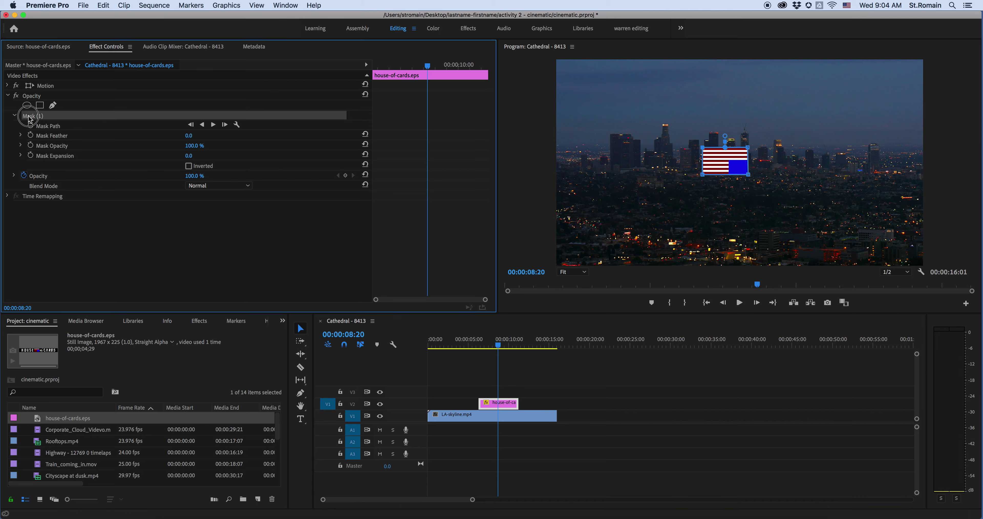
click(564, 273)
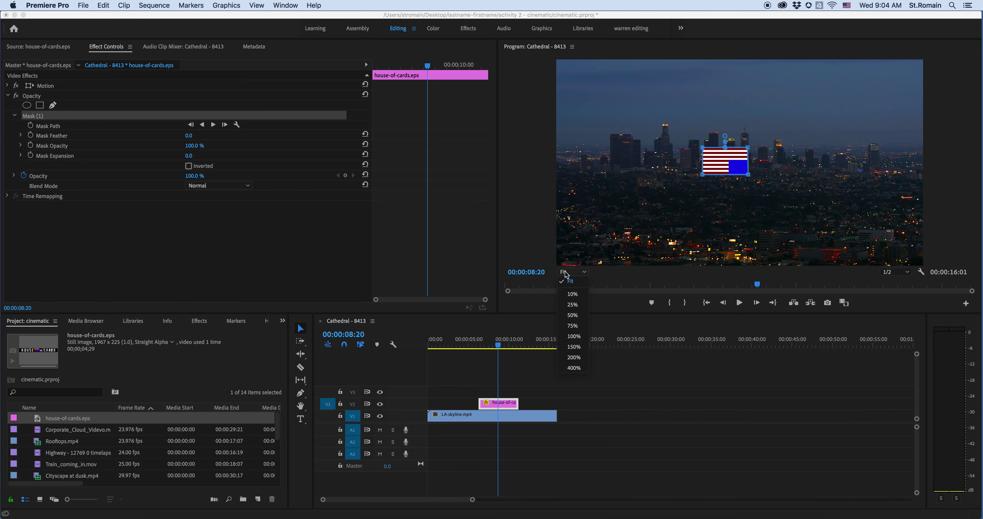
click(574, 368)
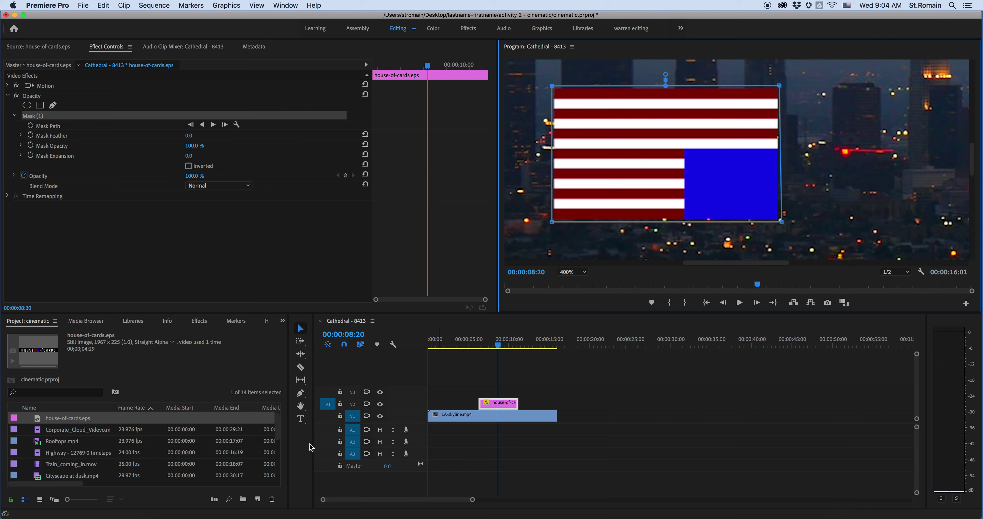
click(300, 406)
drag(588, 214, 660, 223)
click(300, 329)
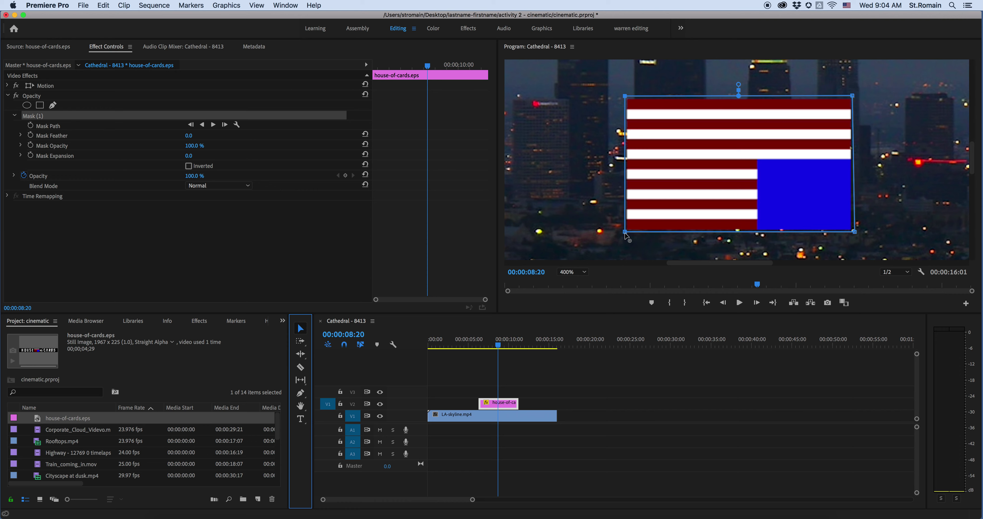
drag(626, 235, 627, 161)
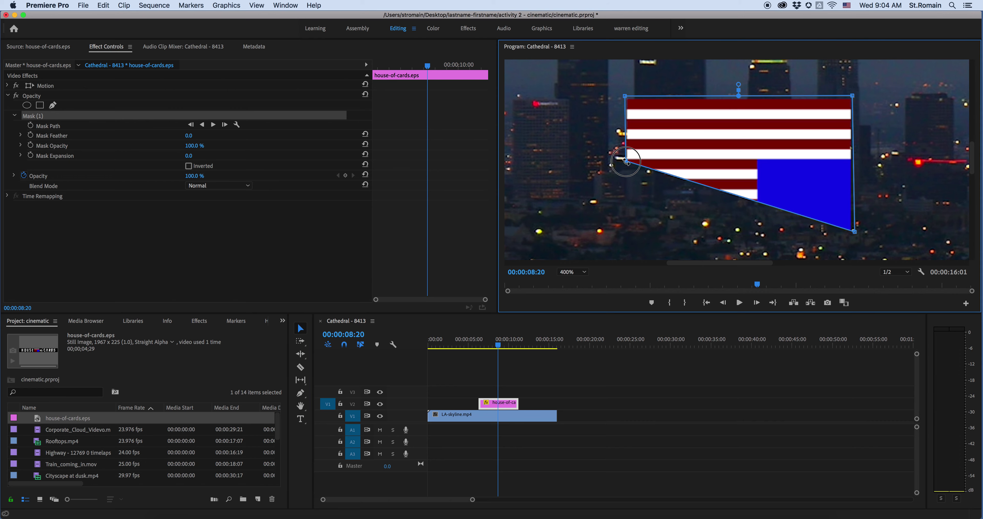
drag(855, 232, 856, 154)
drag(626, 161, 625, 159)
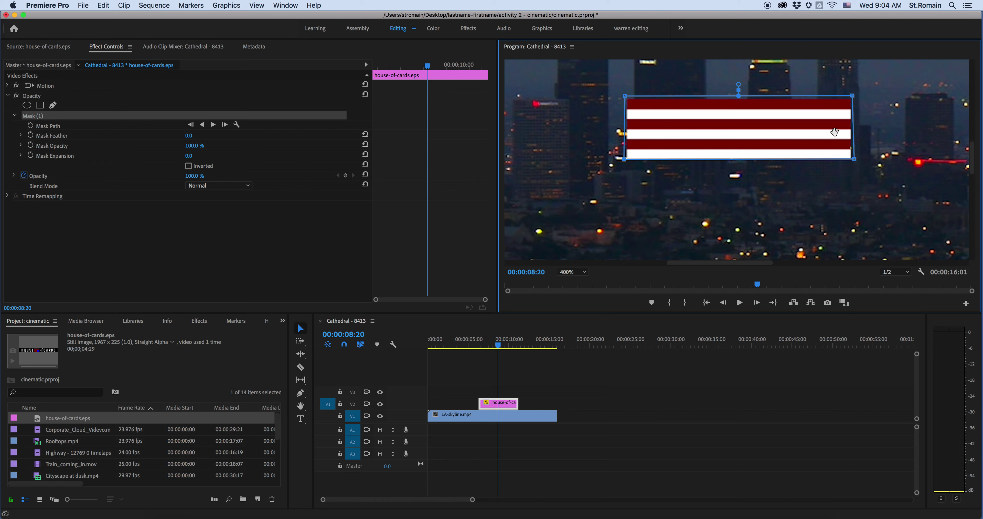
Try moving the mask over the end of HOUSE, and return it to the flag's upper stripes.
drag(831, 131, 591, 134)
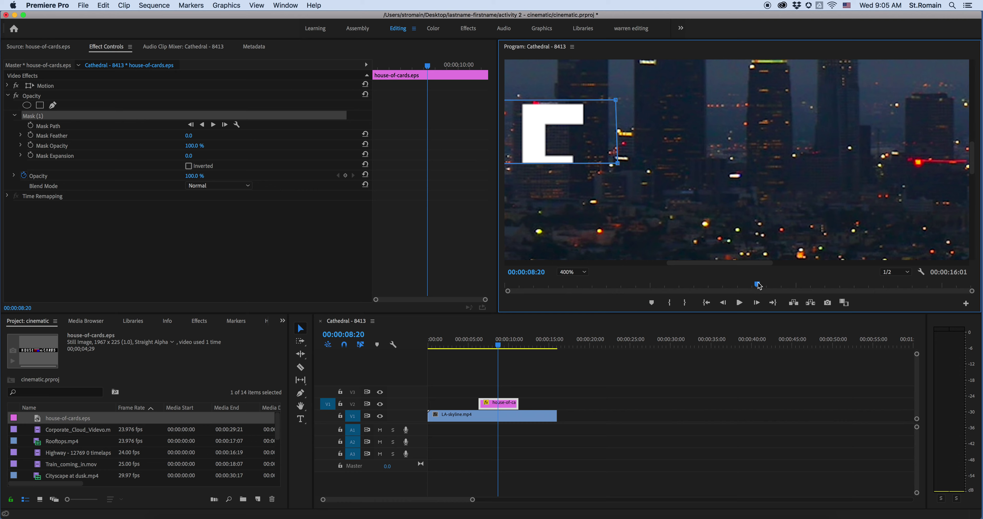
drag(758, 284, 749, 284)
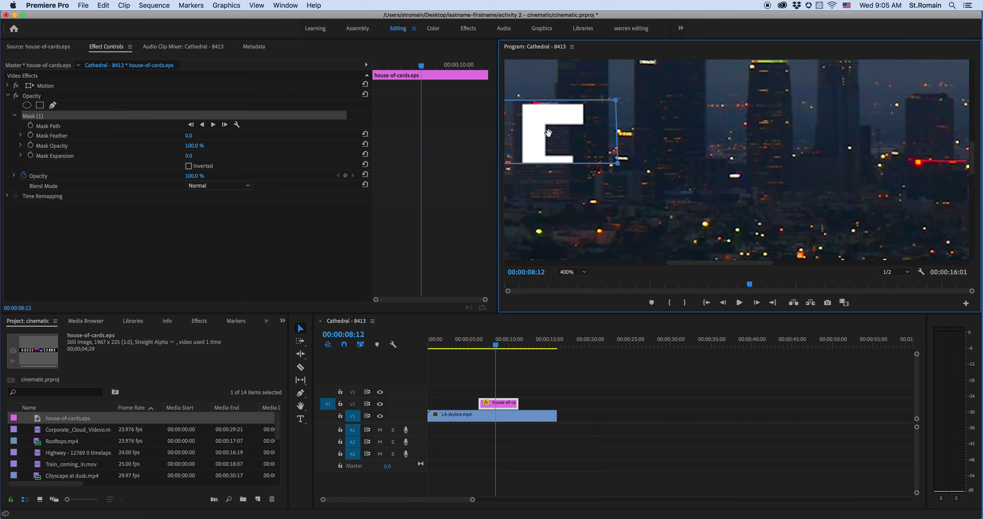
drag(557, 136, 738, 142)
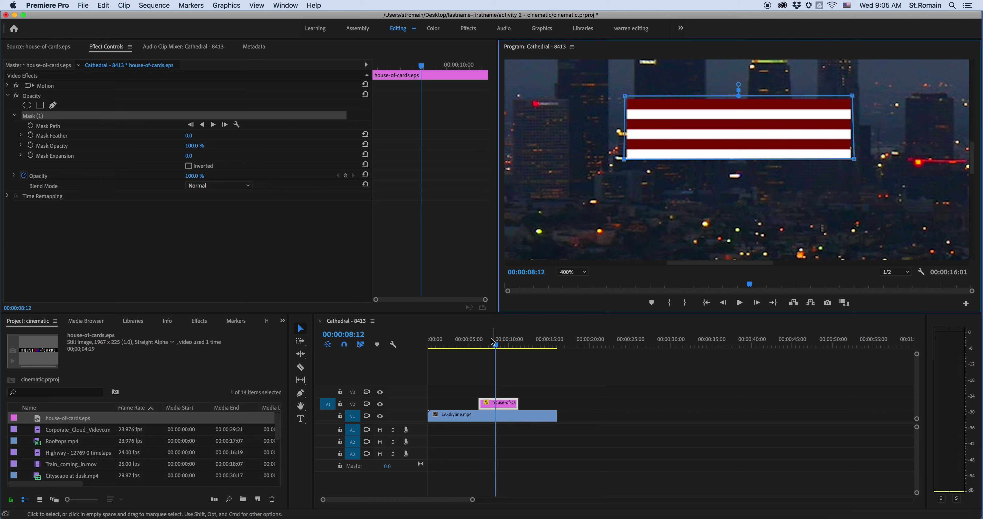
Set the playhead to the start of the logo clip at 00:00:06:09 and enable keyframing for the mask path.
click(490, 346)
drag(489, 346, 480, 349)
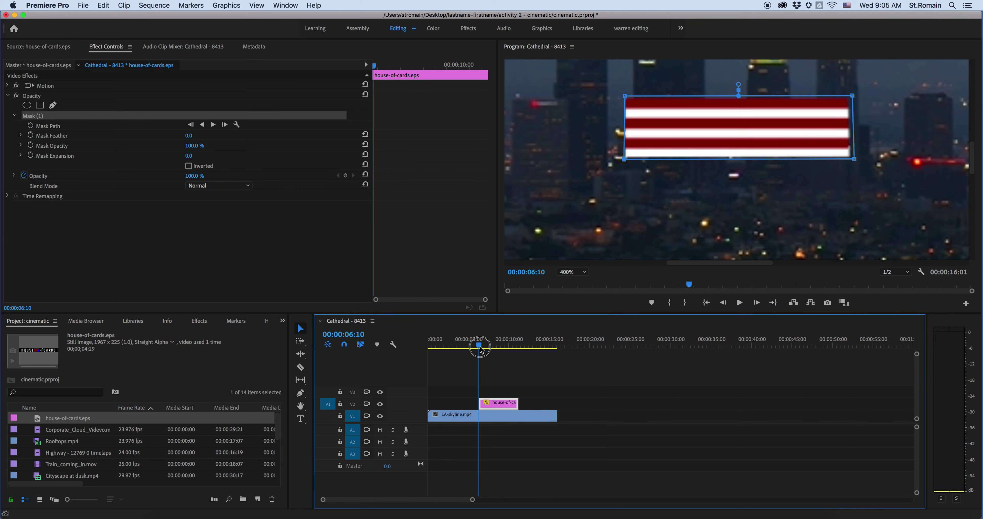
mouse_move(374, 66)
mouse_down()
mouse_move(488, 70)
mouse_move(346, 62)
mouse_move(512, 63)
mouse_move(355, 65)
mouse_up()
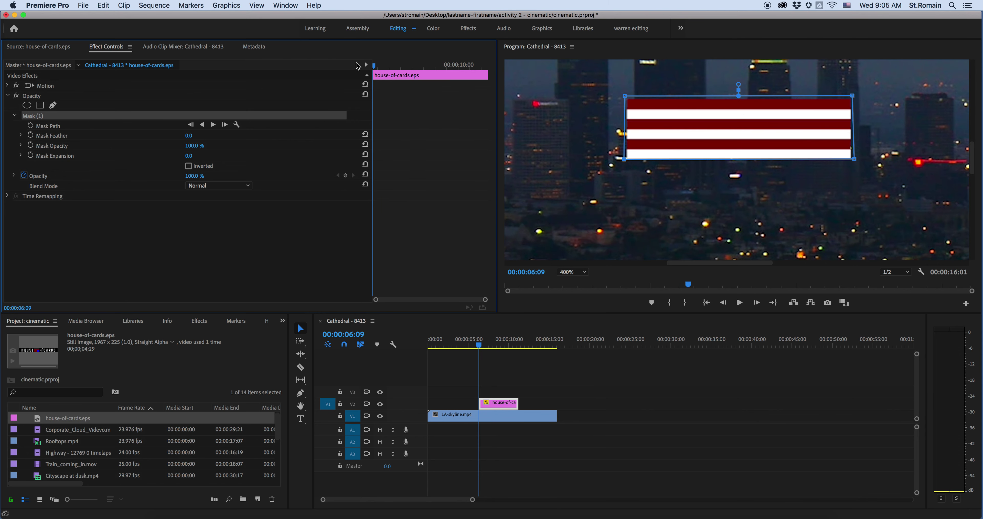
click(30, 126)
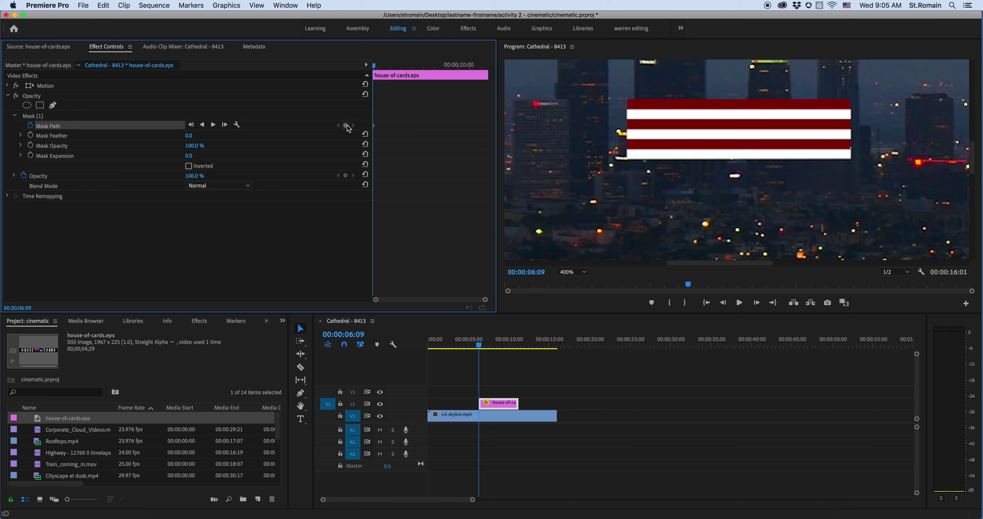
Reset the logo's mask path keyframing so a keyframe sits at the start of the clip, at 00:00:06:09.
click(31, 126)
click(564, 282)
click(30, 126)
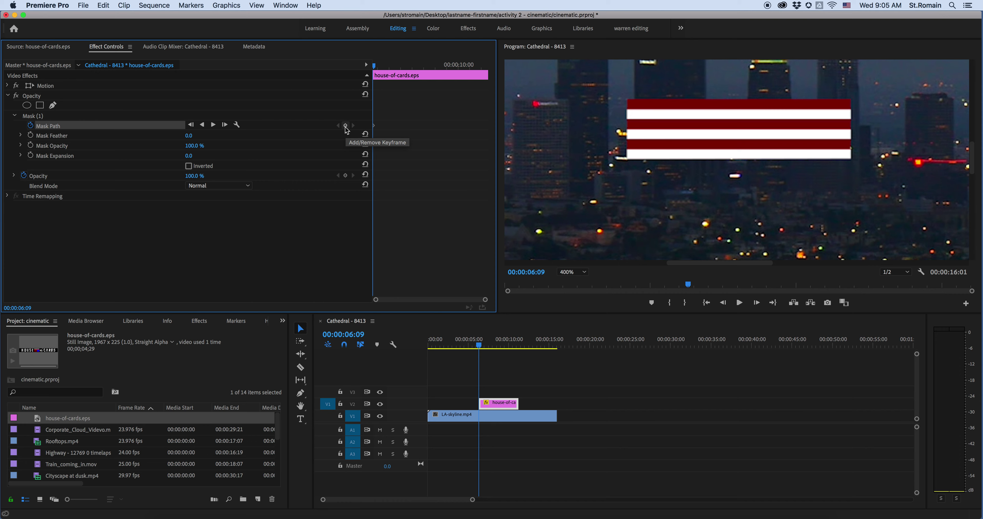
click(346, 127)
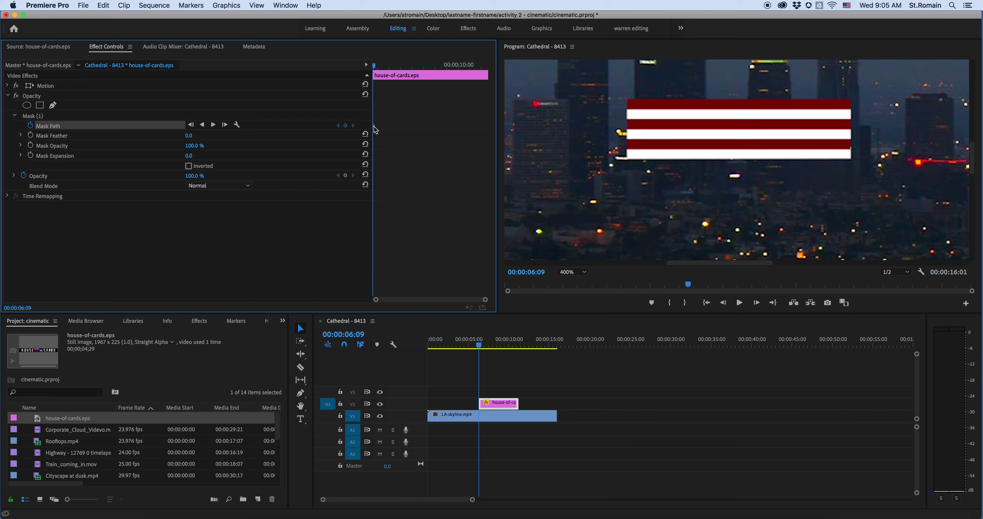
Add a second mask path keyframe at 00:00:07:06 with the mask still covering the upper stripes.
drag(376, 67, 393, 67)
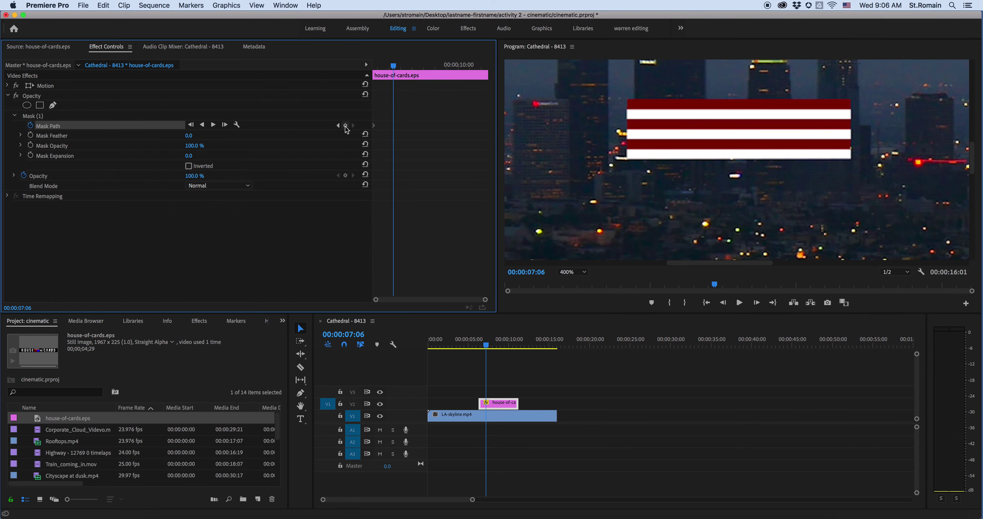
click(346, 127)
click(495, 405)
At the 00:00:06:09 keyframe, collapse the mask's corners into a narrow strip just beyond the flag's left edge so the stripes are hidden.
drag(395, 68, 369, 74)
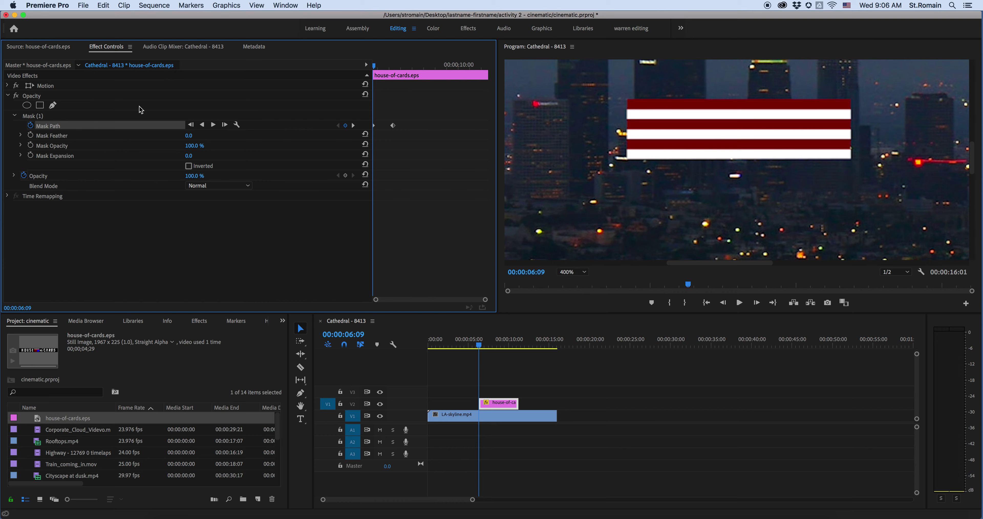
click(33, 116)
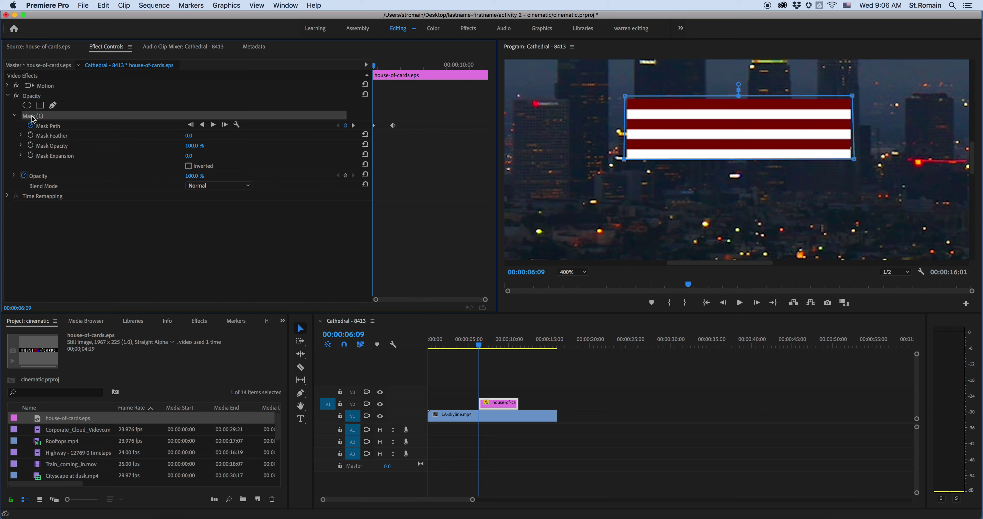
click(579, 385)
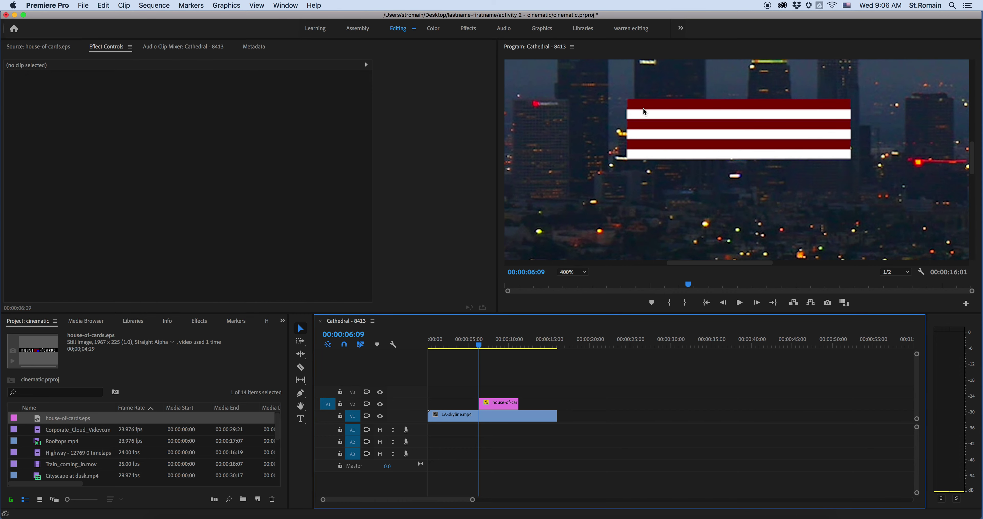
click(493, 406)
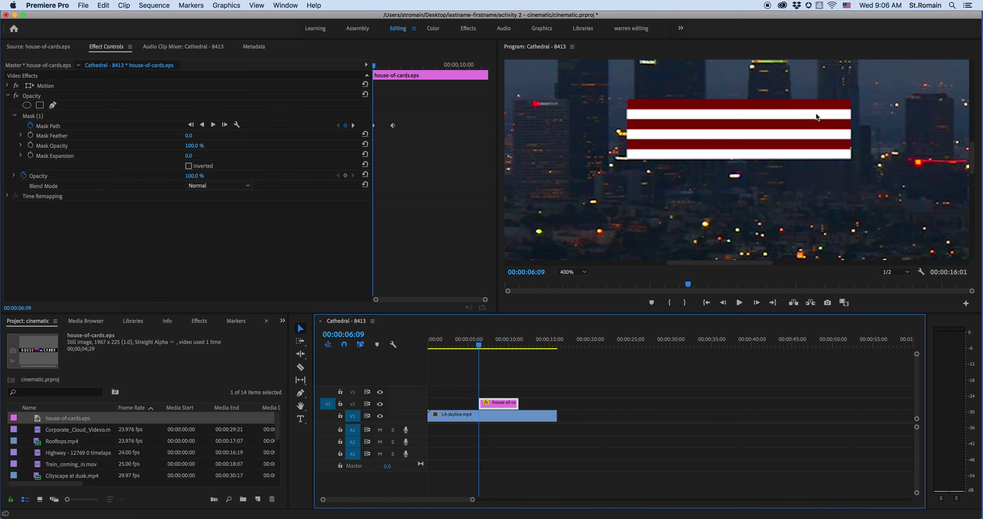
click(30, 116)
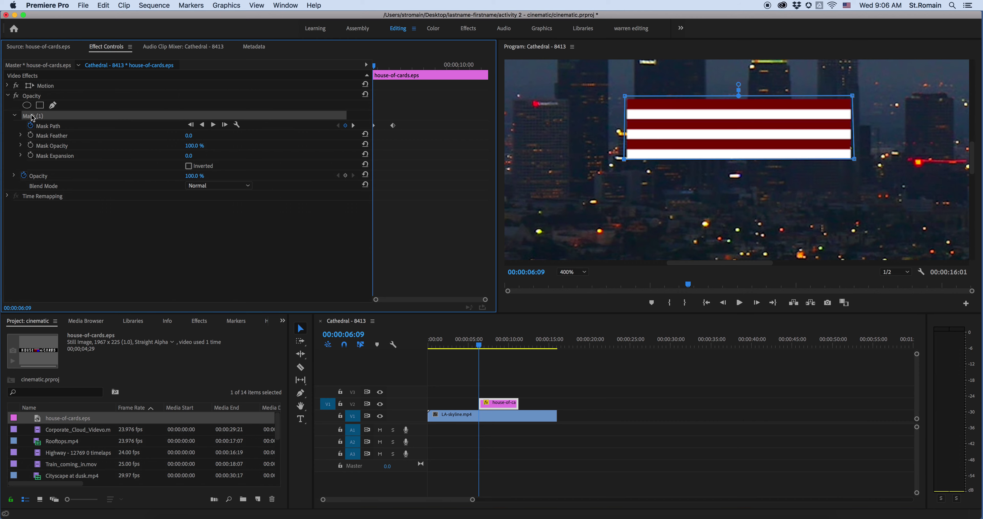
mouse_move(375, 68)
mouse_down()
mouse_move(394, 67)
mouse_move(375, 67)
mouse_up()
drag(853, 96, 638, 95)
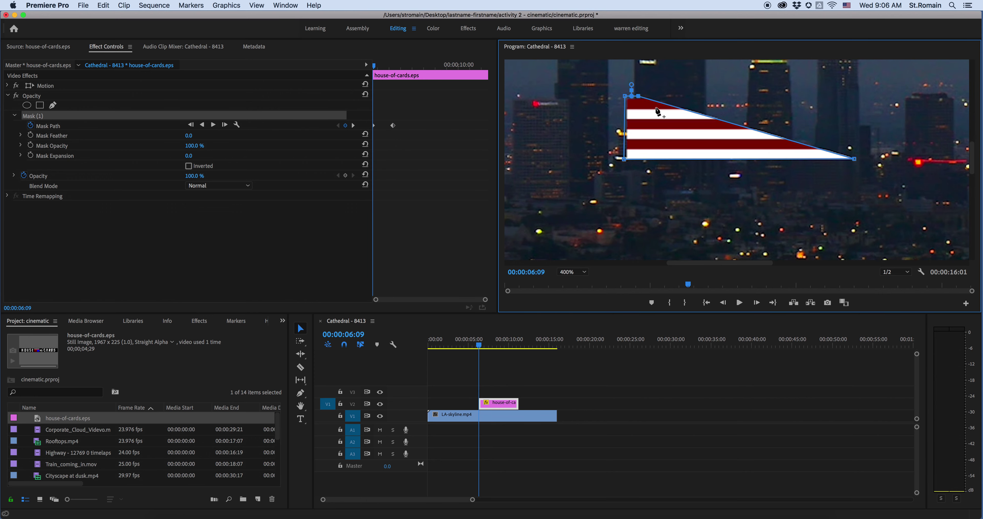
drag(855, 160, 637, 158)
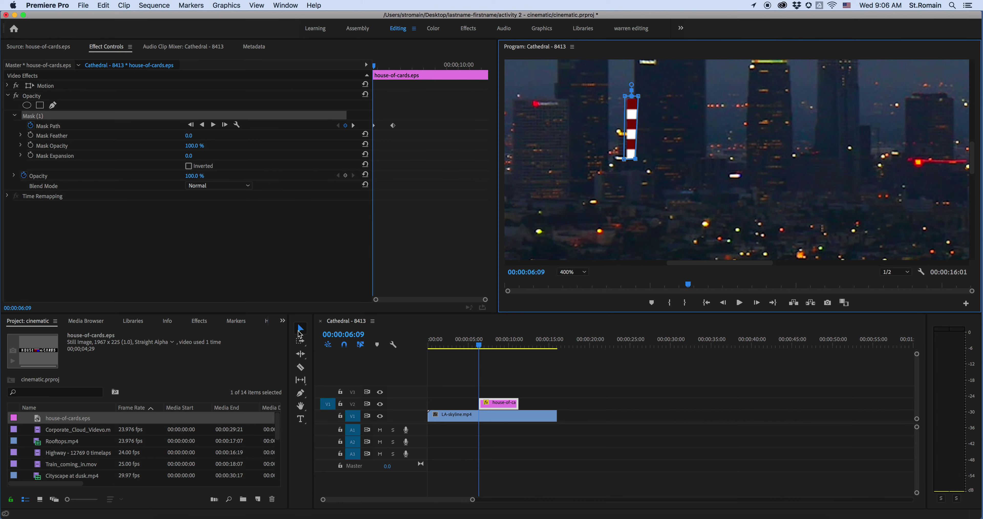
mouse_move(625, 96)
mouse_down()
mouse_move(611, 96)
mouse_move(620, 95)
mouse_up()
mouse_move(624, 159)
mouse_down()
mouse_move(615, 160)
mouse_move(627, 159)
mouse_up()
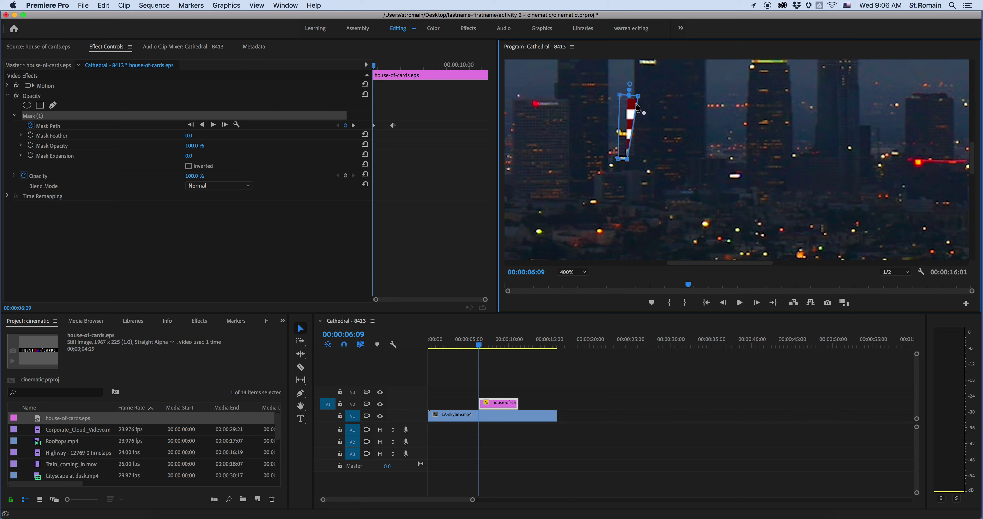
drag(638, 96, 627, 97)
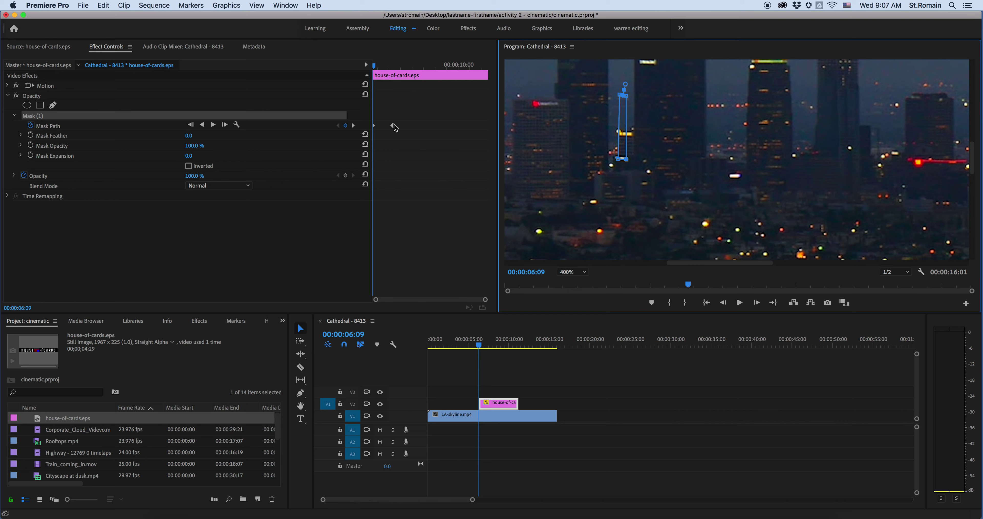
Play back the stripes' reveal from just before the logo clip and scrub between the two mask path keyframes.
drag(376, 68, 395, 69)
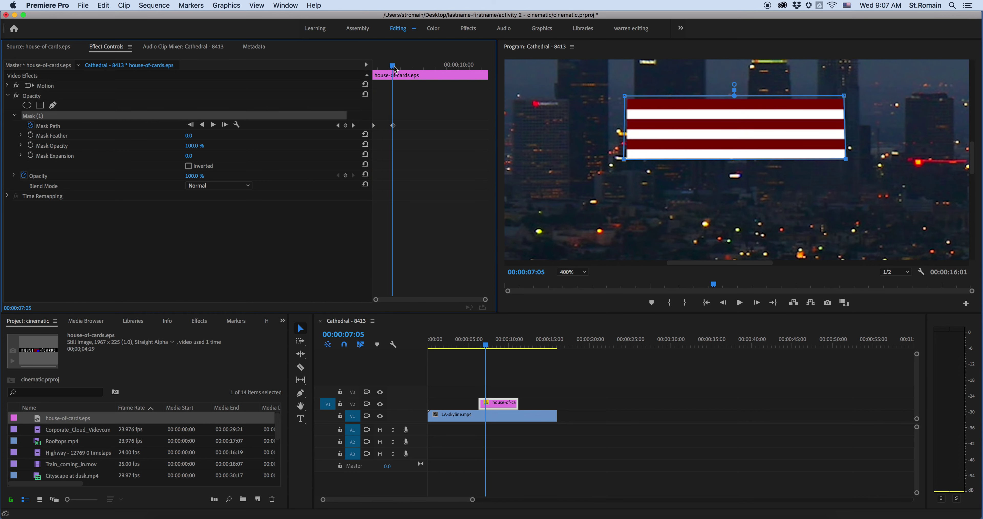
click(474, 346)
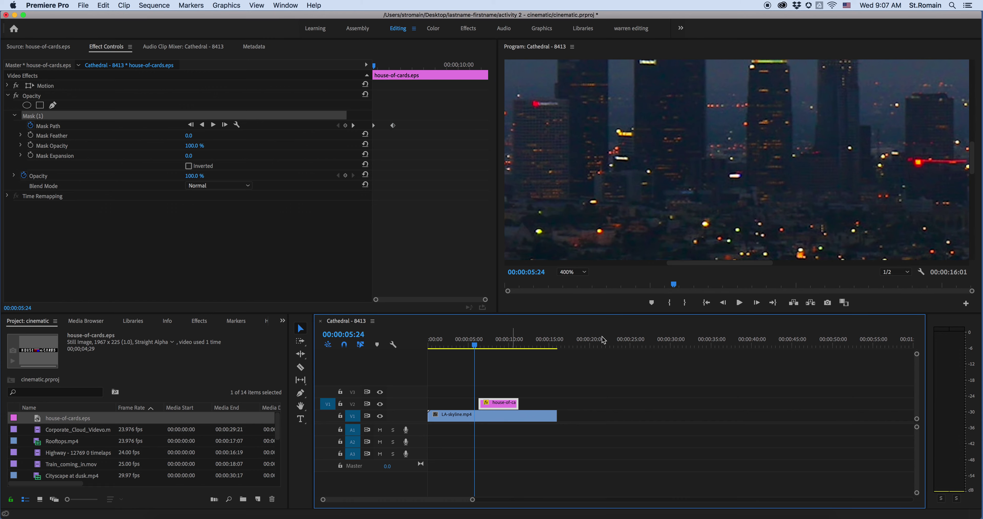
click(573, 272)
click(571, 282)
click(739, 303)
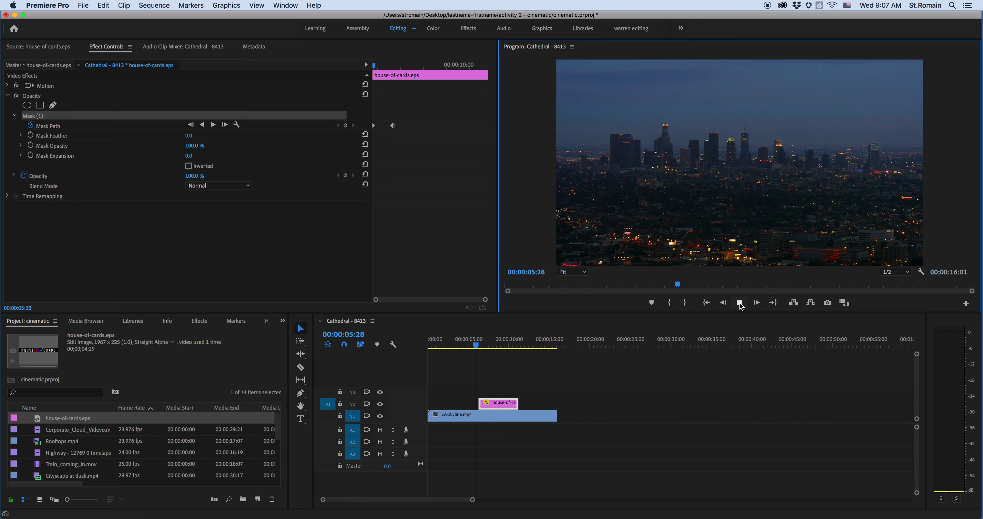
click(739, 303)
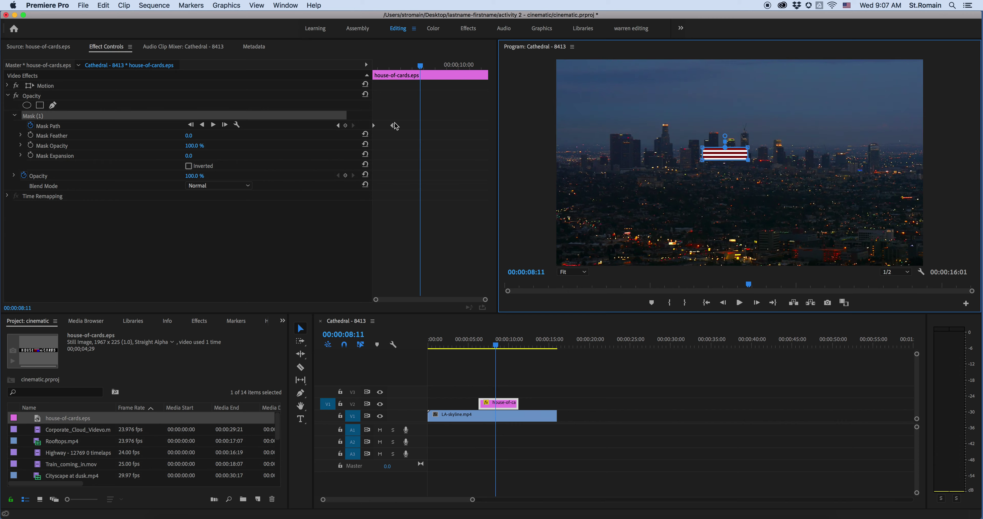
drag(420, 68, 378, 70)
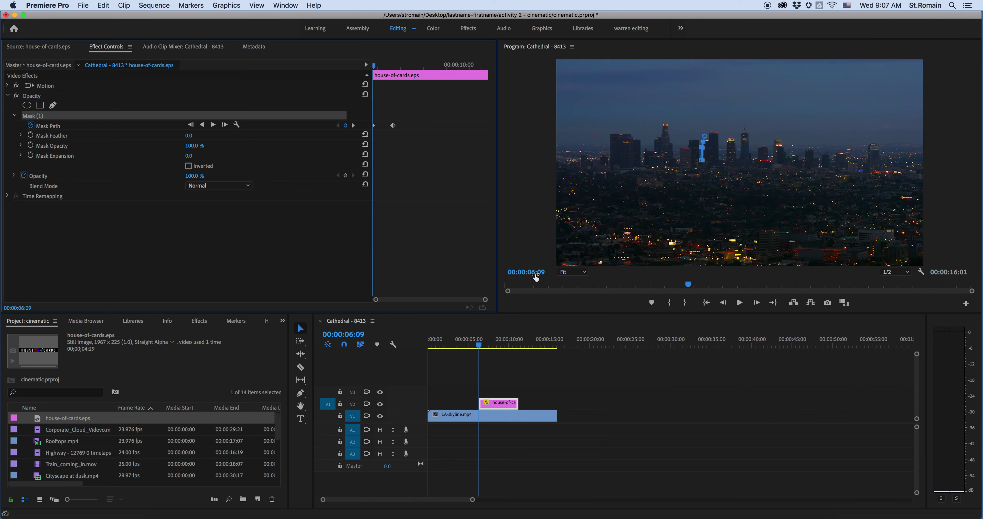
drag(374, 68, 396, 68)
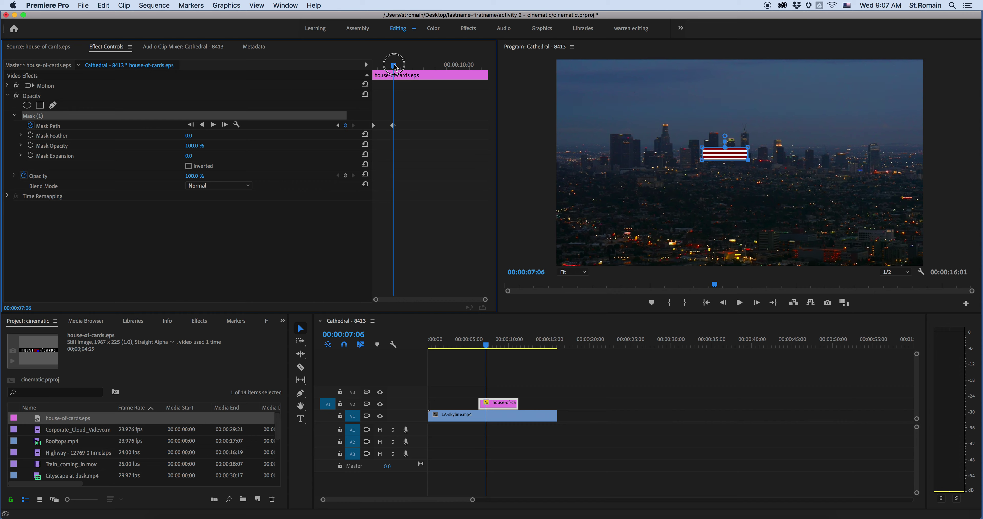
drag(395, 68, 395, 68)
Try a slower reveal by moving the second mask path keyframe to 00:00:08:00, and play it back from the clip's start.
drag(395, 67, 410, 67)
click(535, 271)
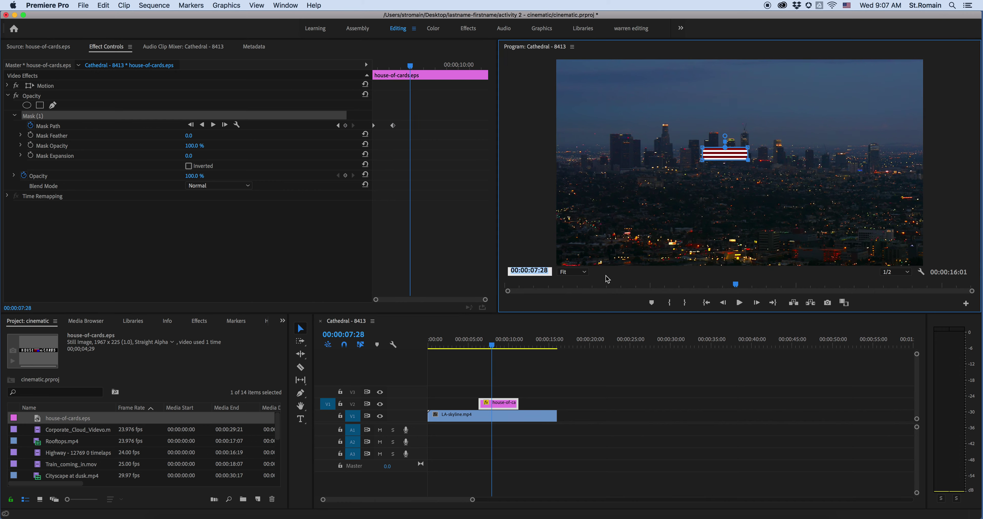
text(8:)
text(00)
key(Return)
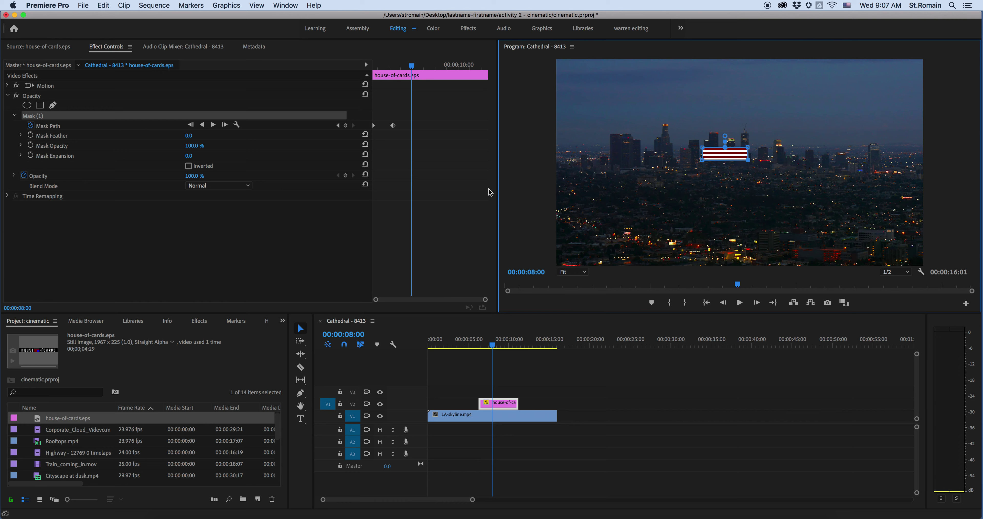
drag(395, 130, 412, 129)
drag(413, 65, 362, 67)
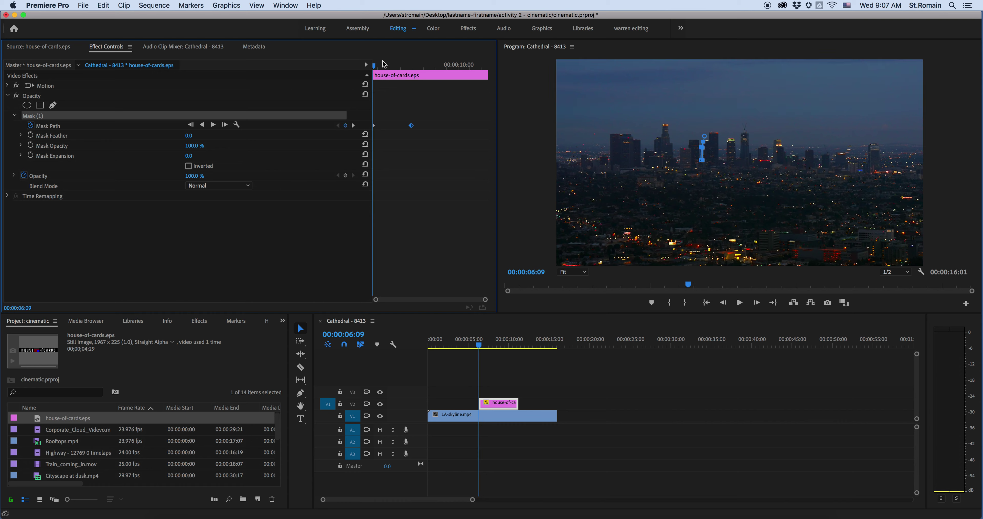
click(740, 303)
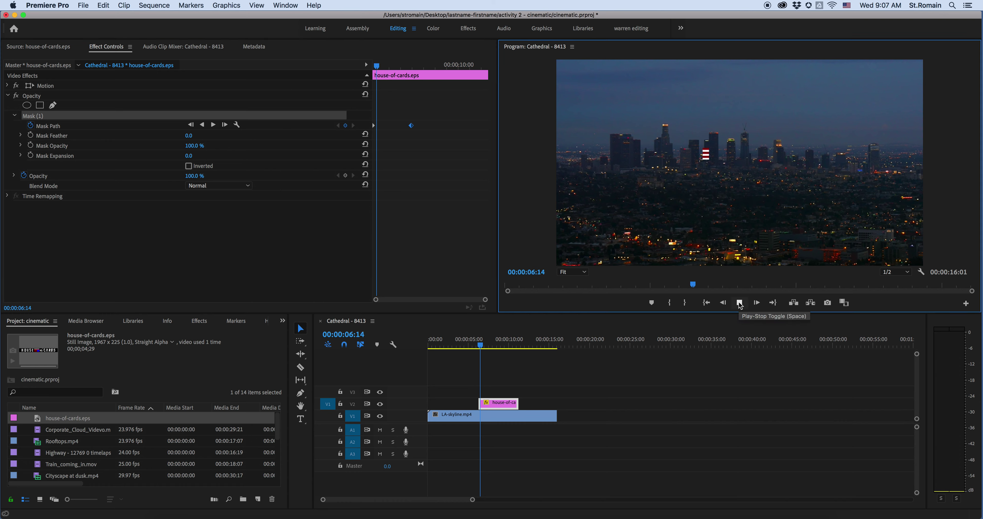
Try the second mask path keyframe near the clip's end, play the reveal back, and return the keyframe to 00:00:07:06.
click(411, 129)
drag(412, 129, 463, 129)
drag(406, 66, 354, 66)
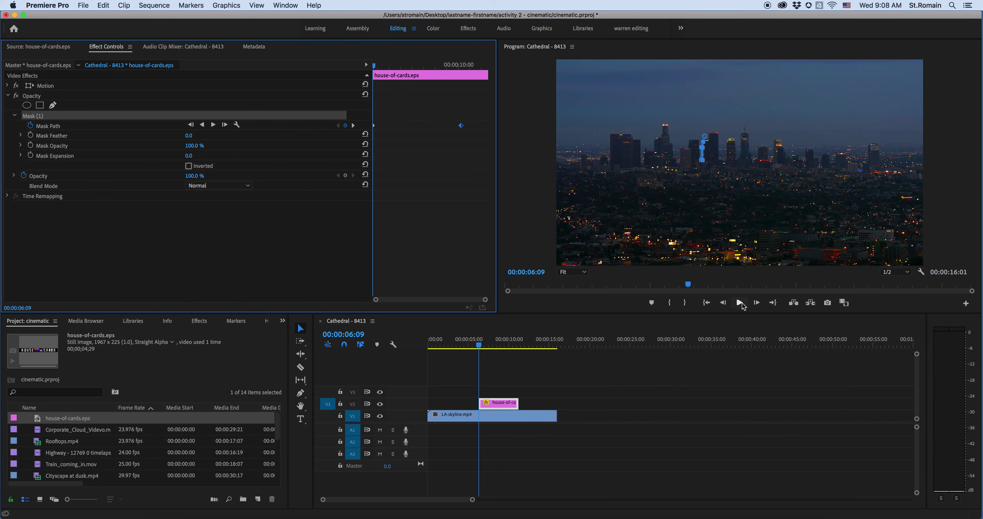
click(739, 303)
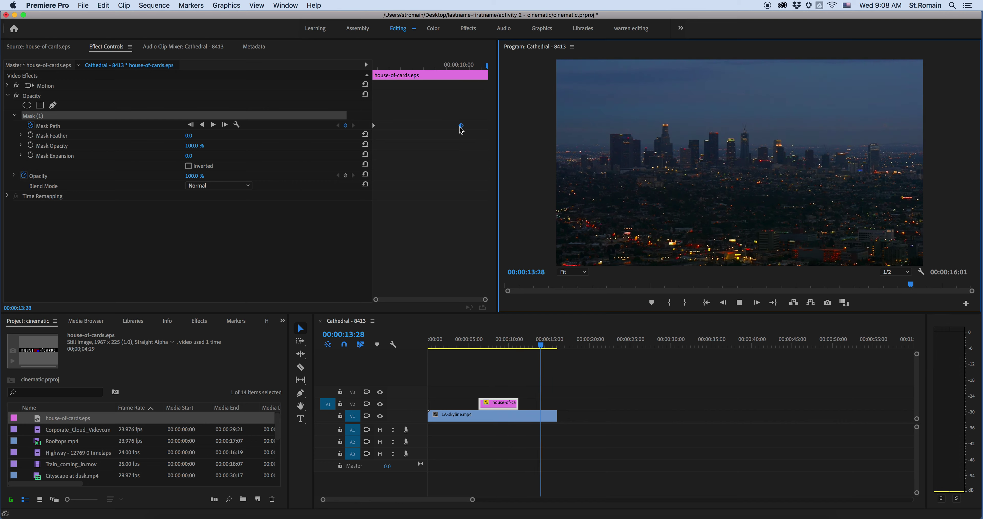
click(659, 284)
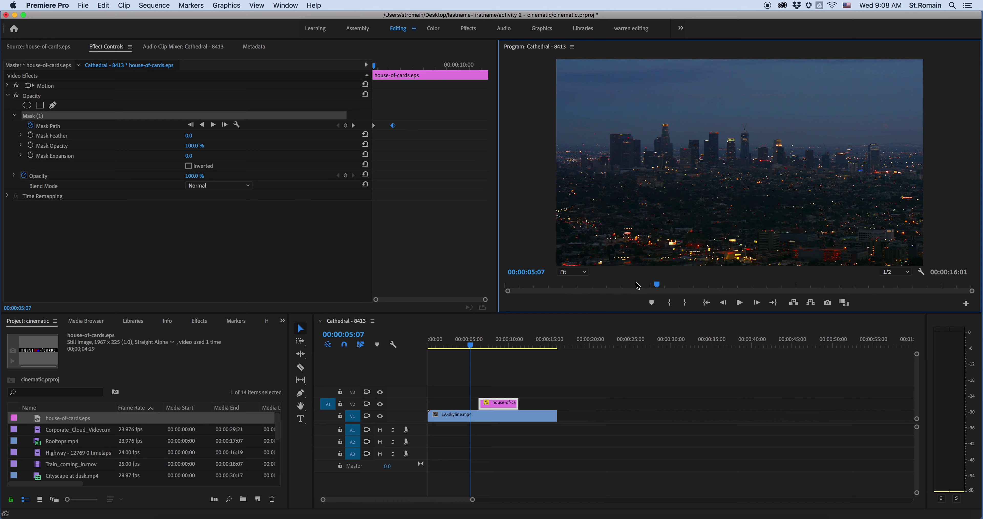
Play back the stripes' reveal from just before the logo clip with the second keyframe at 00:00:07:06.
click(477, 345)
click(739, 303)
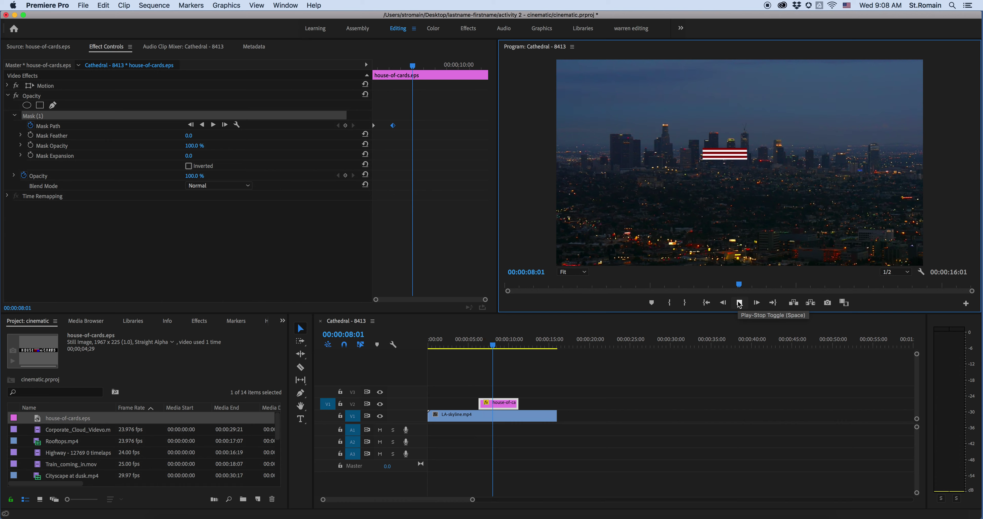
click(739, 303)
Jump back and forth between the two mask path keyframes to compare the hidden and revealed stripes, ending on the second keyframe.
drag(422, 69, 361, 73)
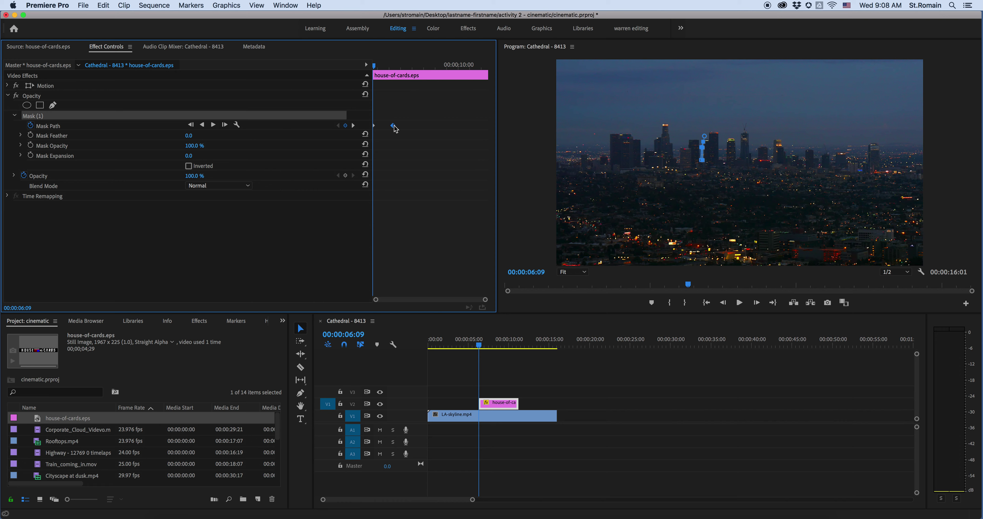
click(353, 125)
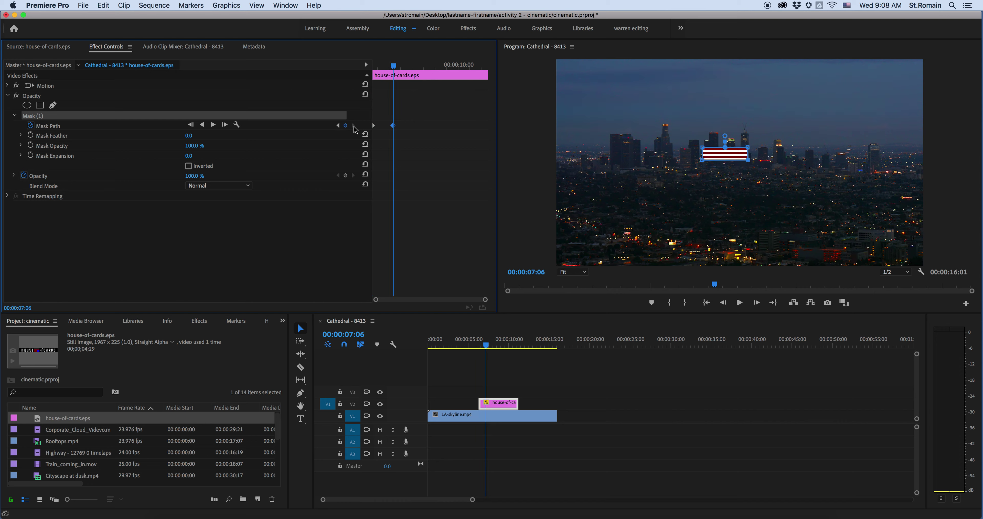
click(340, 128)
click(354, 125)
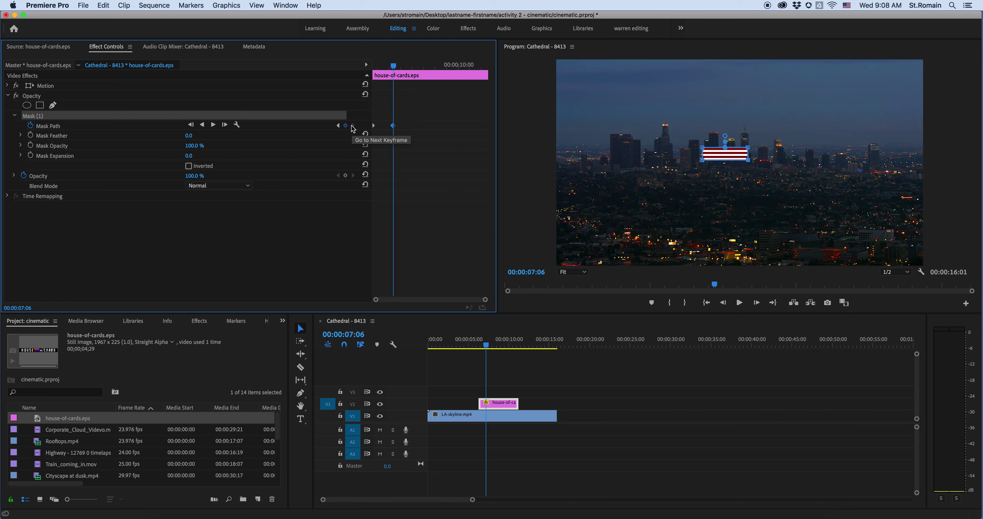
click(339, 126)
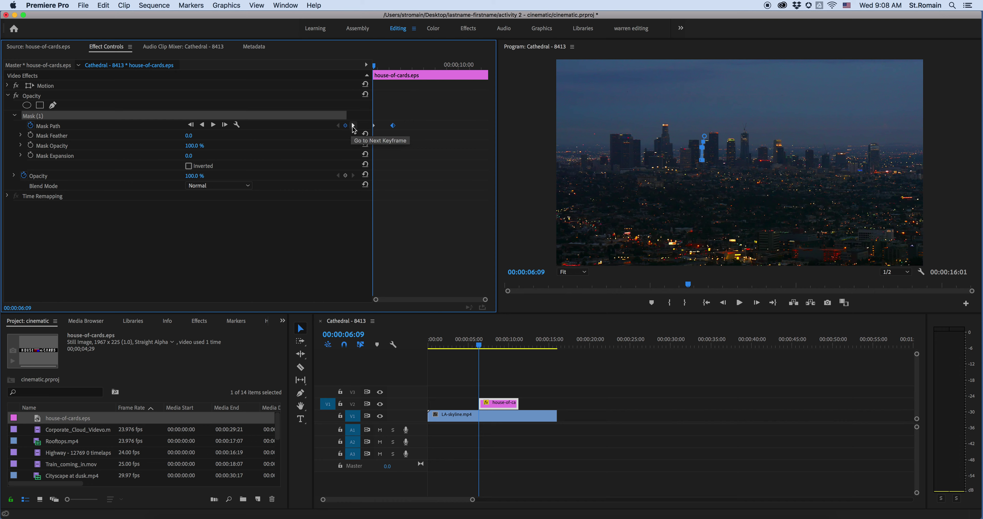
click(354, 126)
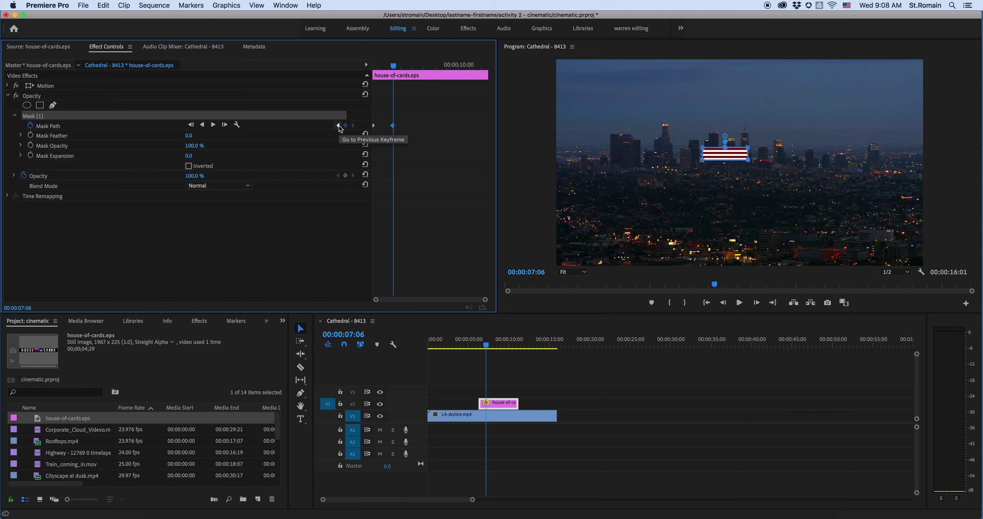
click(339, 126)
click(353, 125)
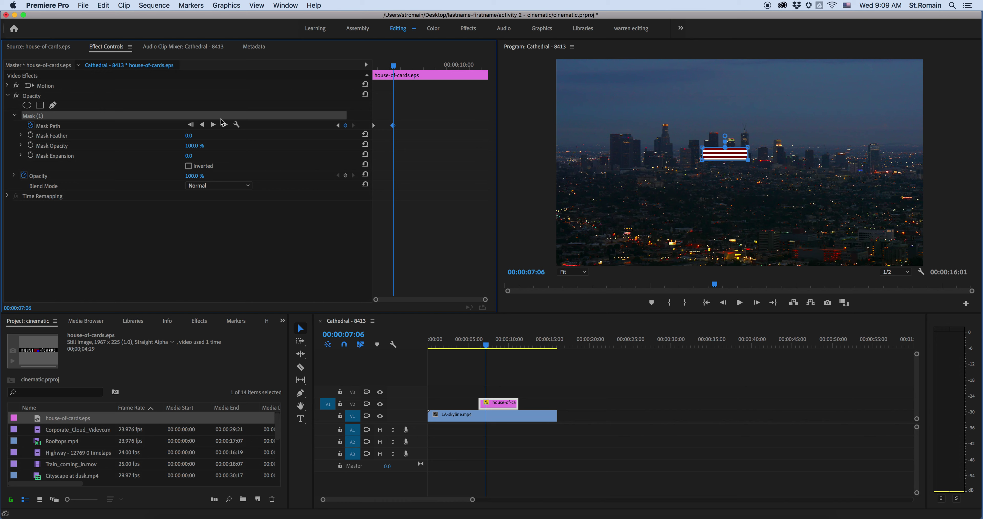
Collapse the first mask's settings and add a second rectangular opacity mask to the logo clip at 00:00:07:06.
click(14, 115)
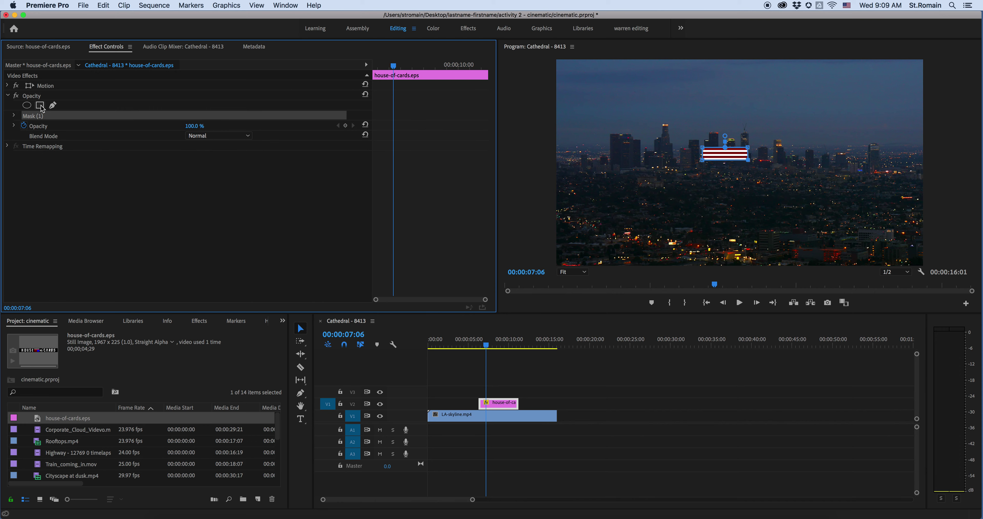
key(super+v)
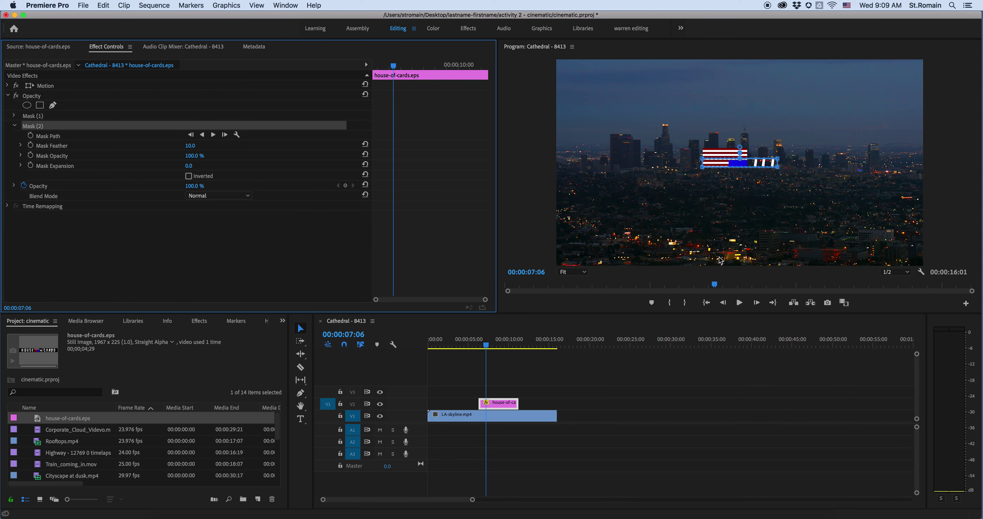
click(576, 272)
click(582, 367)
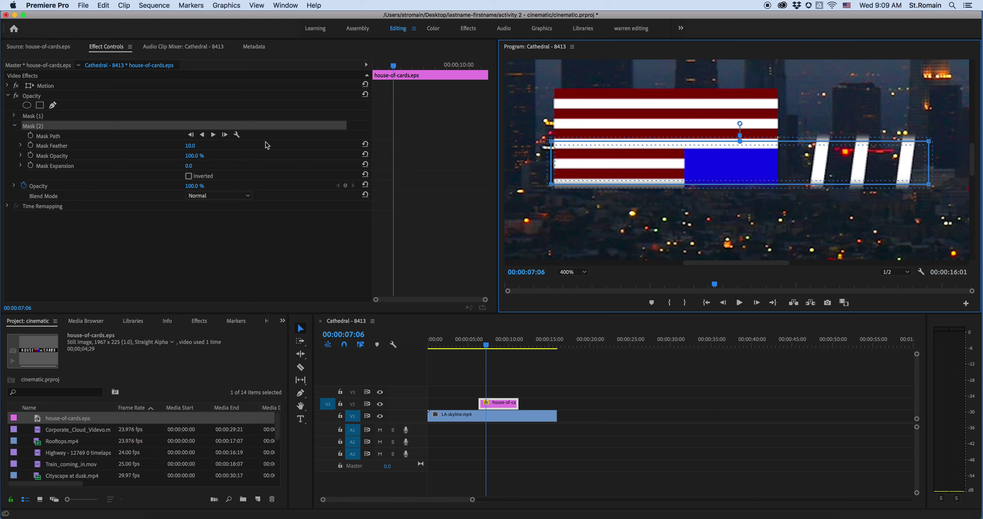
Set the second mask's feather to 0 and fit its corners around the flag's lower stripes and blue field.
click(191, 147)
text(0)
key(Return)
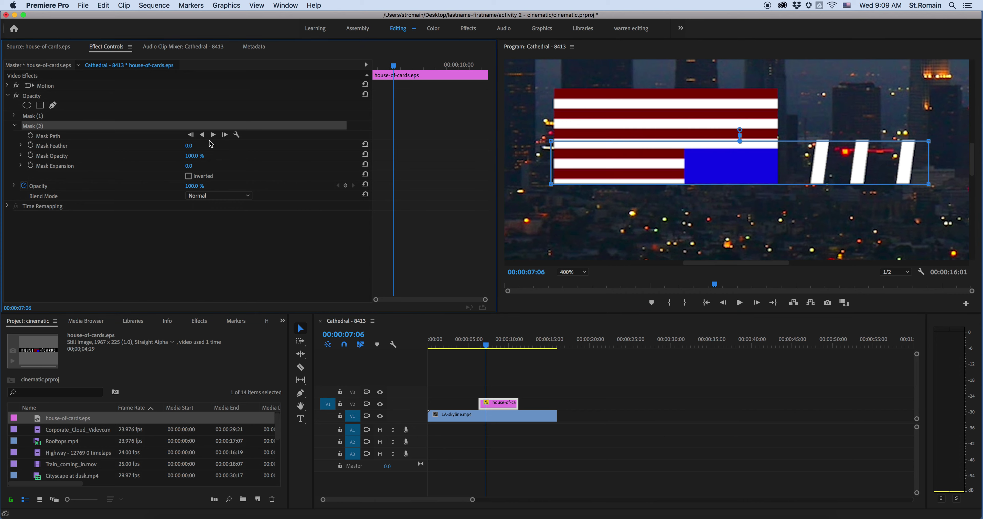
drag(551, 187, 550, 225)
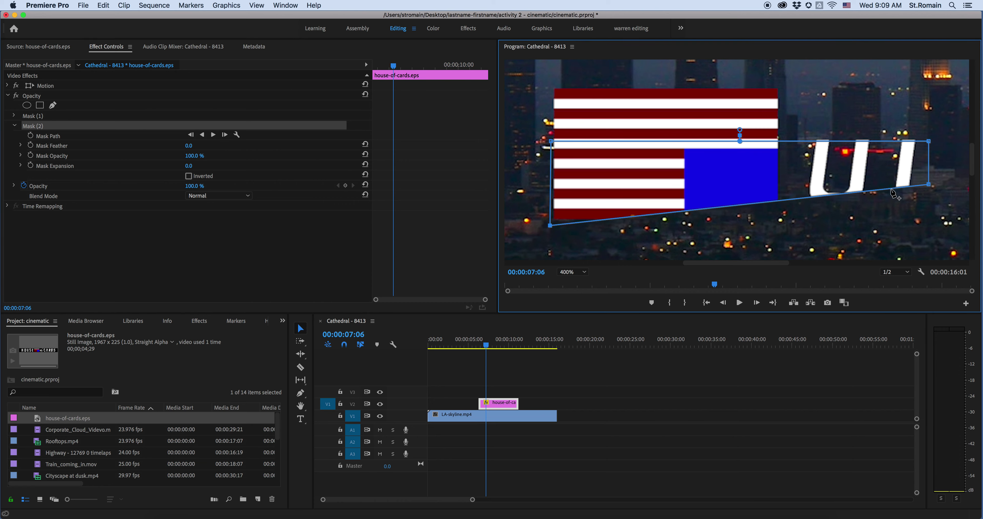
drag(929, 185, 790, 228)
drag(929, 141, 784, 145)
drag(551, 144, 548, 166)
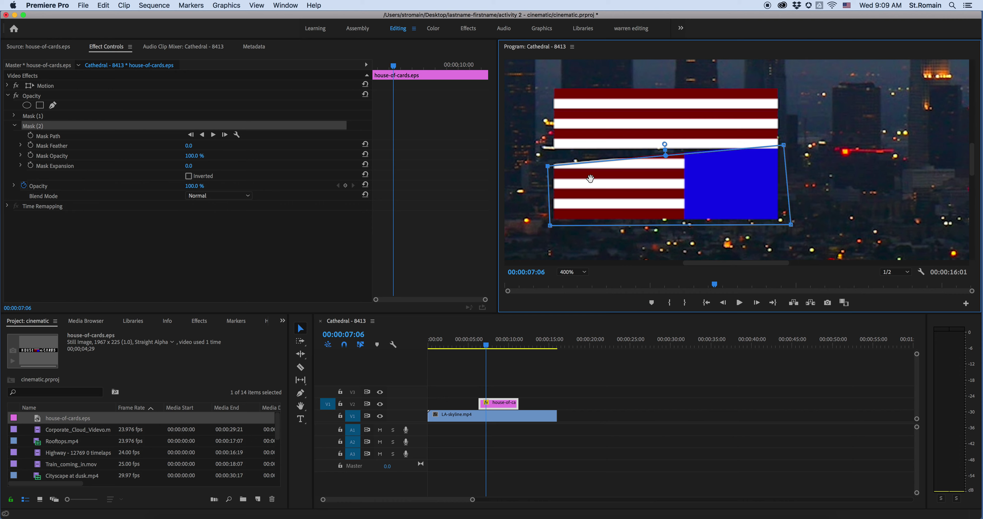
drag(591, 180, 548, 145)
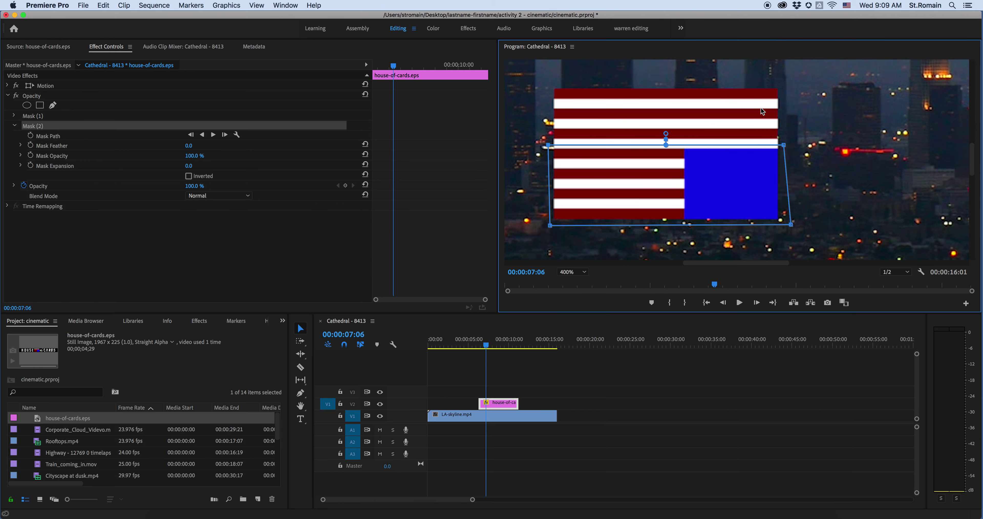
Raise the second mask's upper corners to overlap the already revealed stripes and straighten its edges around the flag.
drag(548, 146, 546, 108)
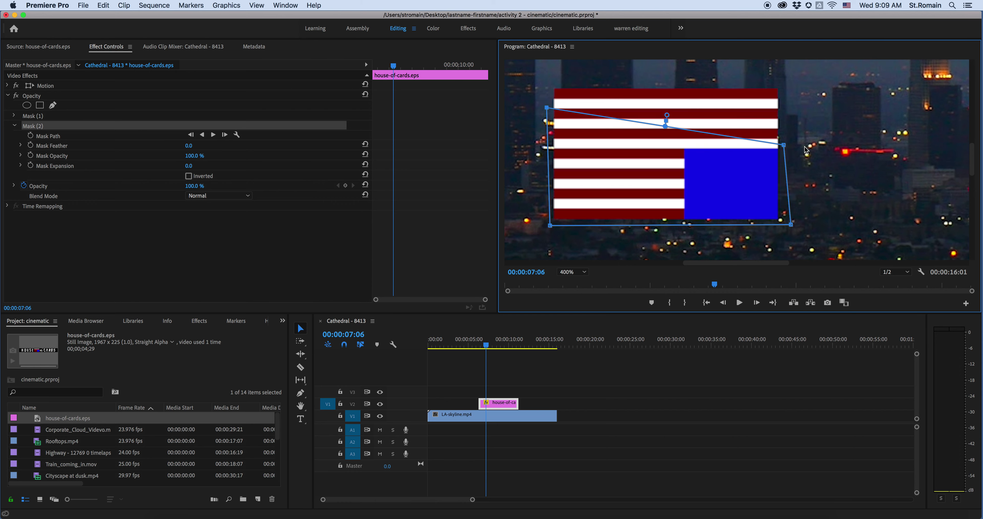
drag(784, 145, 783, 113)
drag(791, 225, 786, 226)
mouse_move(747, 186)
mouse_down()
mouse_move(557, 187)
mouse_move(761, 186)
mouse_up()
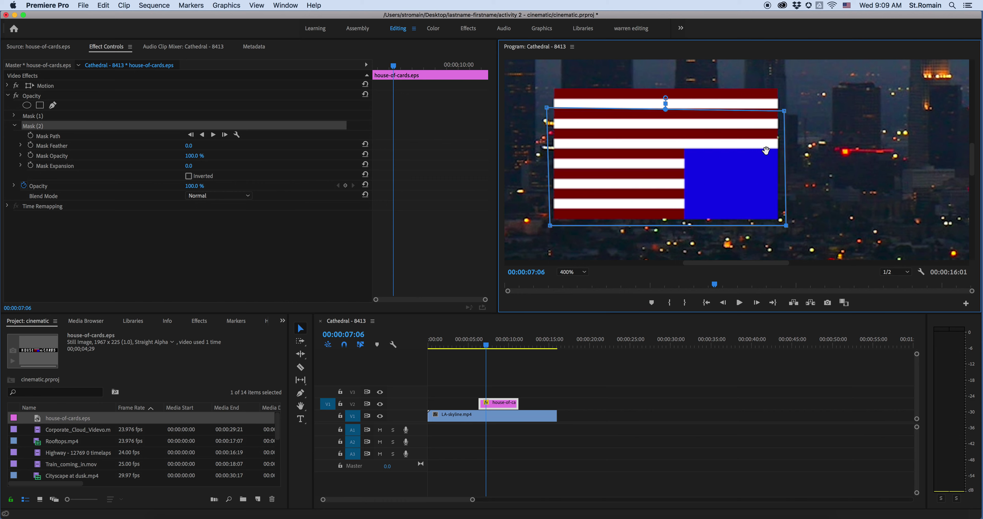
drag(784, 111, 784, 109)
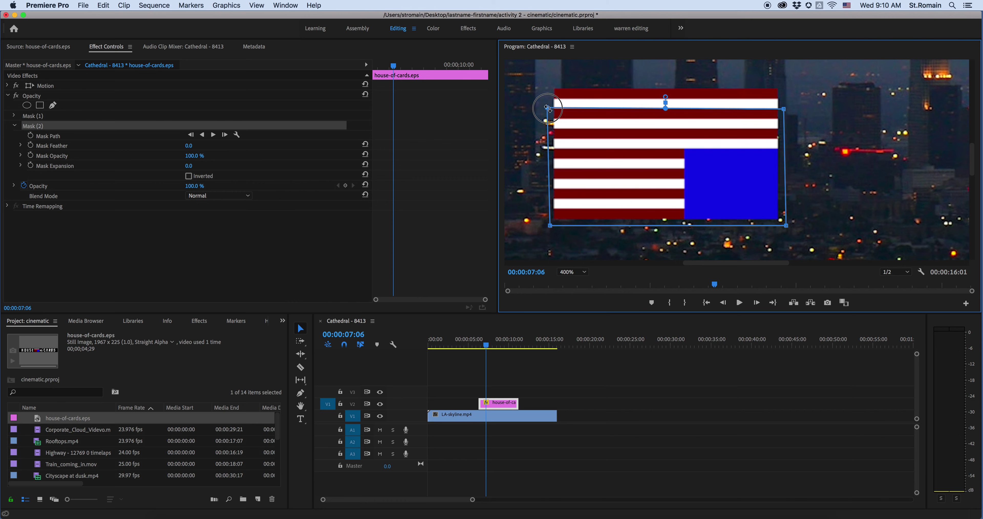
drag(549, 109, 548, 107)
Expand the first mask's settings and start Mask Path keyframing for Mask (2) at 00:00:07:12.
click(13, 116)
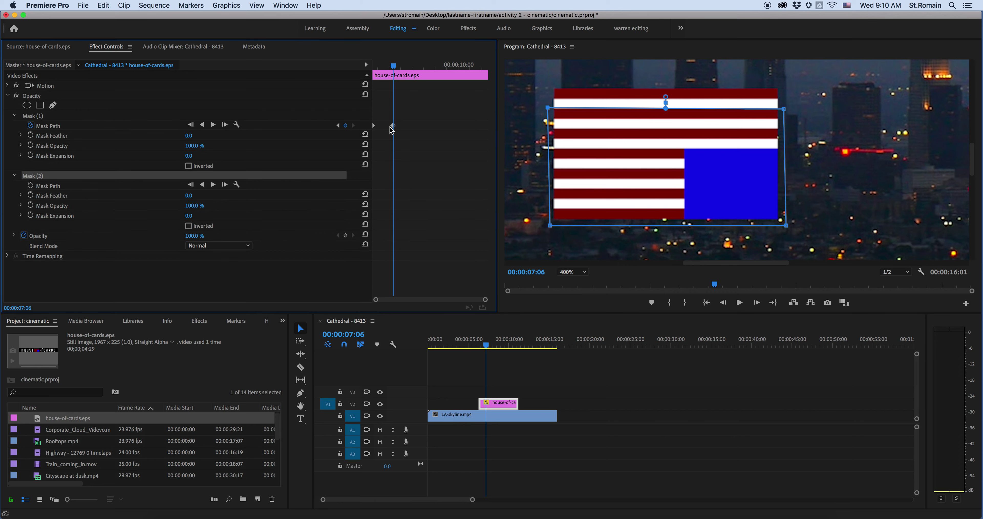
drag(395, 68, 400, 68)
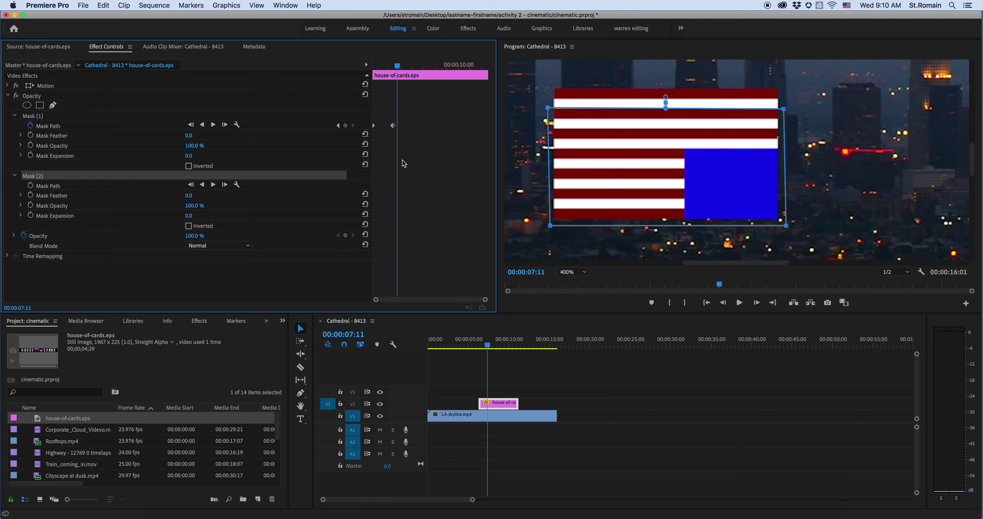
mouse_move(399, 68)
mouse_down()
mouse_move(409, 68)
mouse_move(389, 68)
mouse_move(398, 68)
mouse_up()
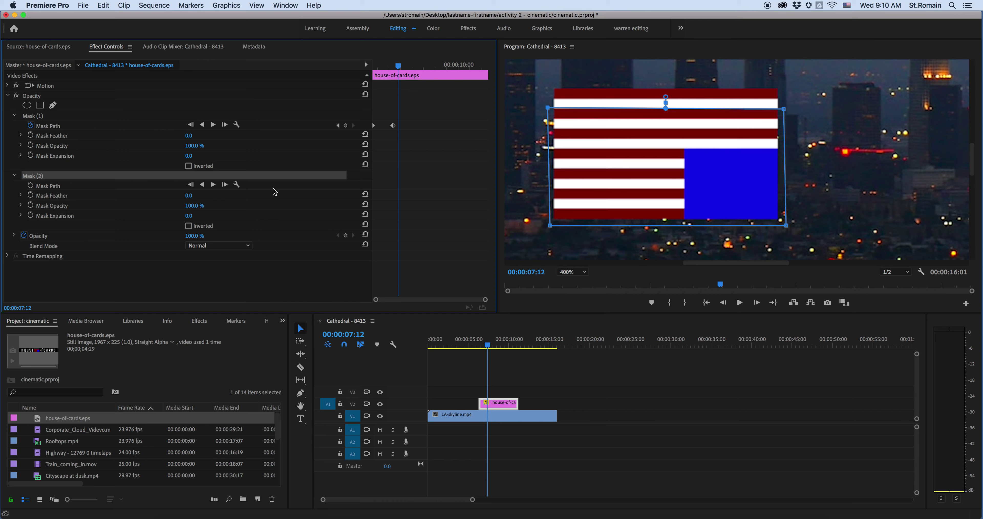
click(31, 185)
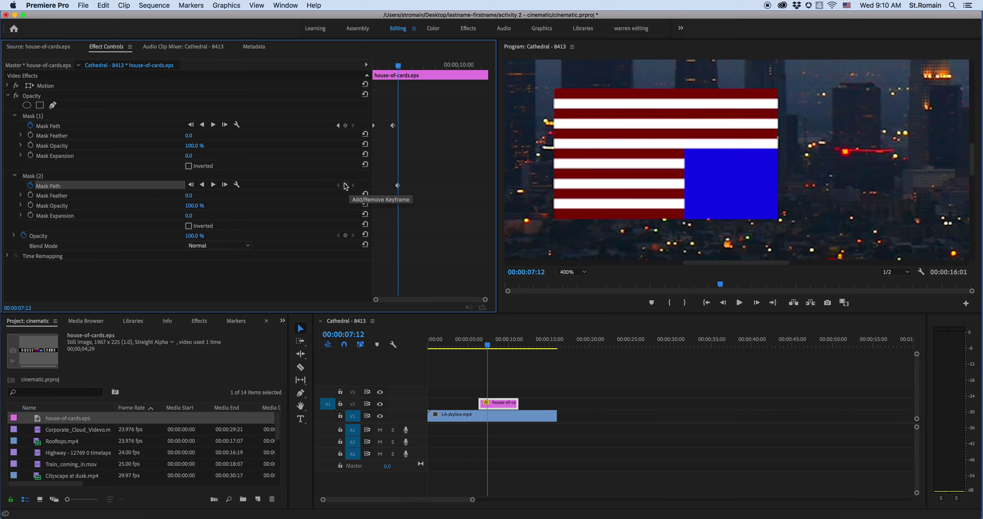
Add three more Mask Path keyframes to Mask (2) at 00:00:08:02, 00:00:08:07 and 00:00:08:19.
drag(398, 66, 414, 67)
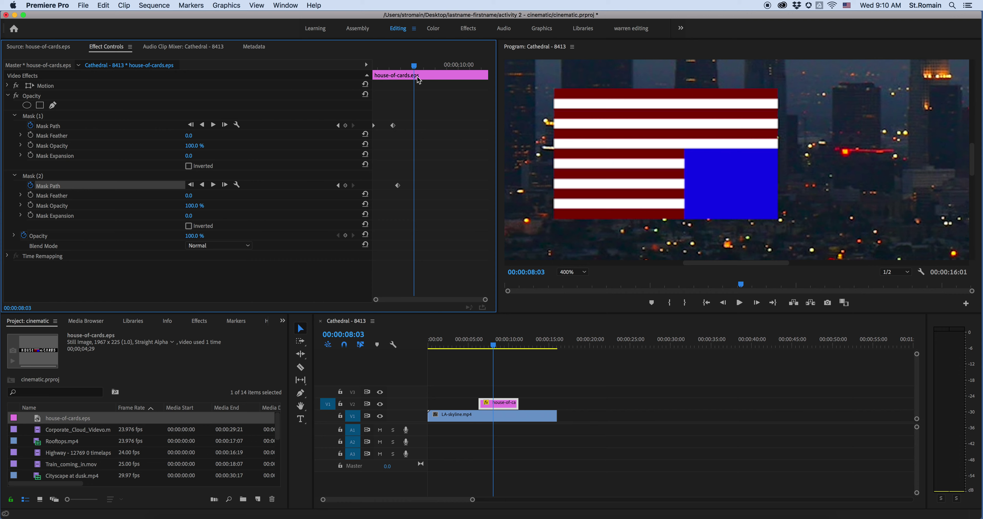
click(414, 66)
click(346, 185)
drag(415, 67, 418, 68)
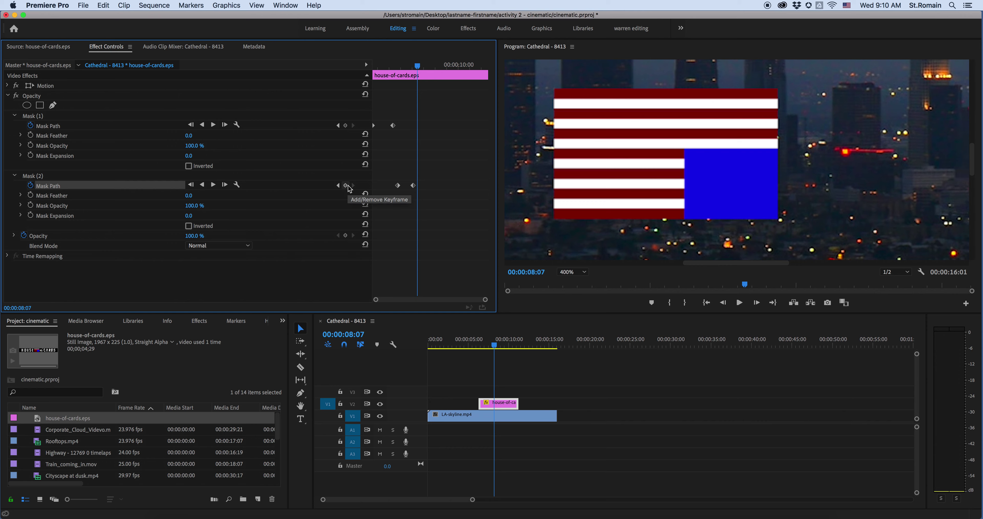
click(346, 186)
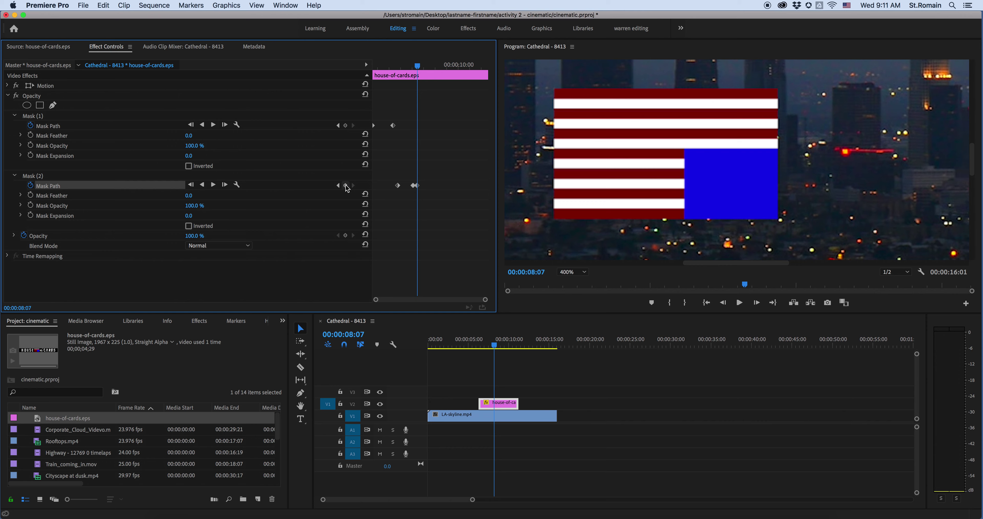
drag(418, 69, 426, 67)
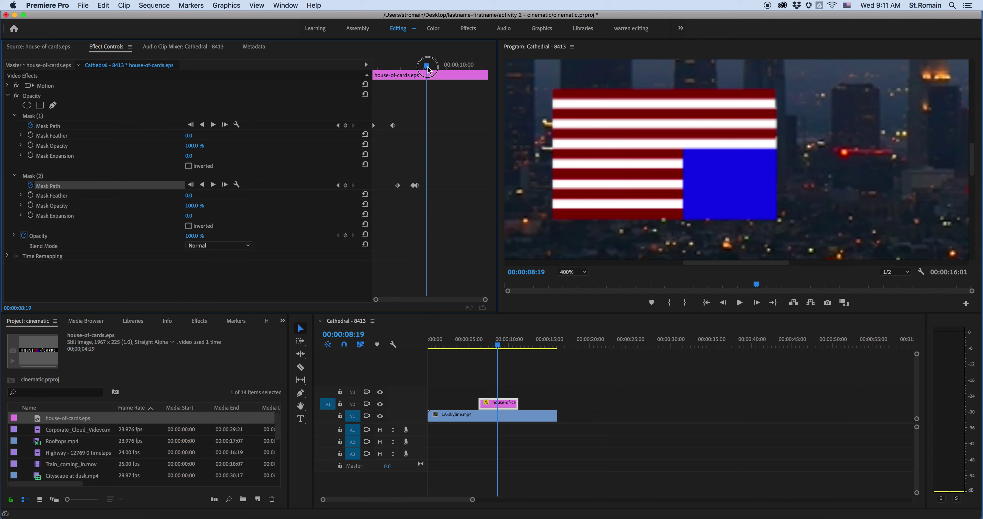
click(346, 186)
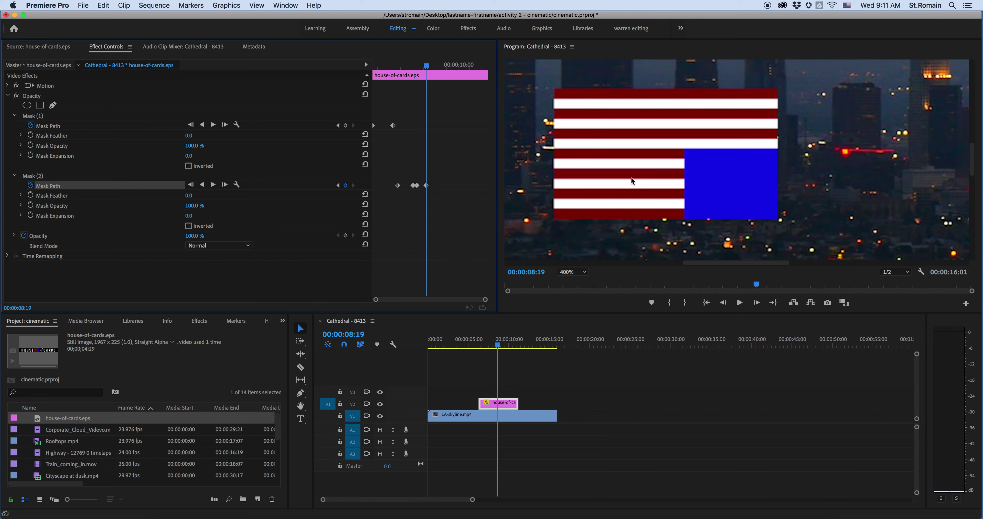
Try sliding the whole second mask off the flag at 00:00:08:19, and return it to its place.
click(115, 177)
drag(731, 164, 529, 168)
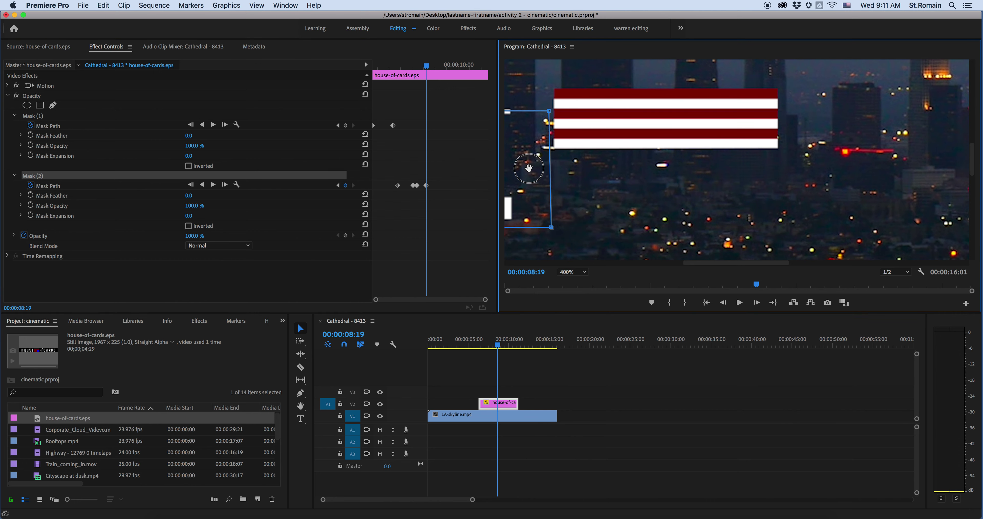
drag(529, 168, 759, 172)
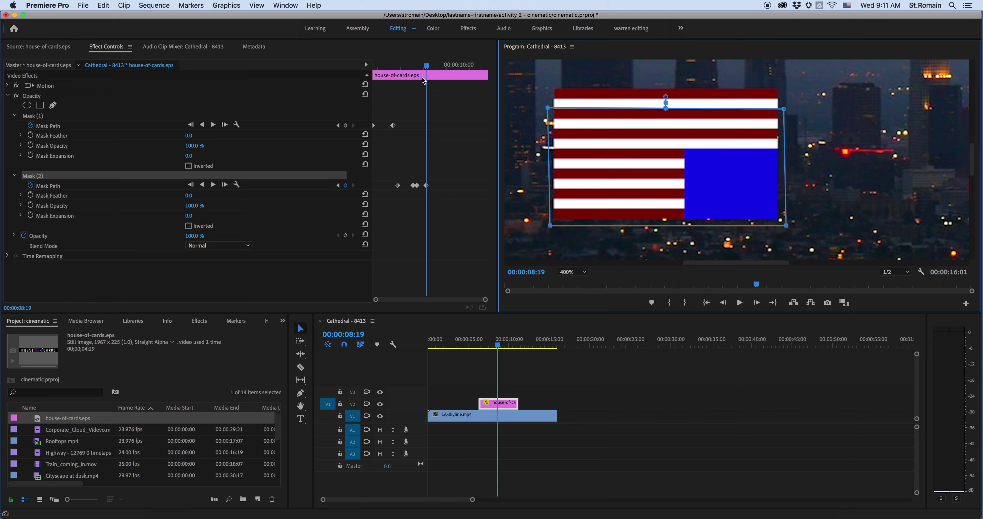
At Mask (2)'s first path keyframe, 00:00:07:12, collapse the mask's right edge onto its left edge to hide the lower flag.
click(338, 186)
click(338, 185)
click(338, 185)
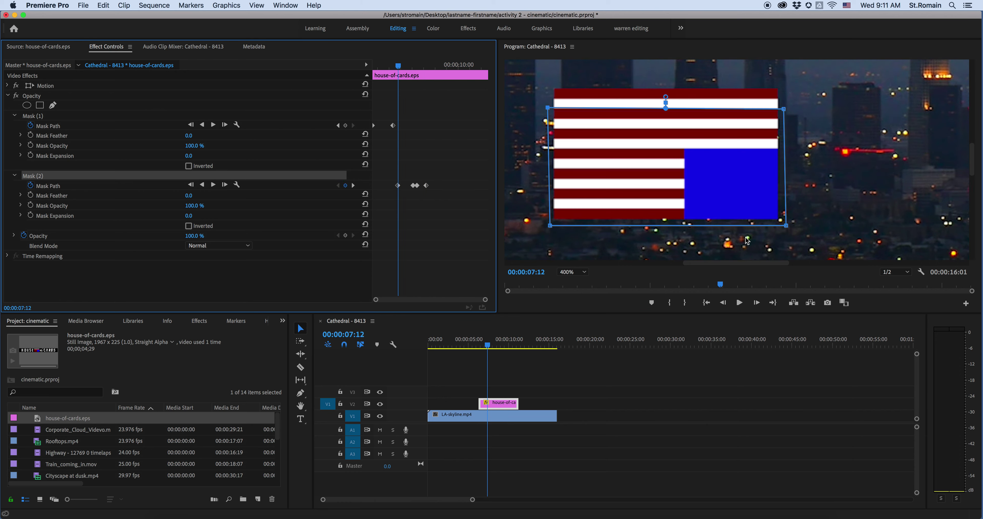
drag(786, 225, 551, 226)
drag(784, 111, 554, 110)
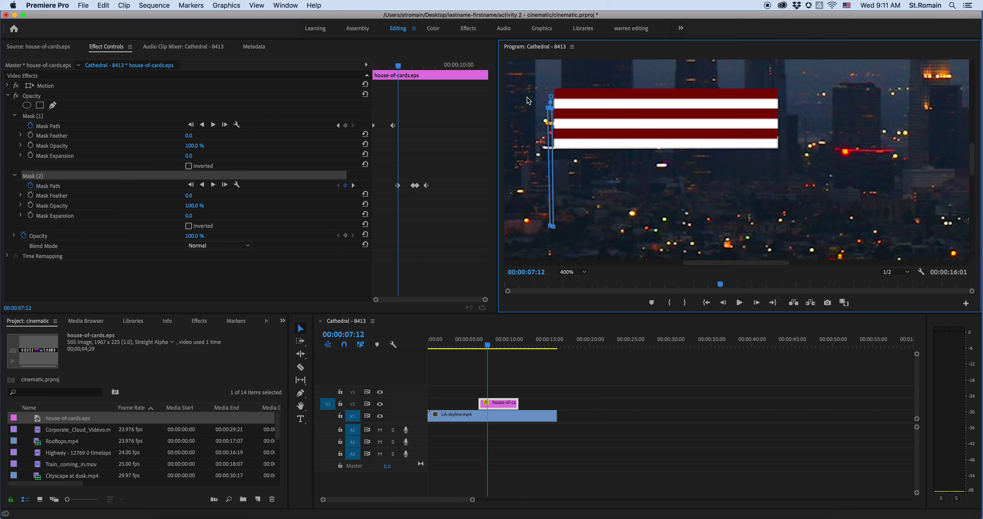
At the 00:00:08:02 keyframe, pull Mask (2)'s right edge in to where the lower stripes meet the blue field.
click(398, 68)
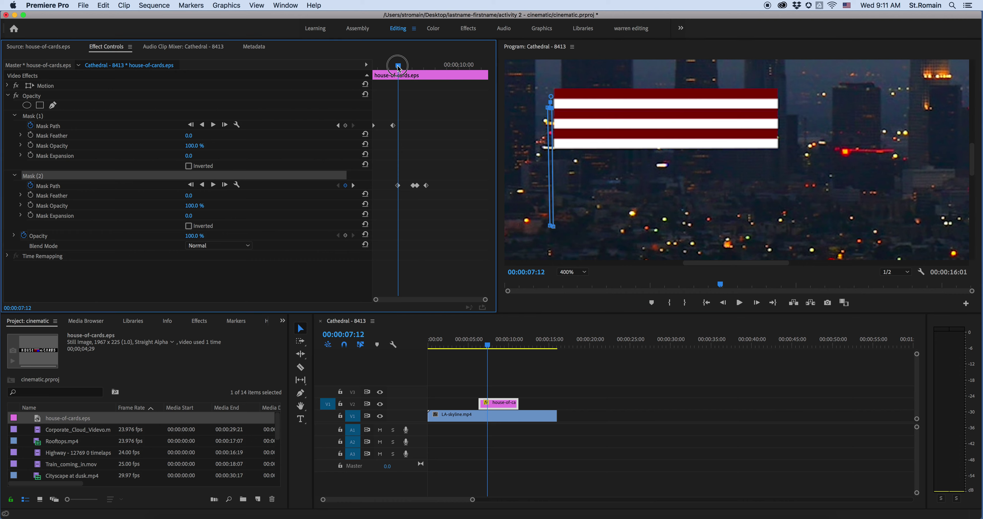
drag(398, 68, 412, 67)
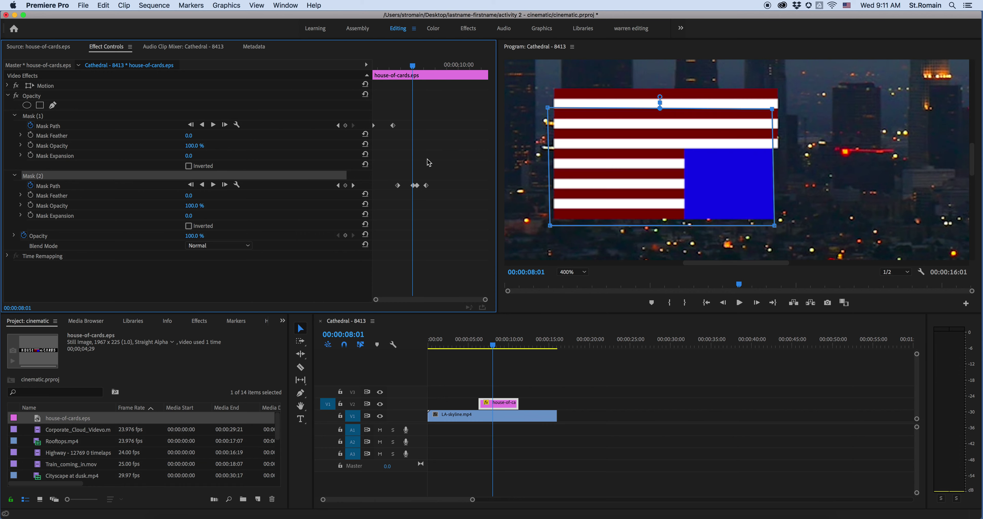
click(338, 186)
click(353, 185)
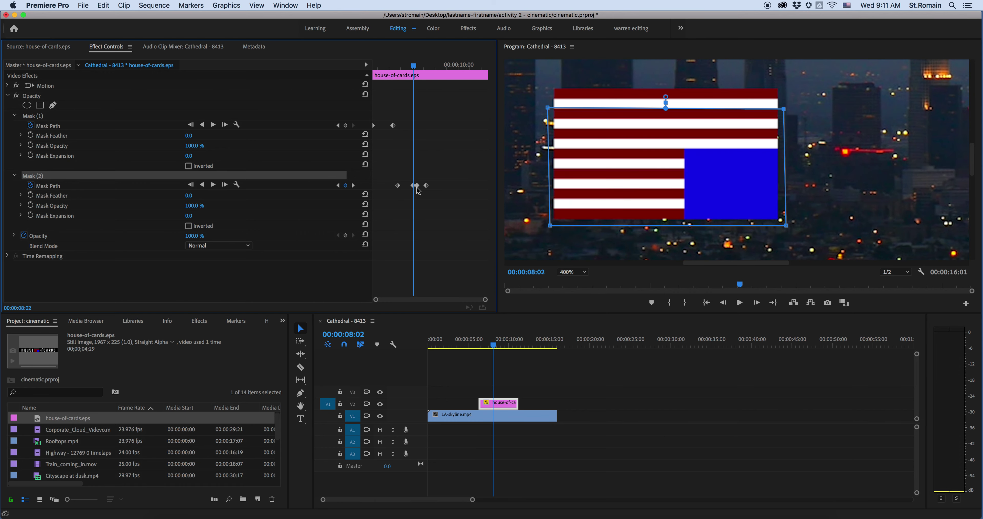
drag(784, 110, 682, 110)
drag(788, 227, 685, 226)
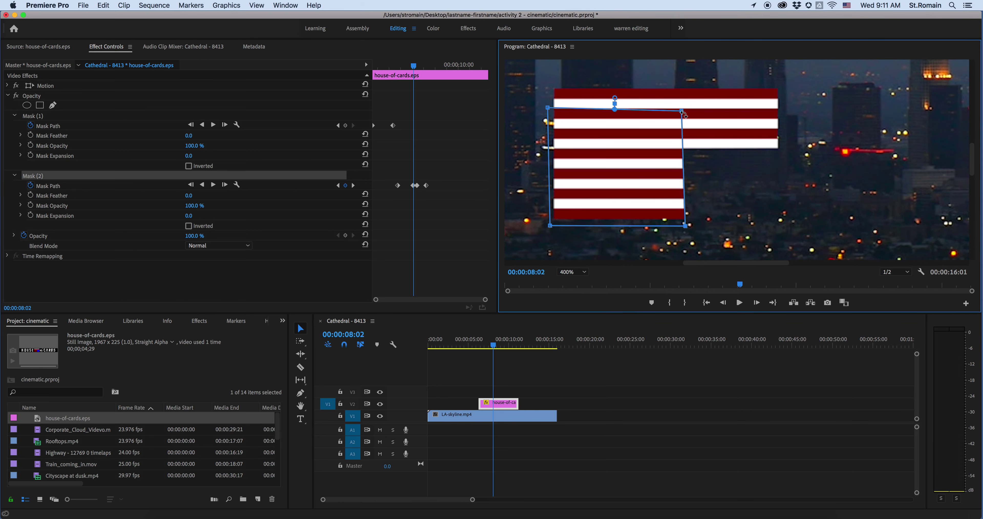
drag(682, 111, 686, 111)
drag(686, 225, 685, 226)
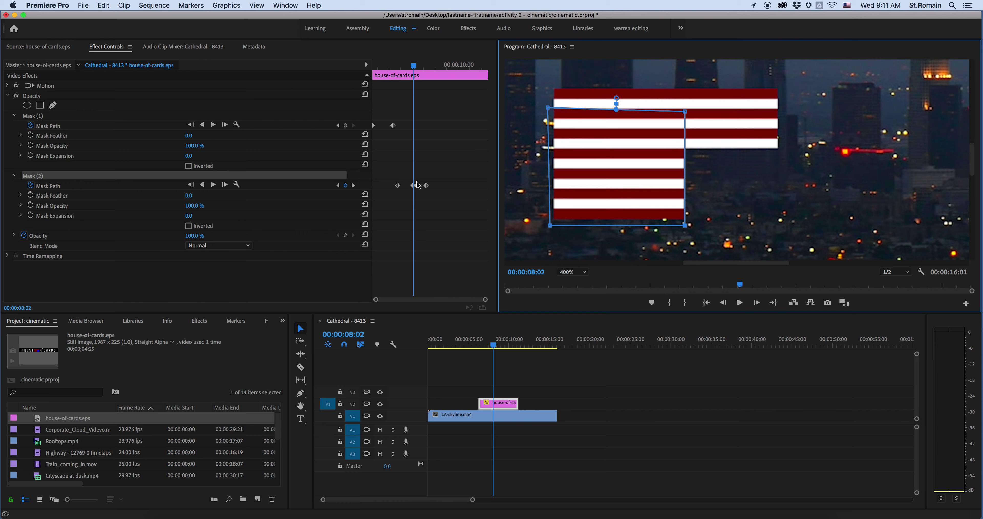
Preview the wipe between keyframes, and at 00:00:08:07 pull Mask (2)'s right edge in to the blue field's left side.
mouse_move(408, 68)
mouse_down()
mouse_move(388, 69)
mouse_move(415, 70)
mouse_up()
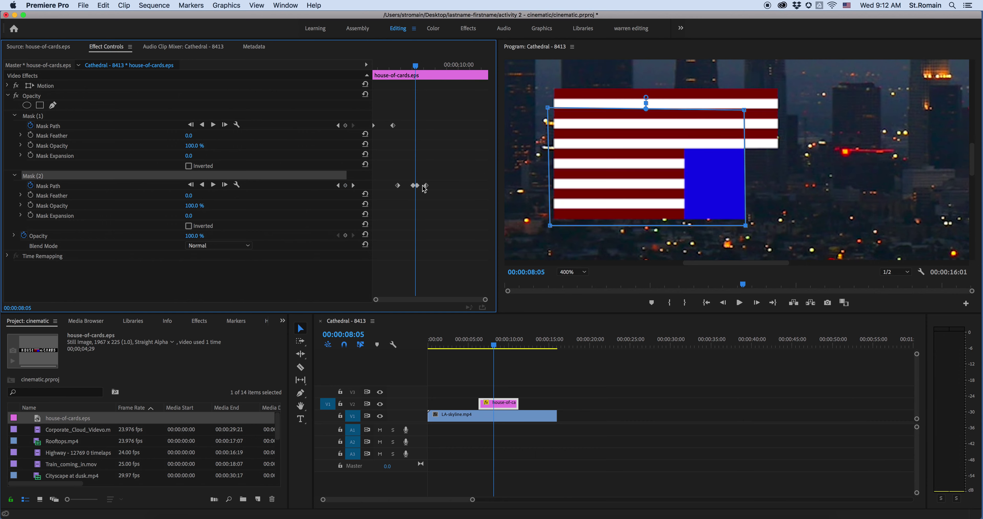
click(338, 186)
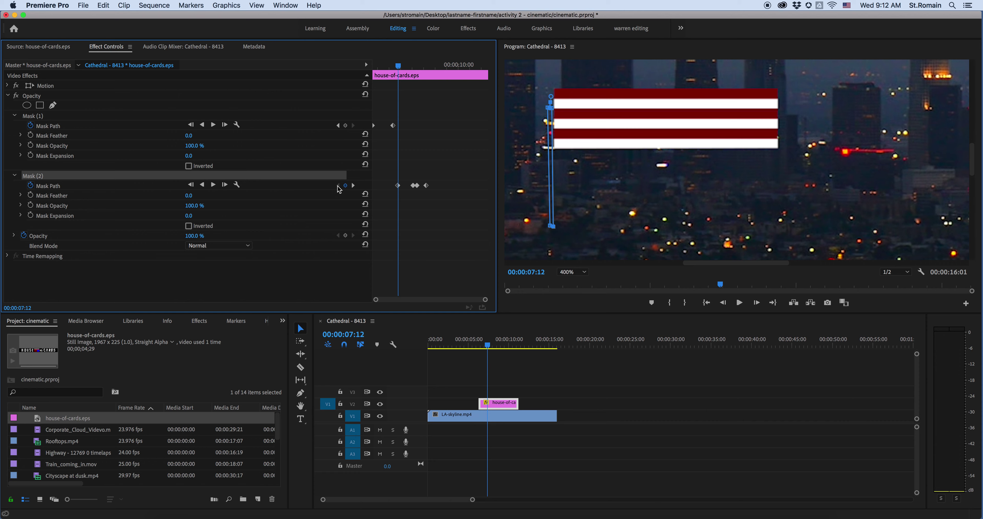
click(354, 186)
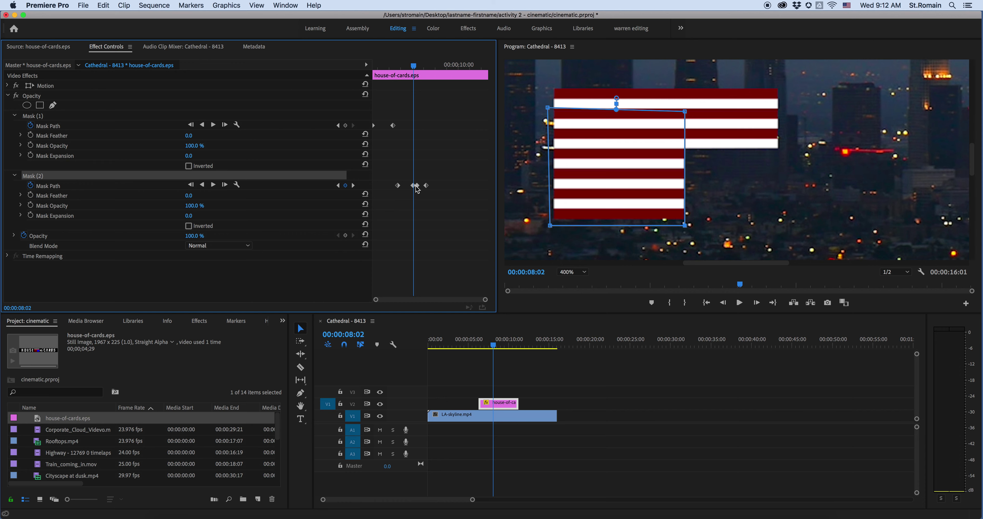
click(353, 186)
drag(789, 228, 687, 225)
drag(787, 113, 683, 112)
drag(686, 227, 685, 226)
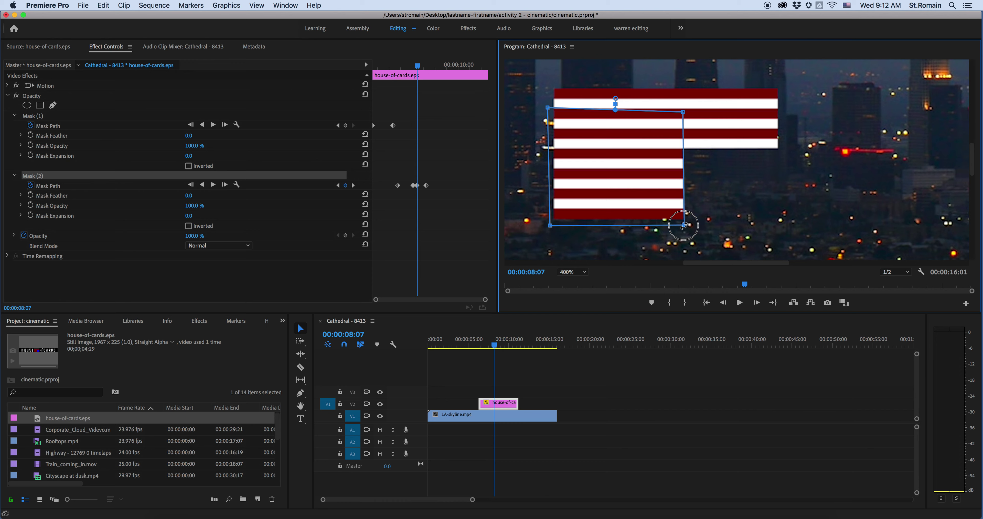
Move Mask (2)'s last two path keyframes further toward the clip's end and scrub ahead to 00:00:10:08.
mouse_move(418, 65)
mouse_down()
mouse_move(395, 66)
mouse_move(416, 66)
mouse_up()
mouse_move(419, 189)
mouse_down()
mouse_move(433, 188)
mouse_move(423, 187)
mouse_up()
drag(419, 68, 464, 69)
Set the program preview zoom to Fit and play back the flag's reveal from just before the logo clip.
click(573, 272)
click(569, 282)
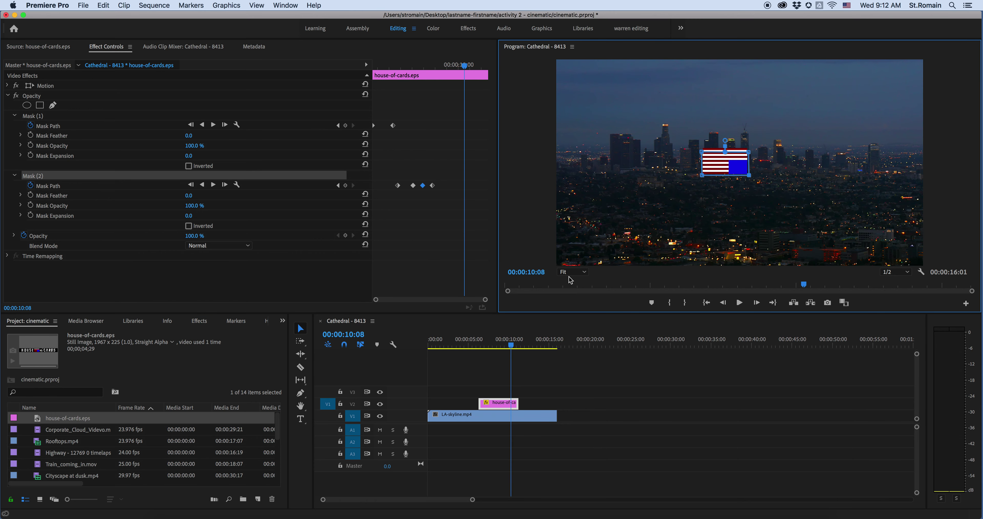
click(510, 364)
drag(511, 346, 477, 349)
click(740, 304)
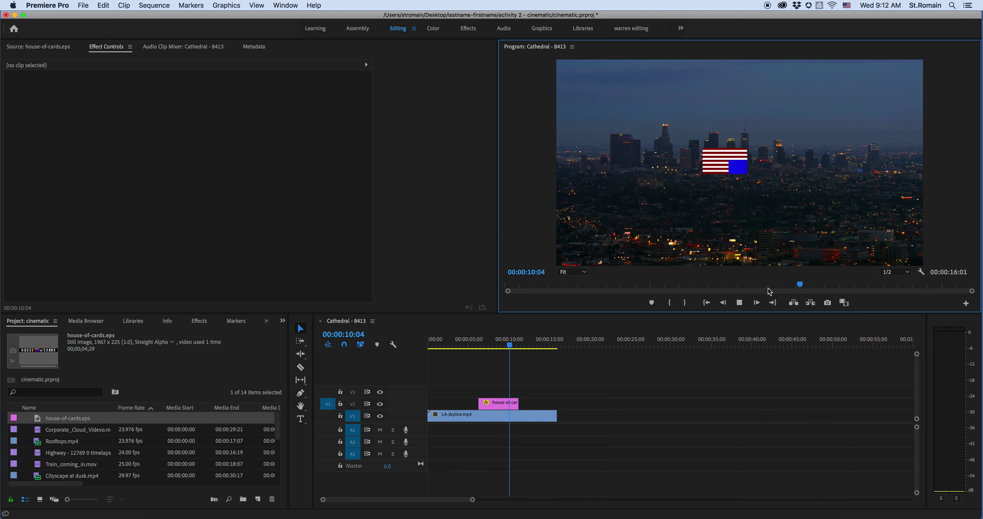
click(740, 303)
drag(492, 345, 516, 346)
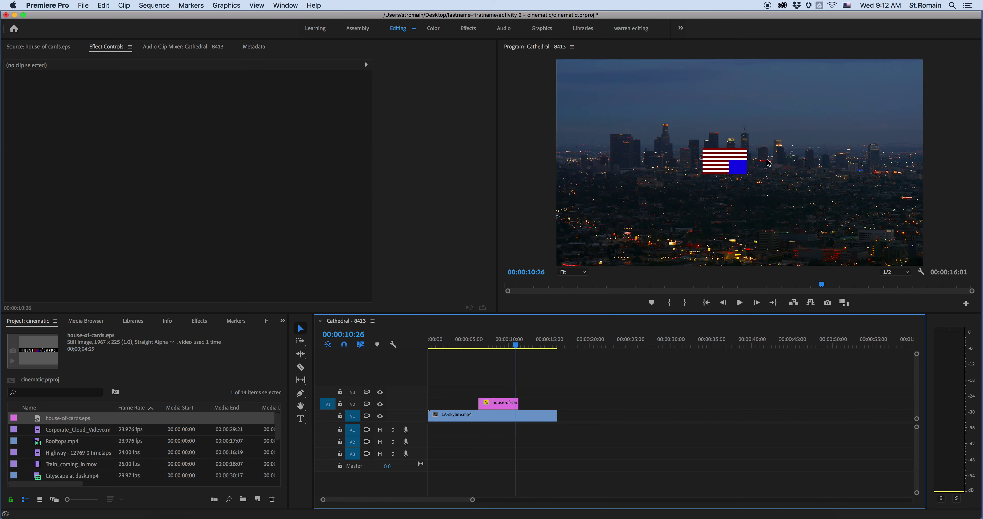
mouse_move(518, 350)
mouse_down()
mouse_move(474, 345)
mouse_move(518, 348)
mouse_move(502, 349)
mouse_up()
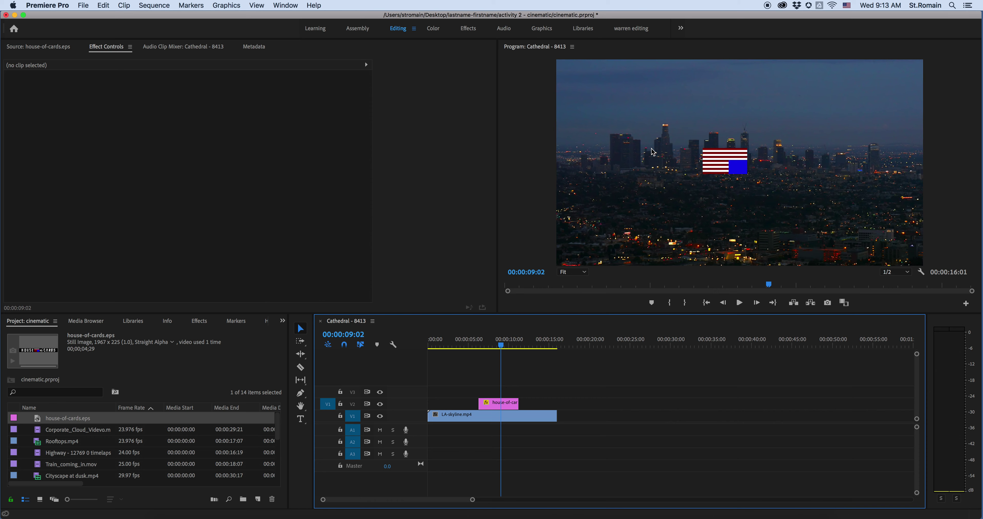
Copy the house-of-cards.eps clip on V2 and assign the V1 source patch to track V3.
click(493, 406)
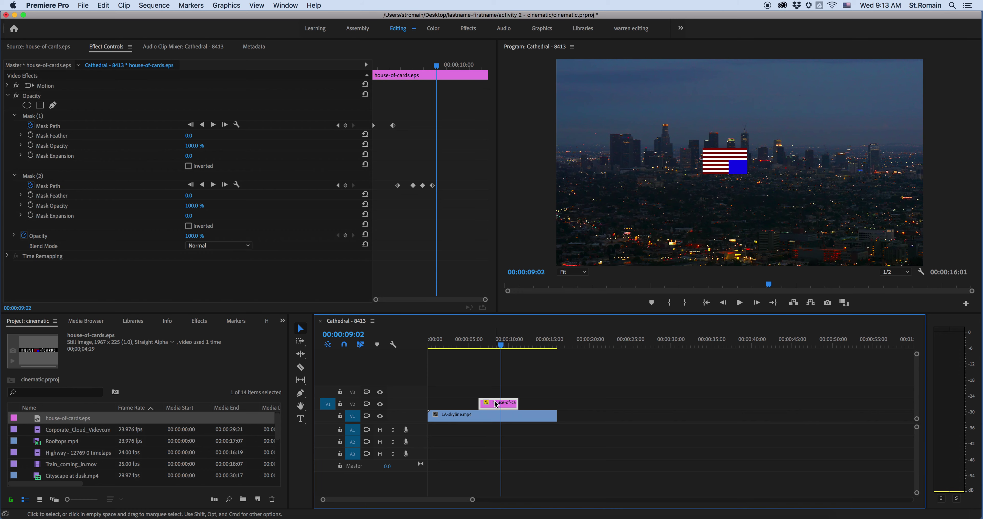
right_click(495, 404)
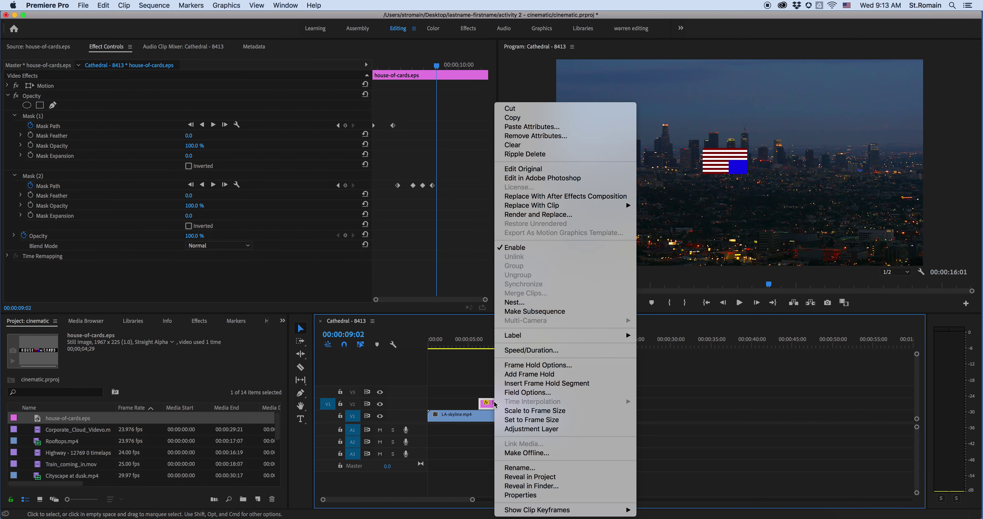
click(511, 118)
click(493, 389)
click(505, 389)
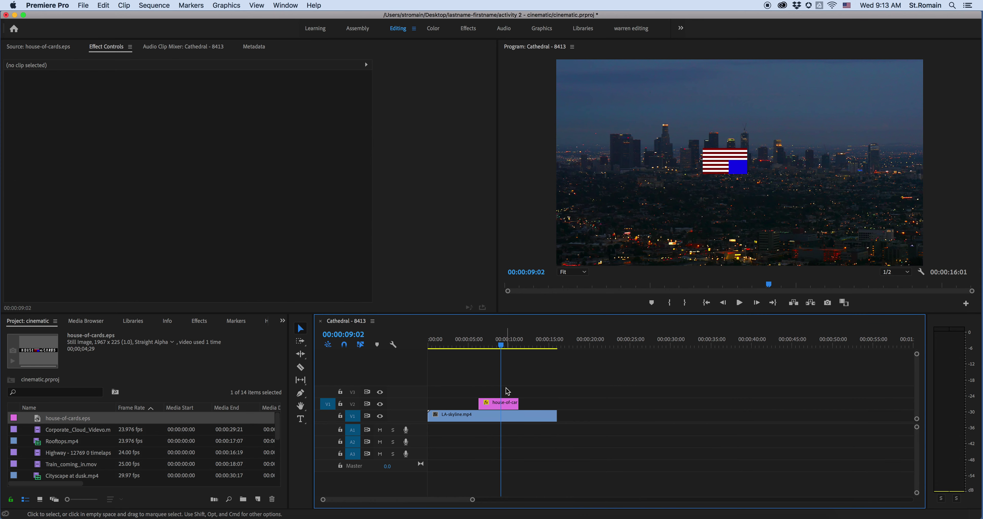
click(328, 392)
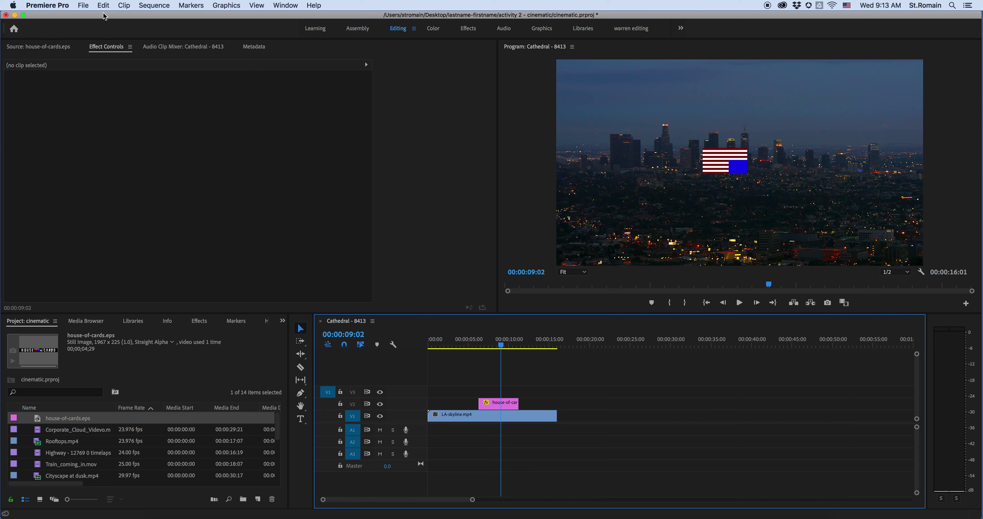
Try pasting the copied logo clip at 00:00:09:02 and undo the paste.
click(100, 6)
click(112, 60)
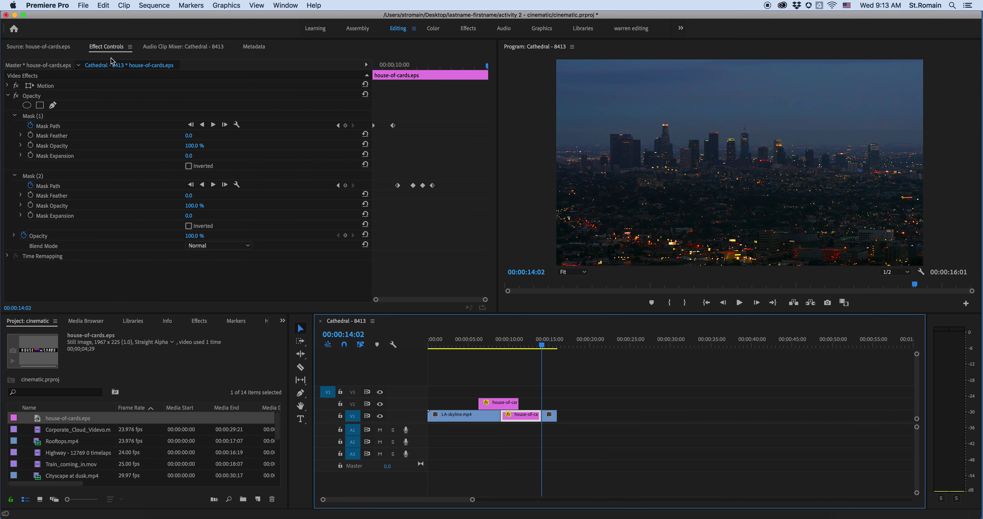
key(super+z)
With tracks V1 and V2 locked only during the paste, place the copied logo clip on V3, aligned with the logo clip on V2.
click(340, 416)
click(340, 404)
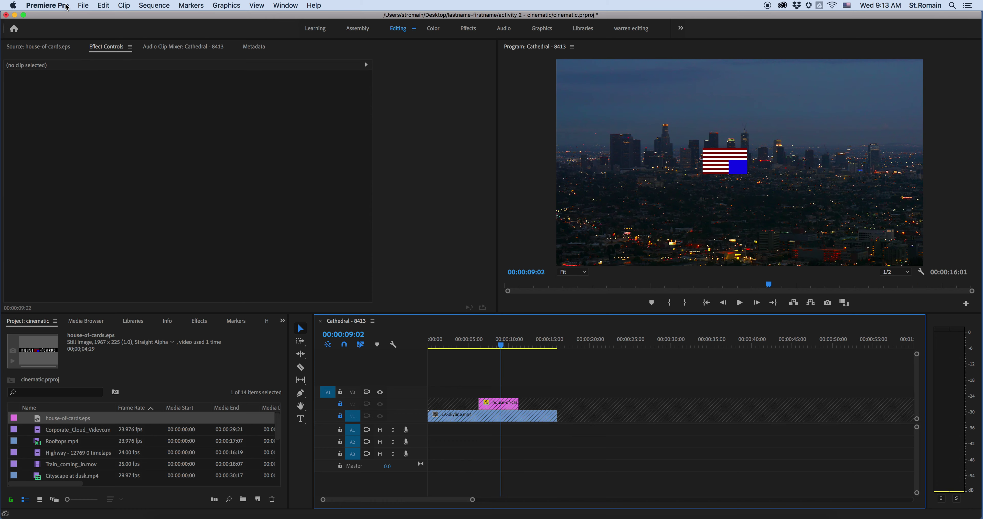
click(101, 7)
click(120, 62)
drag(509, 396, 486, 396)
click(340, 404)
click(340, 416)
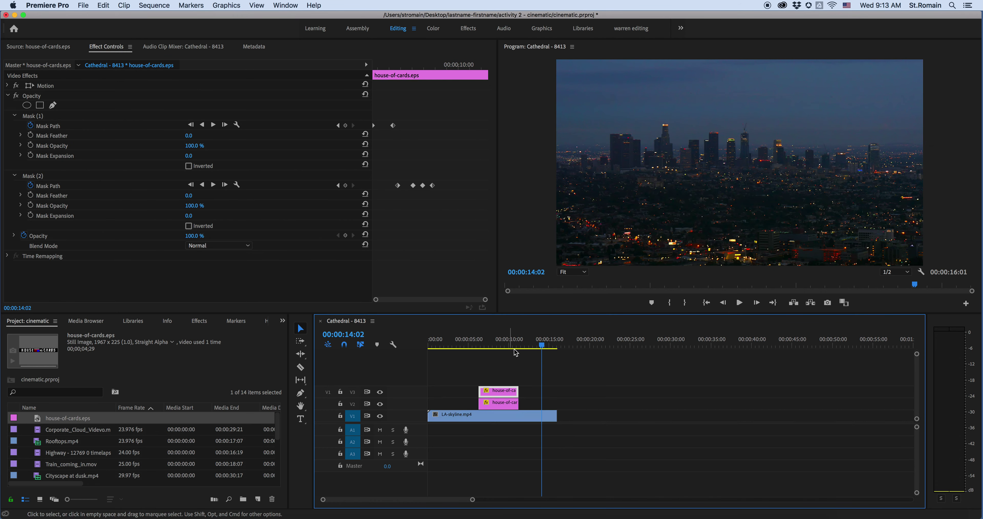
At 00:00:08:13, delete Mask (1) and Mask (2) from the Opacity effect of the V3 logo copy.
click(497, 347)
drag(497, 347, 496, 346)
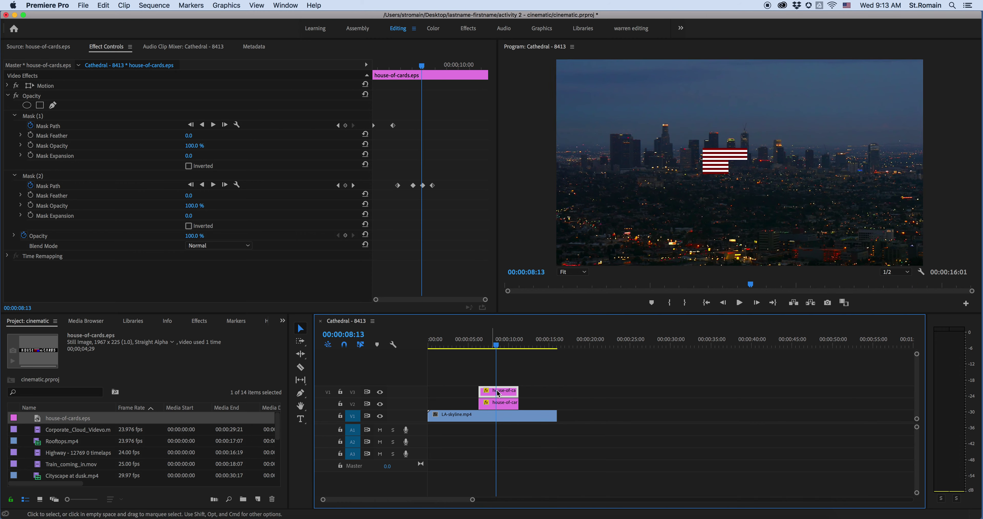
click(505, 409)
click(508, 394)
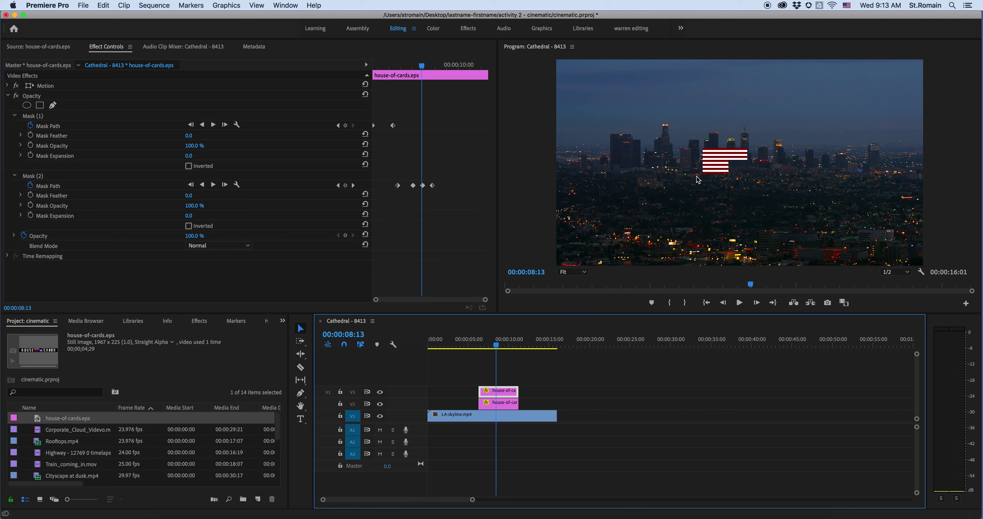
click(511, 394)
click(31, 116)
click(15, 116)
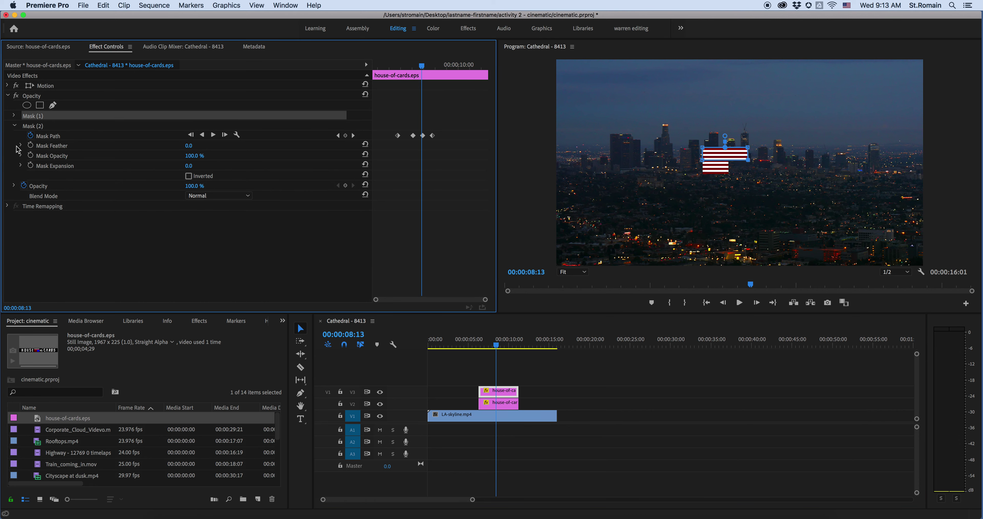
click(14, 126)
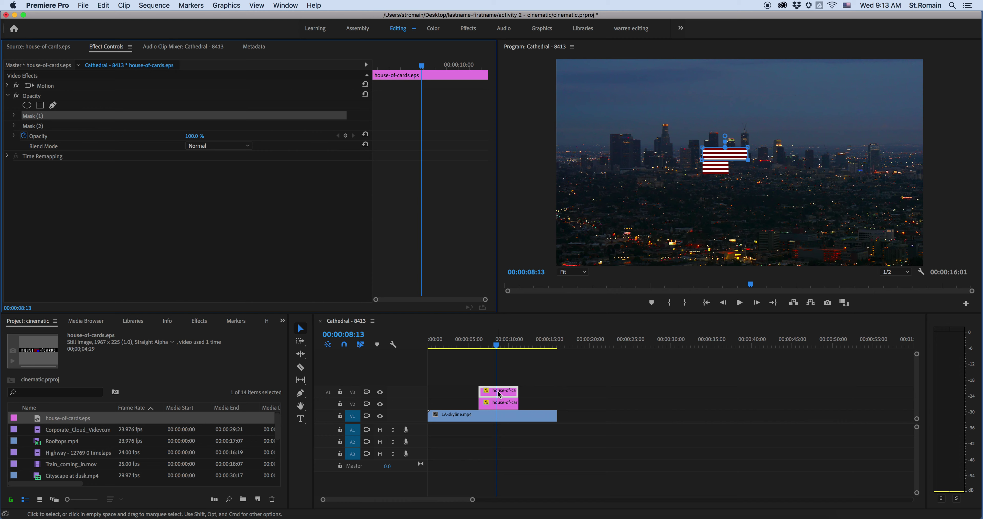
click(27, 115)
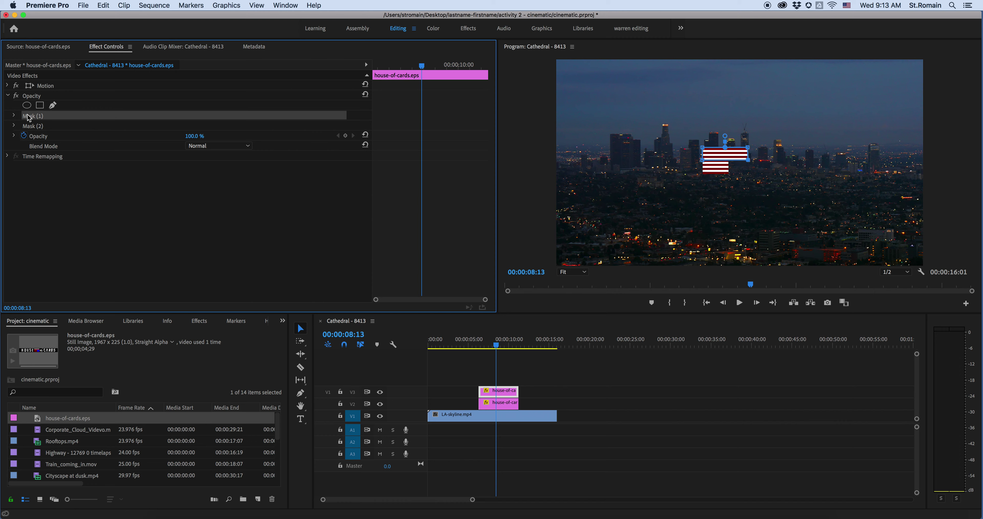
key(Delete)
click(32, 116)
key(Delete)
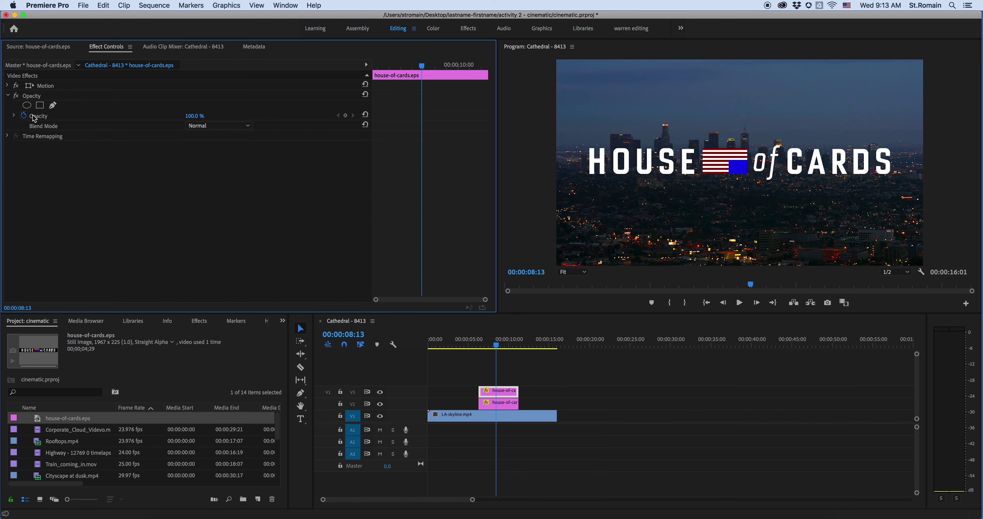
Try moving the unmasked V3 logo down in the program preview, away from the masked flag on V2.
click(511, 392)
click(641, 165)
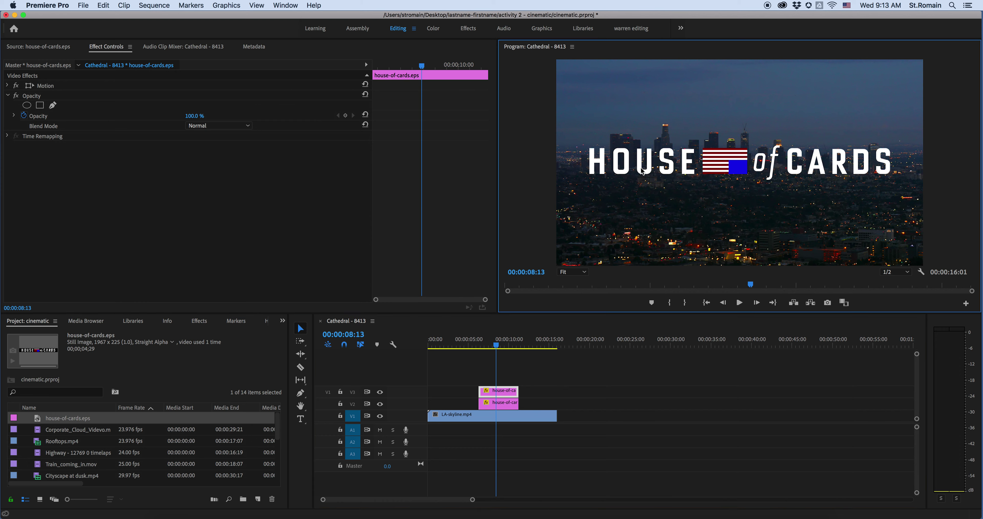
click(651, 171)
drag(650, 171, 631, 204)
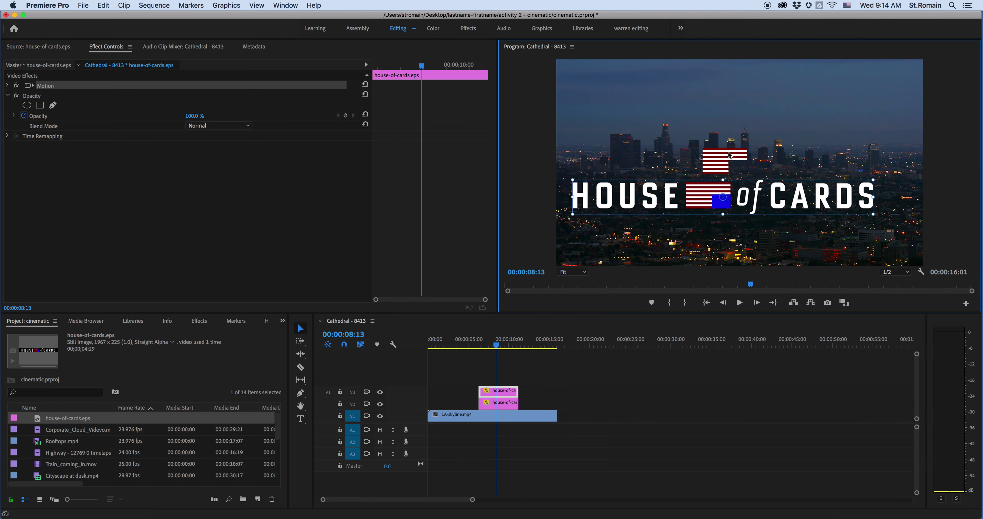
Hide track V3, find the completed flag at 00:00:09:09 and trim the V3 logo clip's start to that time.
mouse_move(505, 344)
mouse_down()
mouse_move(476, 346)
mouse_move(515, 347)
mouse_up()
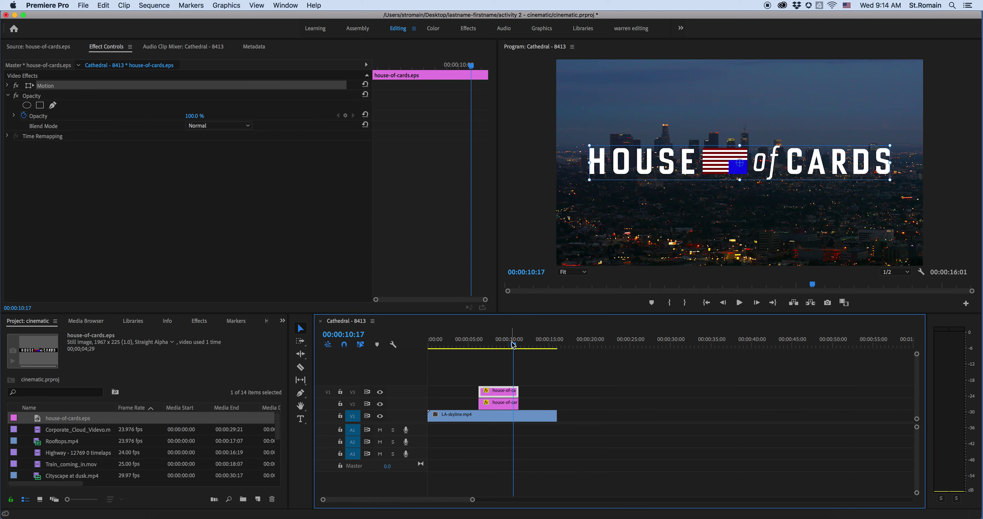
click(379, 392)
mouse_move(508, 344)
mouse_down()
mouse_move(466, 343)
mouse_move(506, 344)
mouse_up()
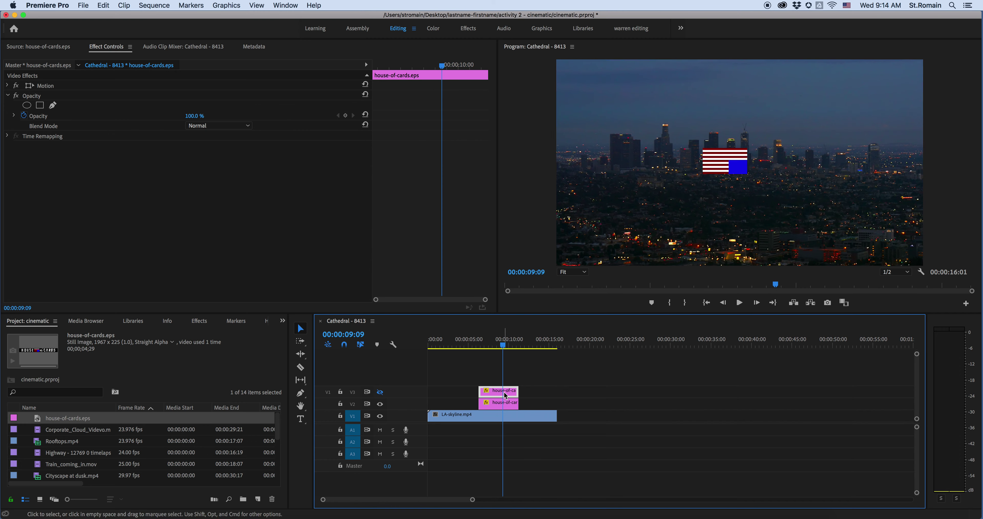
click(380, 394)
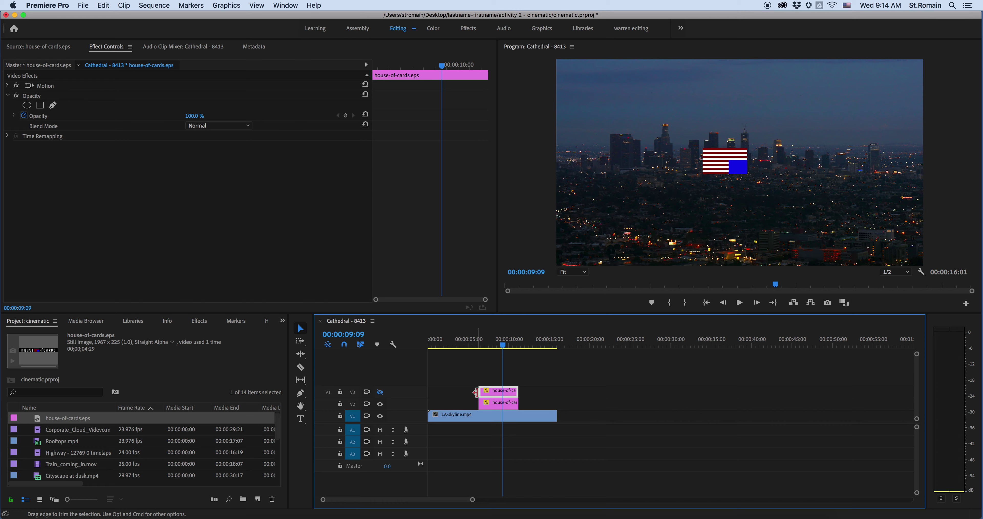
drag(477, 392, 504, 394)
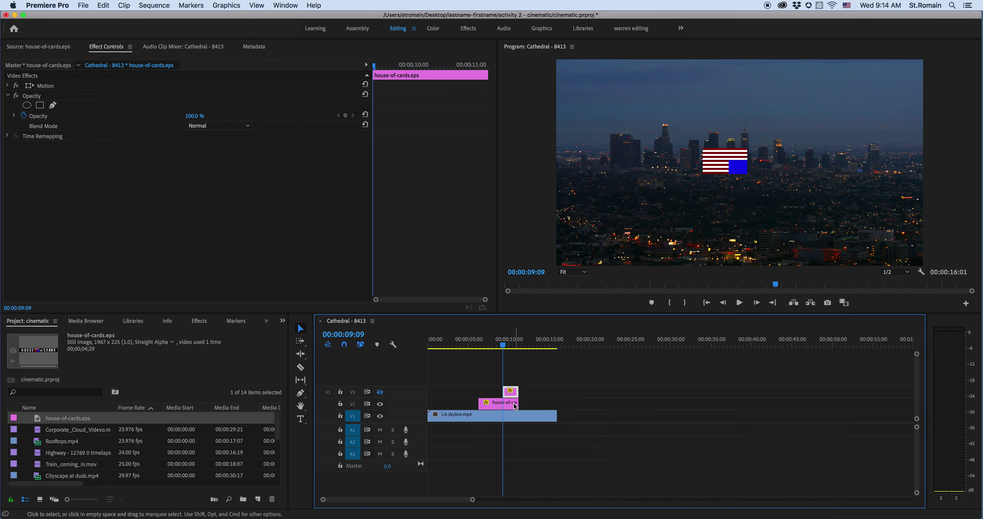
Fade in the V3 logo with opacity keyframes of 0% at 00:00:09:10 and 100% at 00:00:10:26.
drag(473, 502, 420, 501)
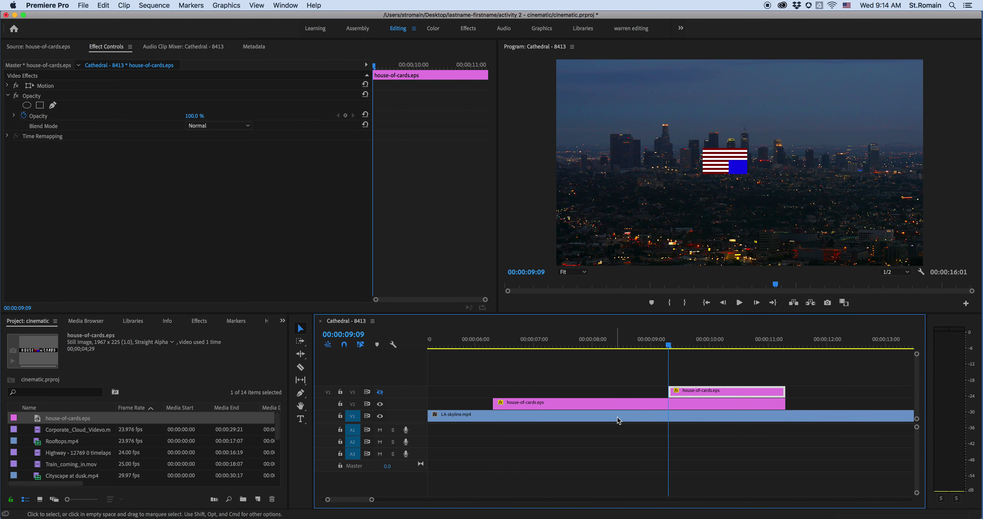
mouse_move(668, 346)
mouse_down()
mouse_move(579, 345)
mouse_move(670, 346)
mouse_up()
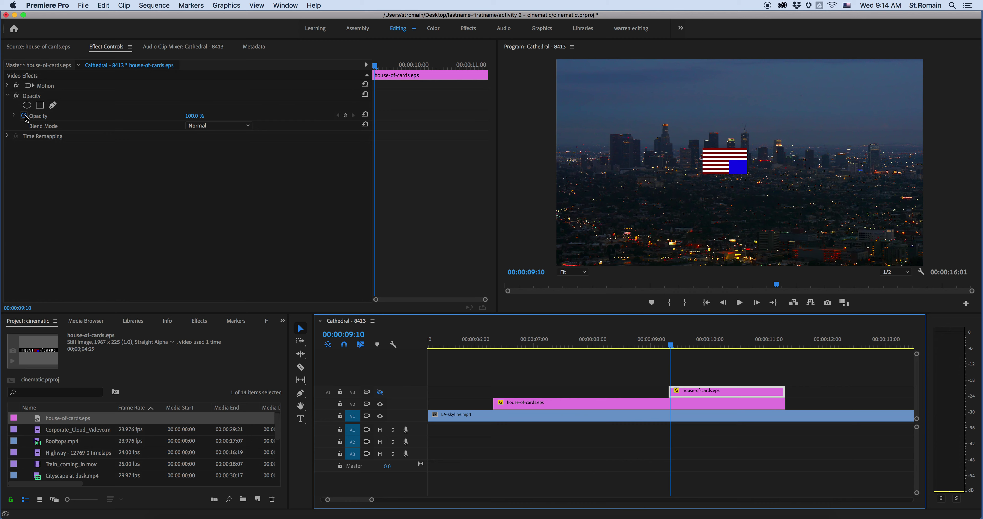
click(13, 118)
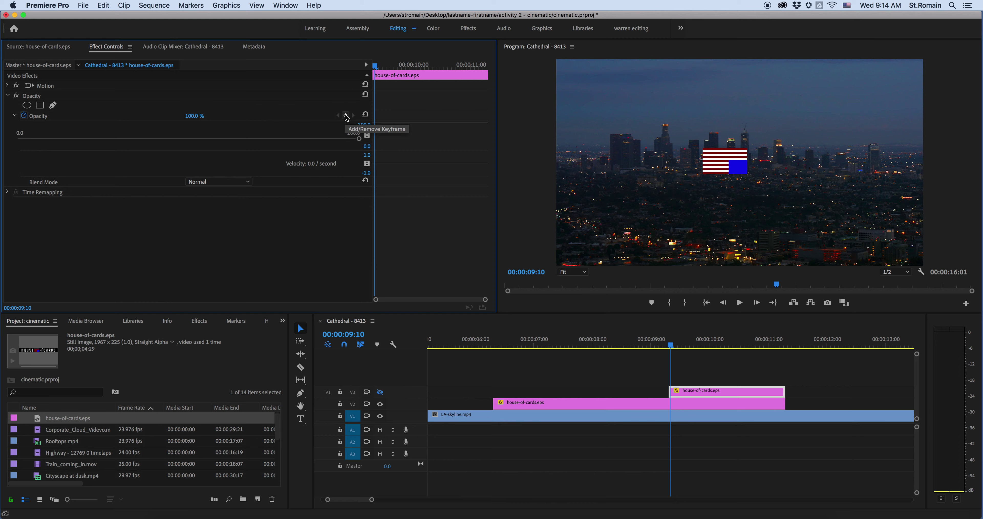
click(347, 116)
drag(378, 68, 464, 75)
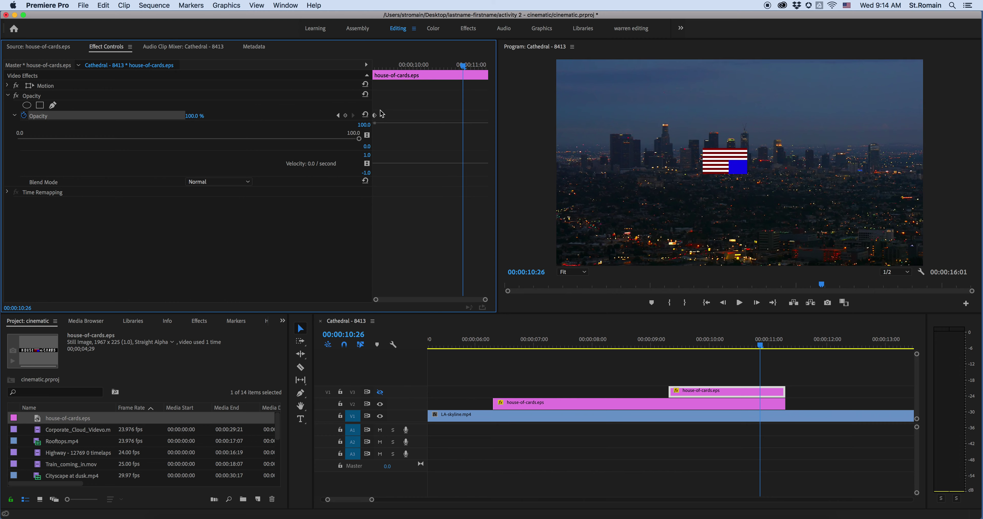
click(346, 116)
click(338, 115)
click(195, 116)
text(0)
key(Return)
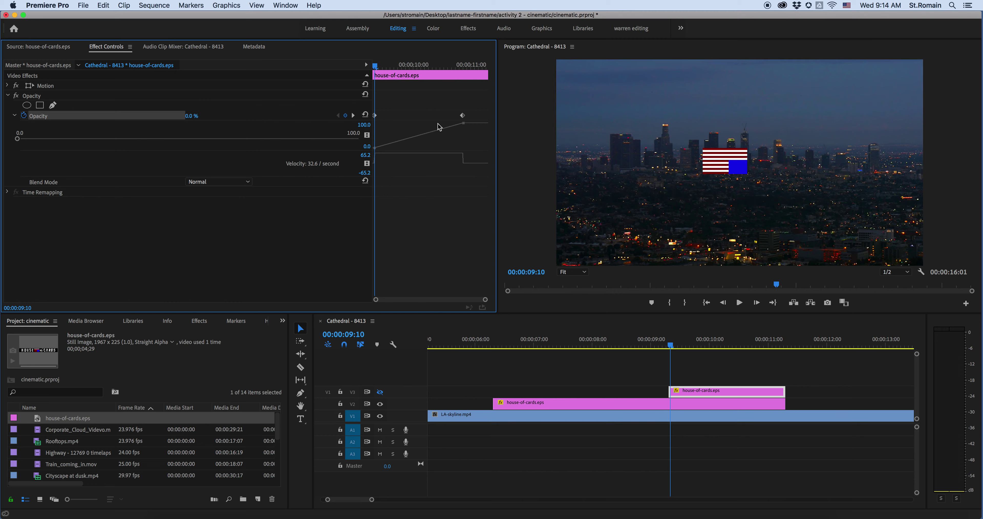
Make track V3 visible again and scrub through the logo's opacity fade-in, stopping at 00:00:10:03.
drag(672, 351, 772, 346)
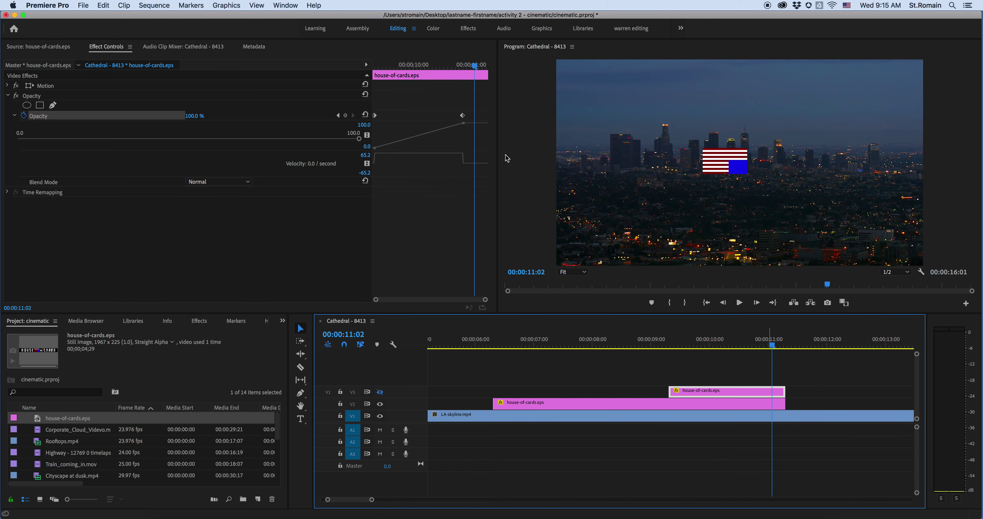
click(338, 115)
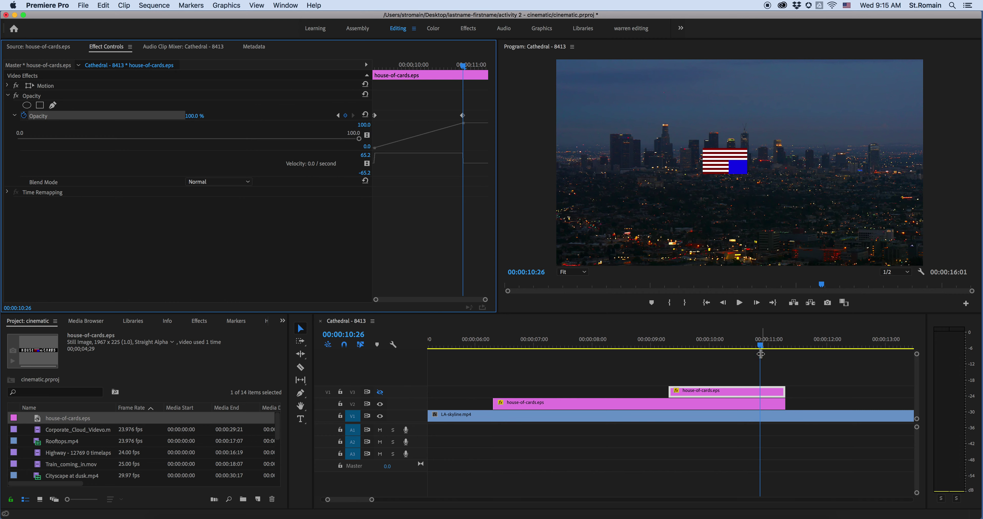
click(381, 393)
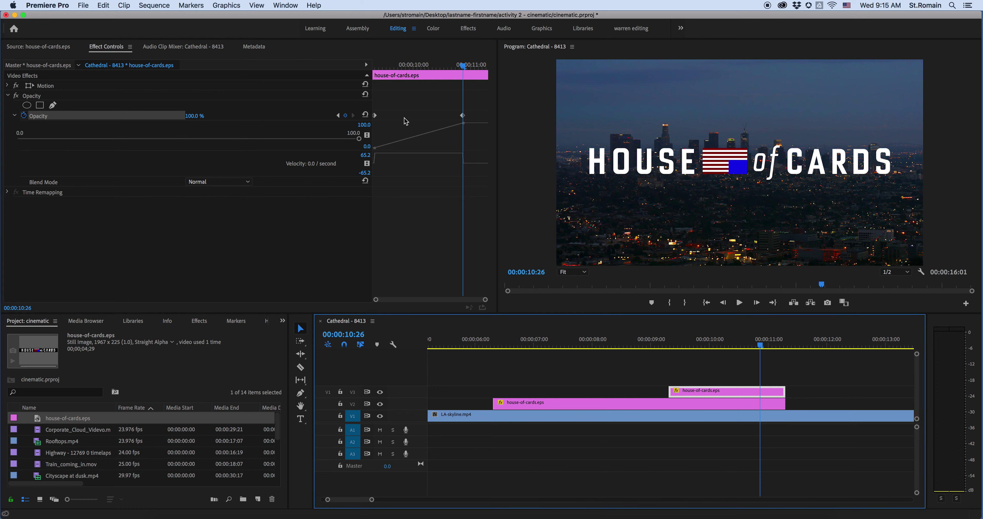
mouse_move(460, 78)
mouse_down()
mouse_move(357, 81)
mouse_move(464, 84)
mouse_up()
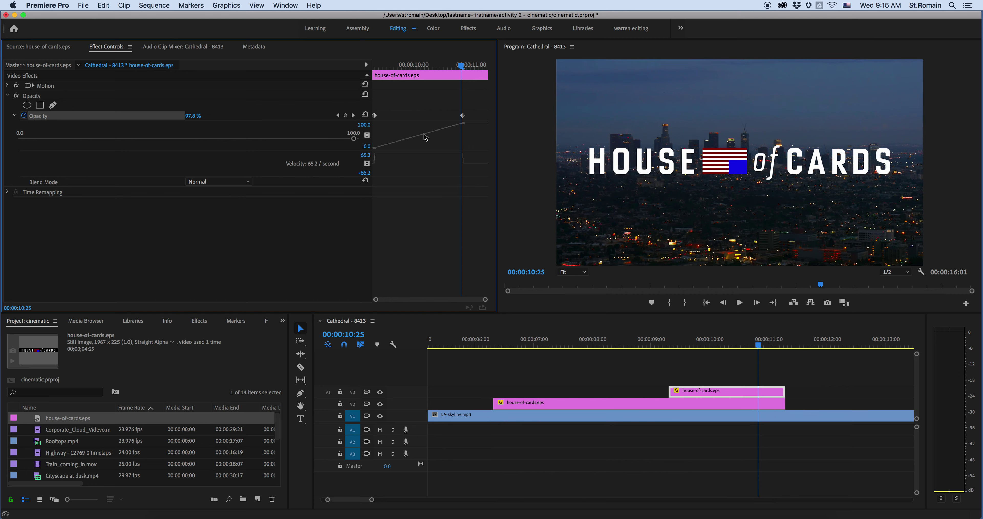
drag(465, 68, 419, 65)
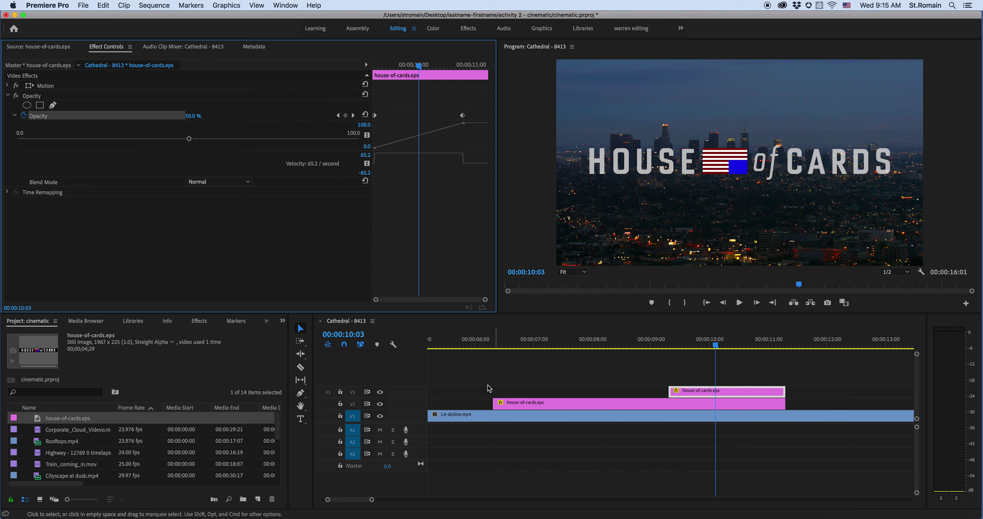
Extend the V3 logo clip's end to about 00:00:13:22 and stretch the V2 logo clip to the same end.
click(327, 501)
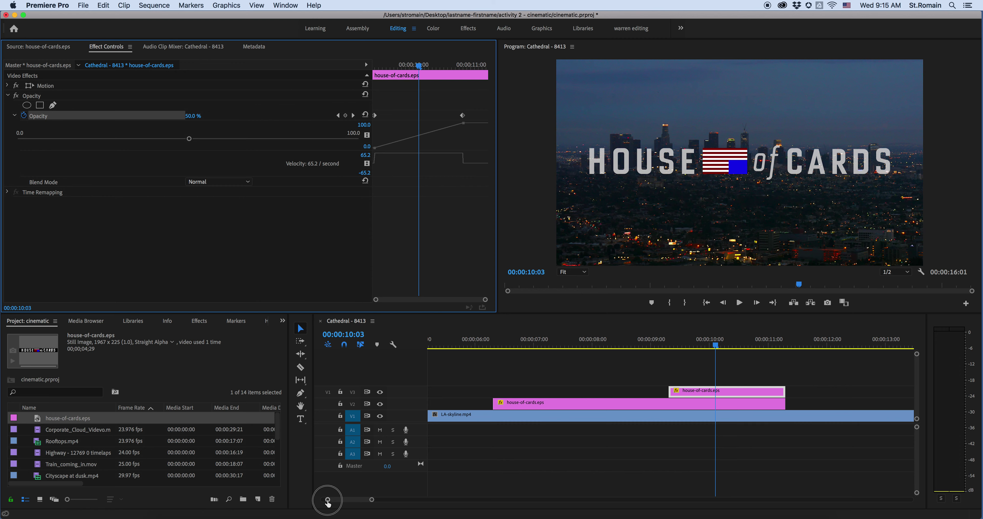
drag(327, 501, 325, 500)
drag(394, 500, 396, 500)
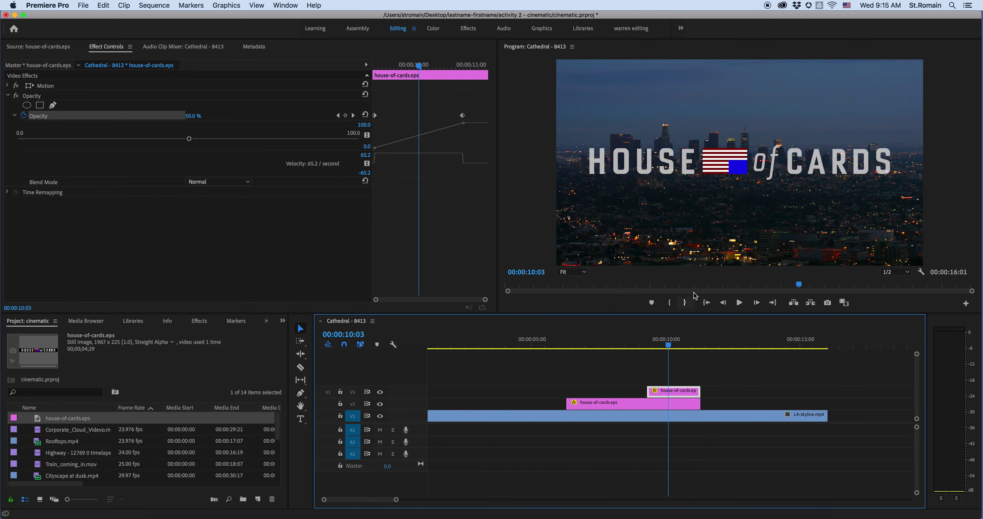
drag(512, 346, 688, 357)
drag(700, 391, 765, 388)
scroll(701, 346, right, 1)
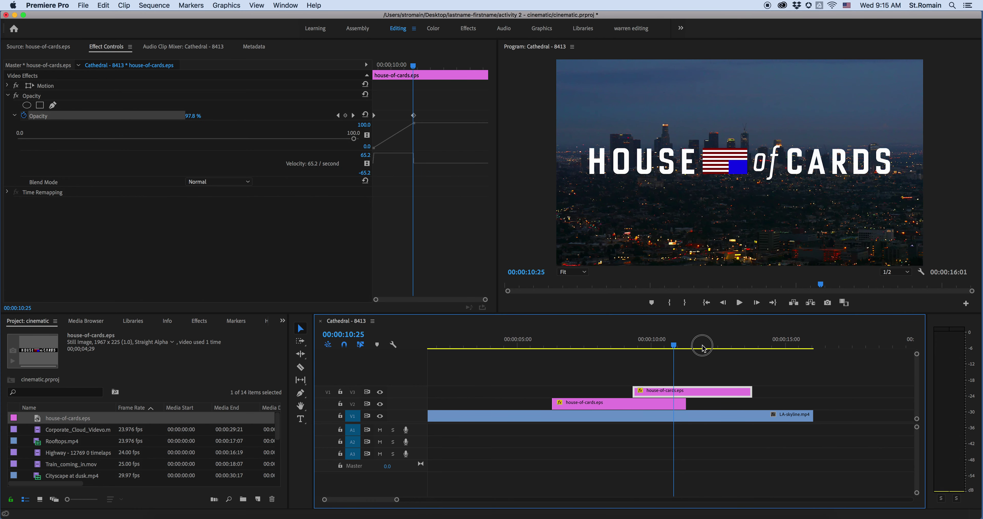
drag(674, 344, 698, 349)
drag(684, 404, 752, 404)
Fade out the V3 logo with opacity keyframes of 100% at 00:00:13:10 and 7% at 00:00:13:22.
drag(700, 350, 741, 347)
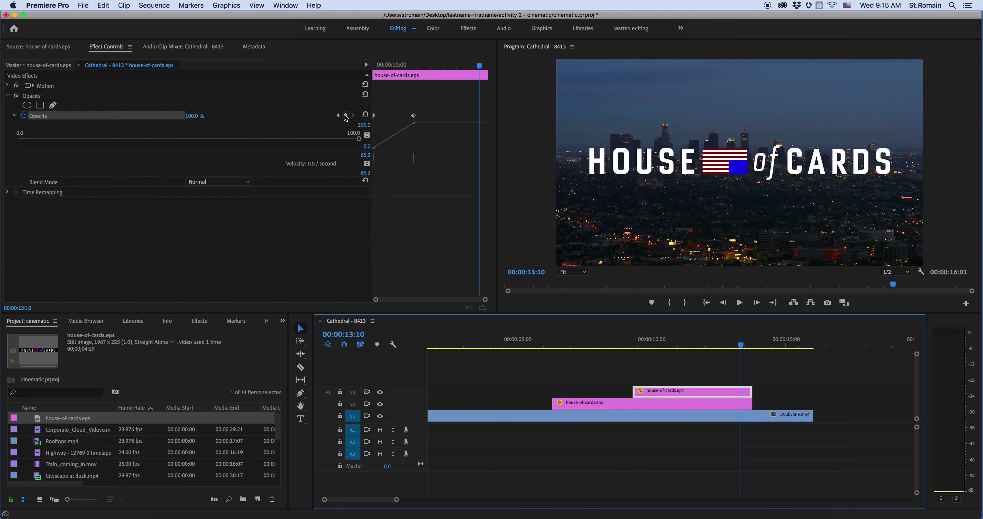
click(346, 116)
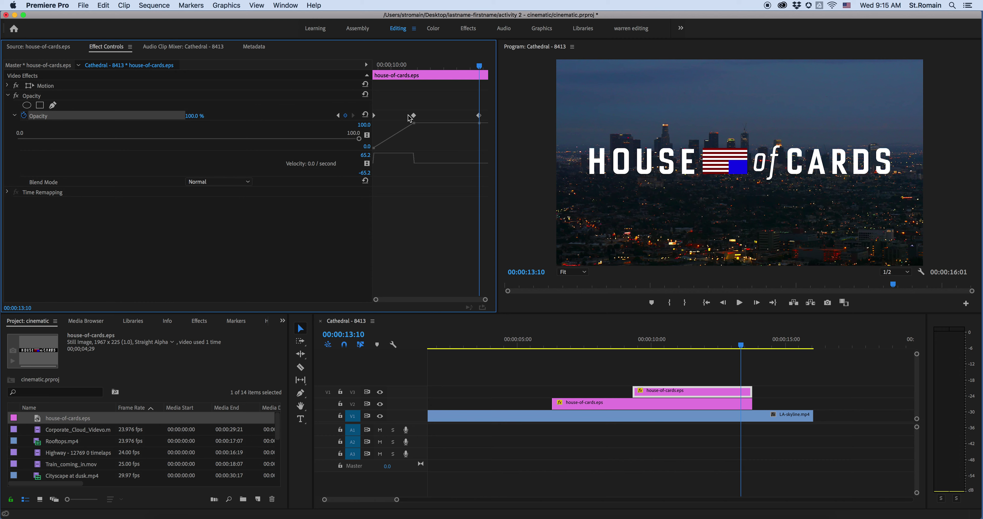
drag(743, 346, 754, 348)
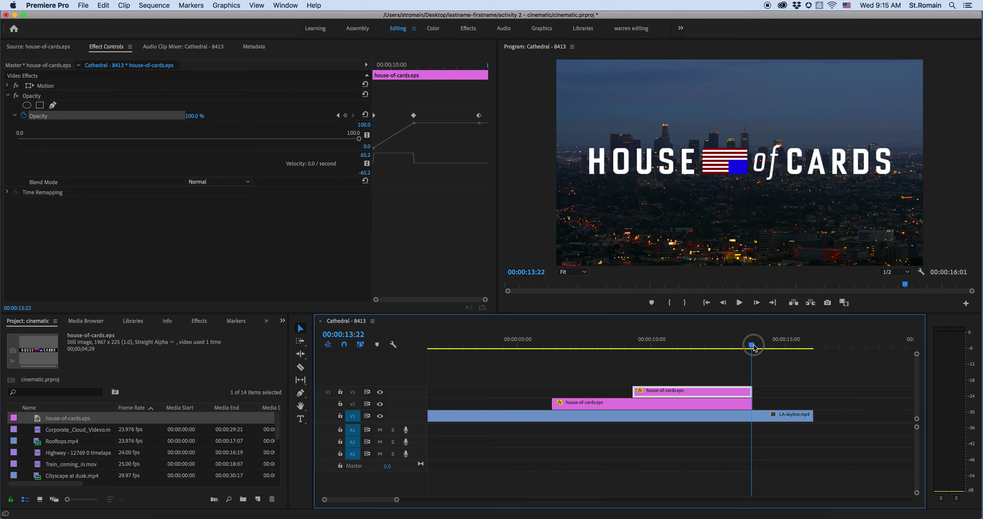
click(347, 119)
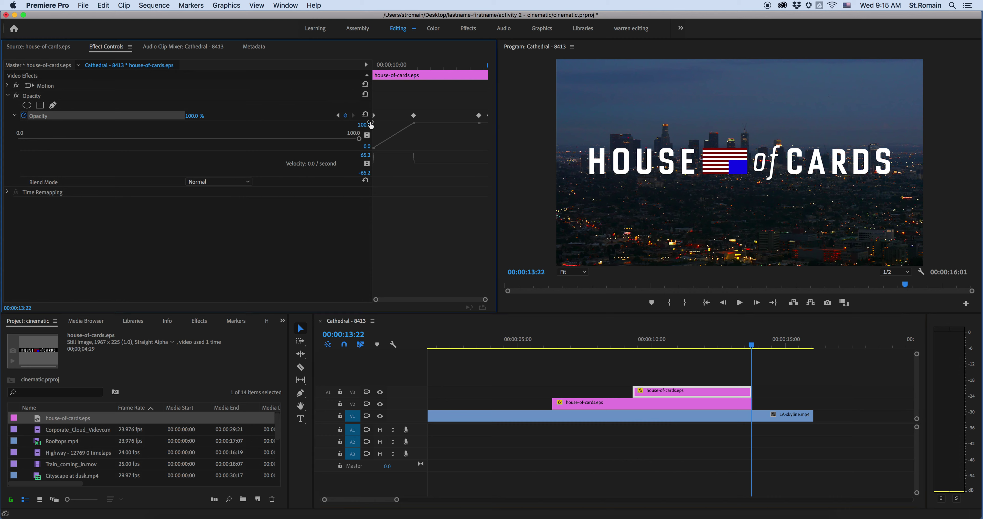
drag(183, 117, 148, 117)
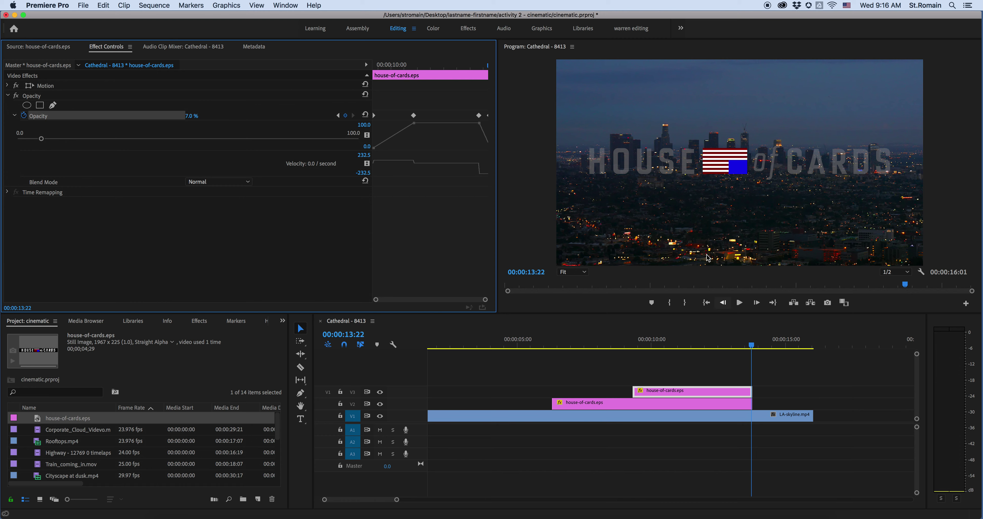
Extend the V2 logo clip's end slightly past the V3 clip, to about 00:00:14:00, and park the playhead at 00:00:13:21.
mouse_move(749, 345)
mouse_down()
mouse_move(672, 345)
mouse_move(751, 351)
mouse_up()
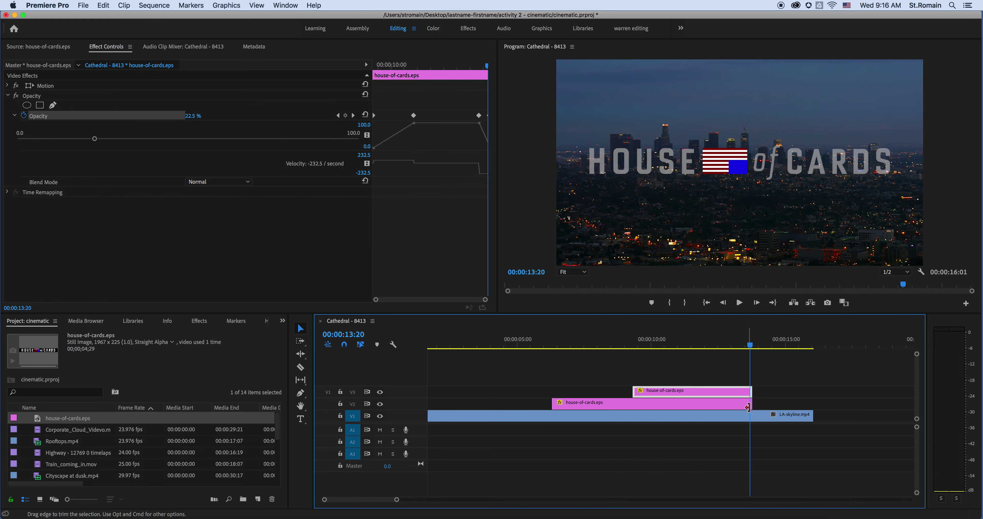
drag(750, 398, 760, 403)
drag(748, 345, 751, 347)
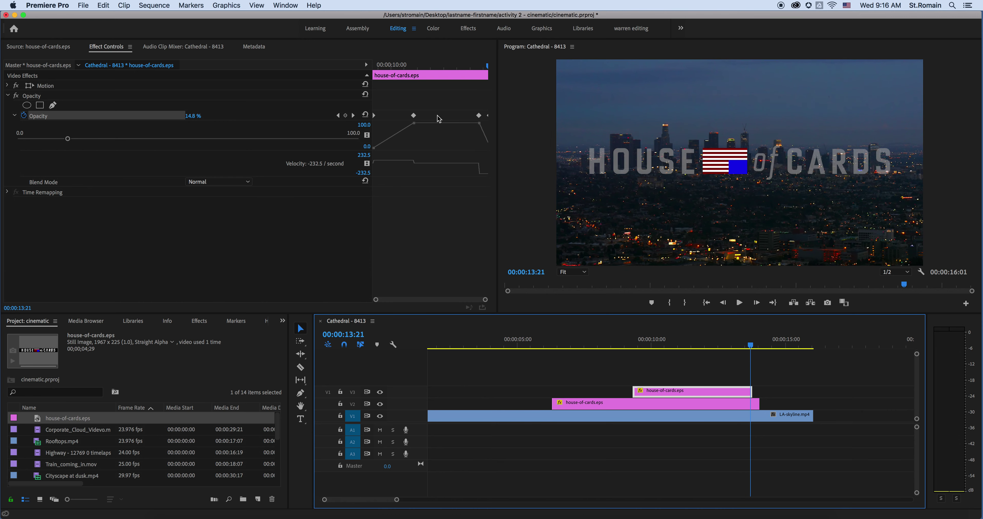
Step through the V3 logo's opacity keyframes to 00:00:13:10 and add a 100% opacity keyframe to the V2 logo clip there.
click(338, 116)
click(337, 116)
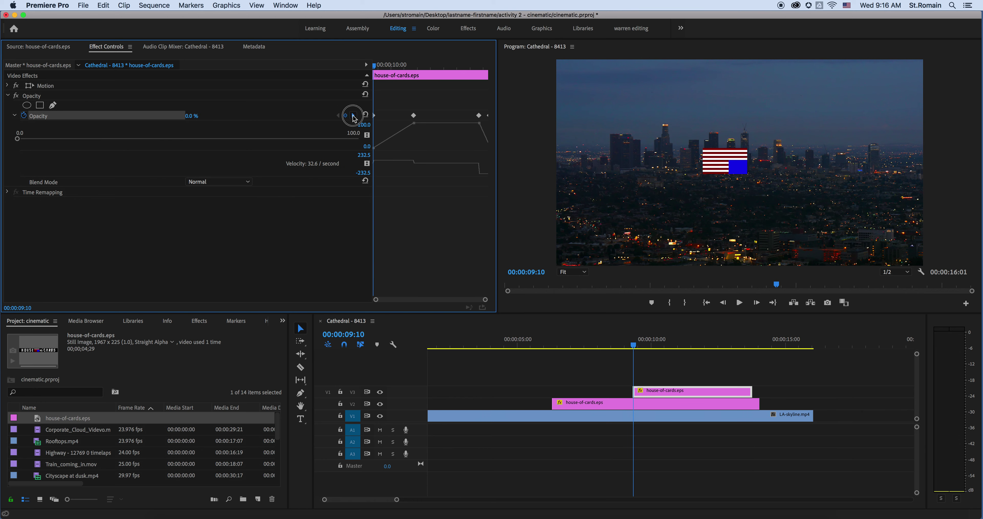
click(353, 116)
click(353, 116)
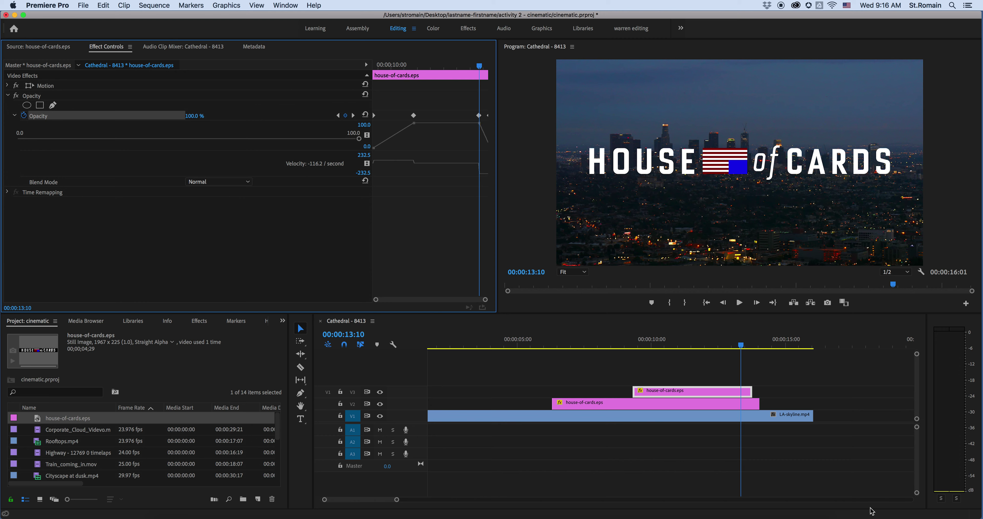
click(736, 407)
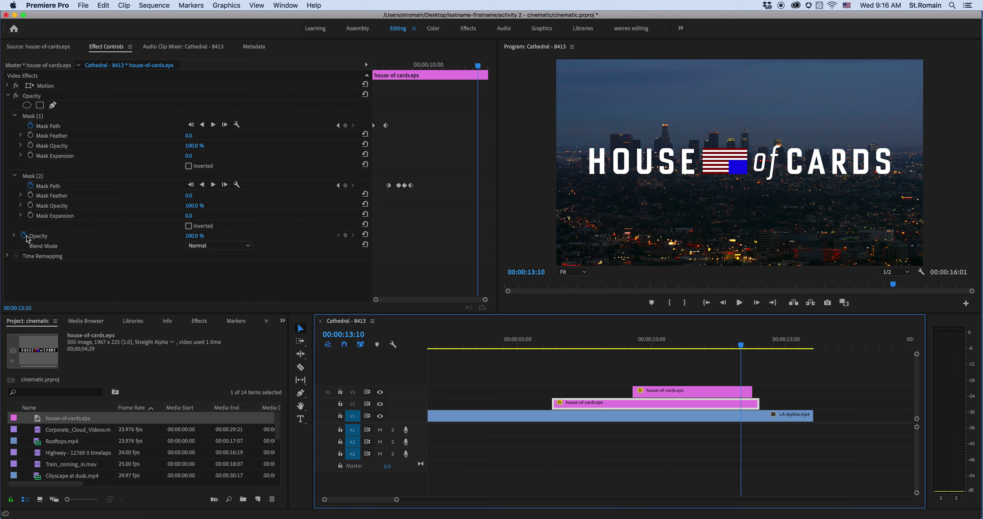
click(346, 235)
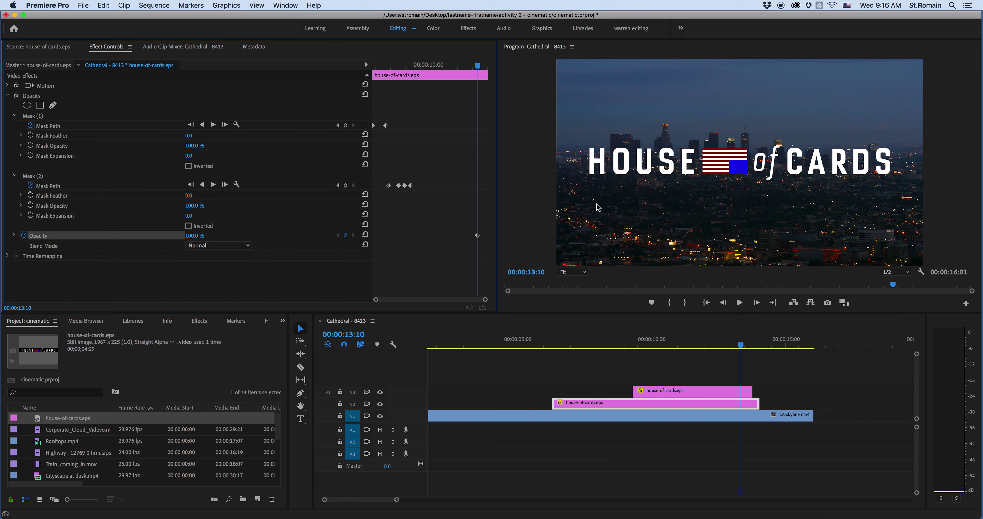
Go to the V3 logo's last opacity keyframe, add a 1% opacity keyframe to the V2 logo there, and scrub back to 00:00:06:03.
click(731, 388)
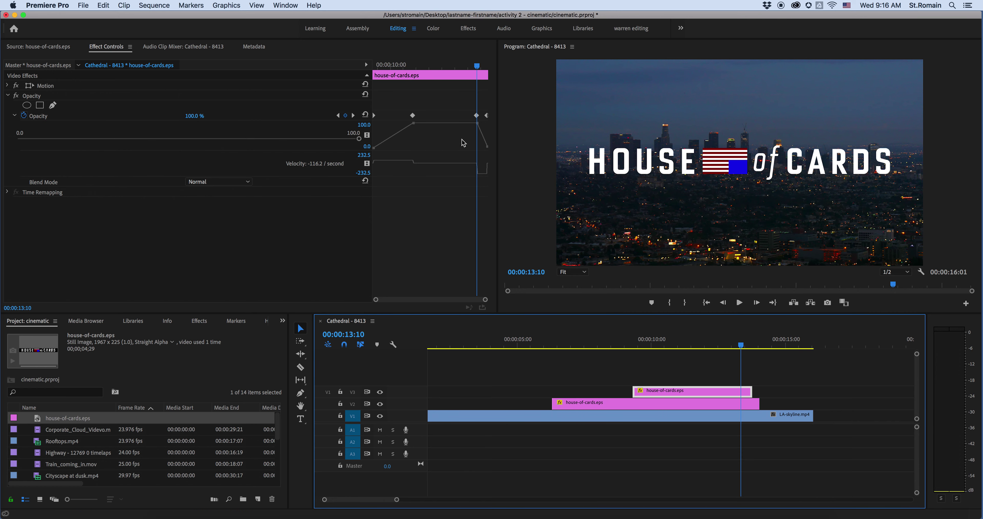
click(353, 115)
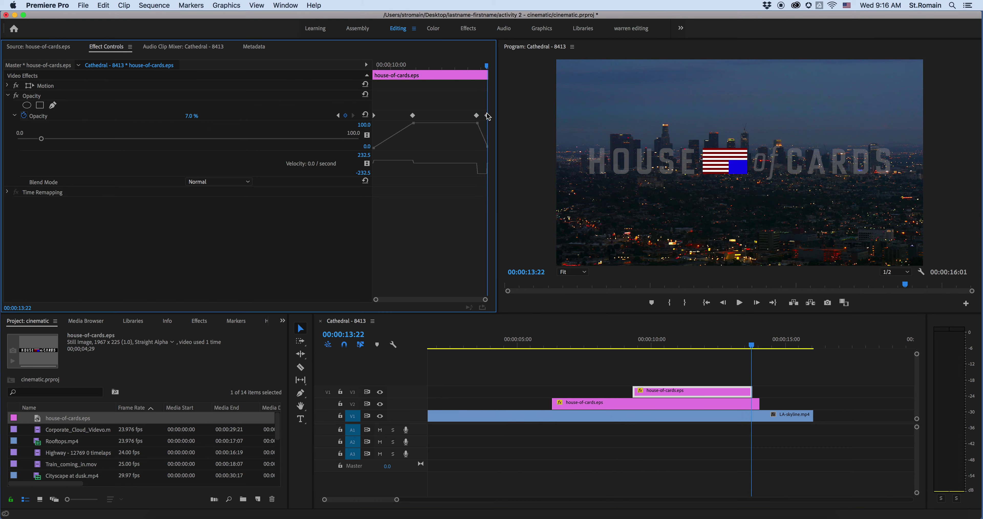
click(686, 405)
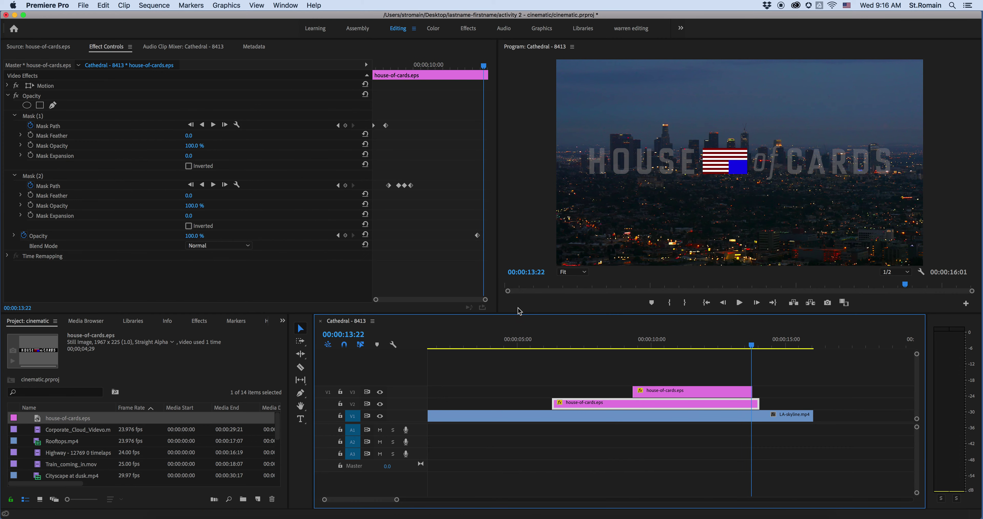
click(345, 236)
drag(184, 237, 145, 237)
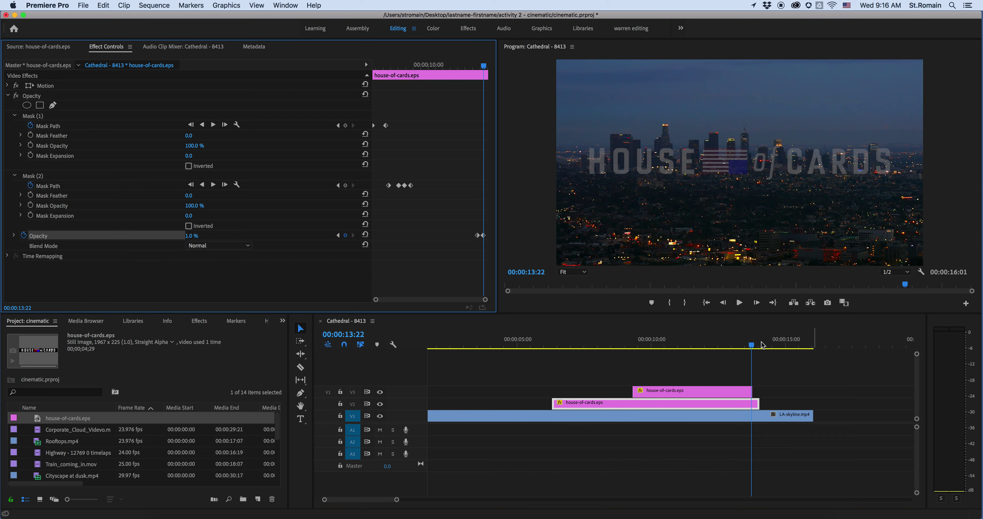
drag(754, 345, 547, 335)
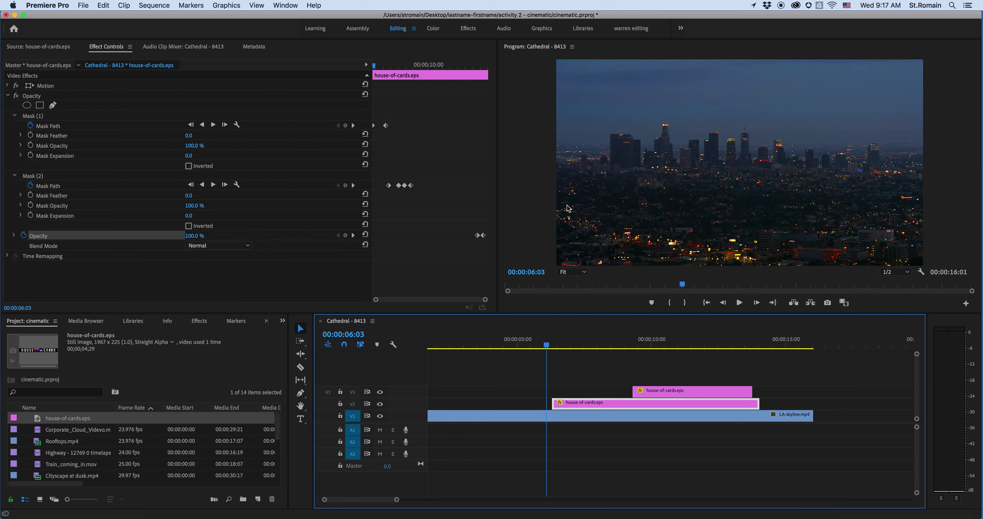